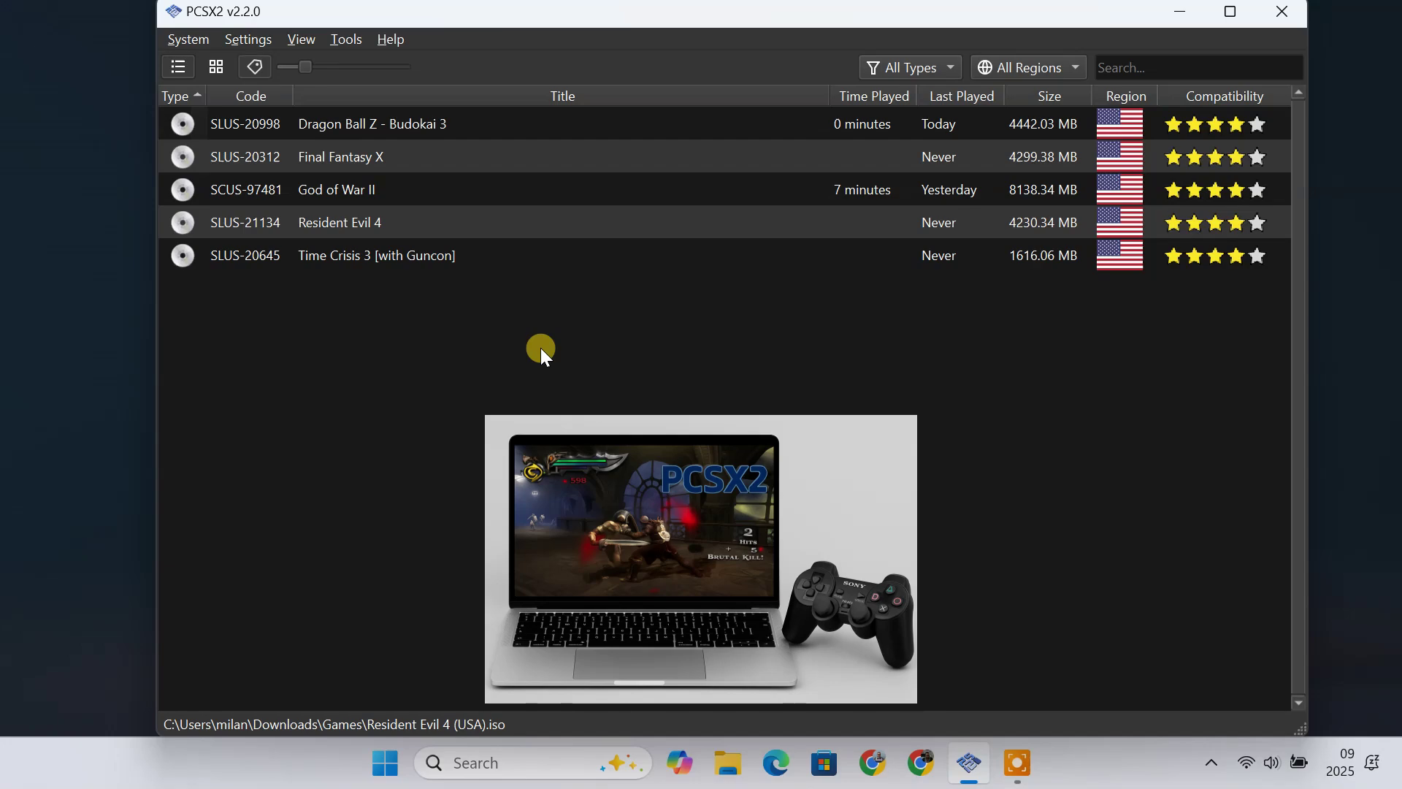
Switch the game list to cover-art grid view and fresh-boot God of War II.
left_click(219, 67)
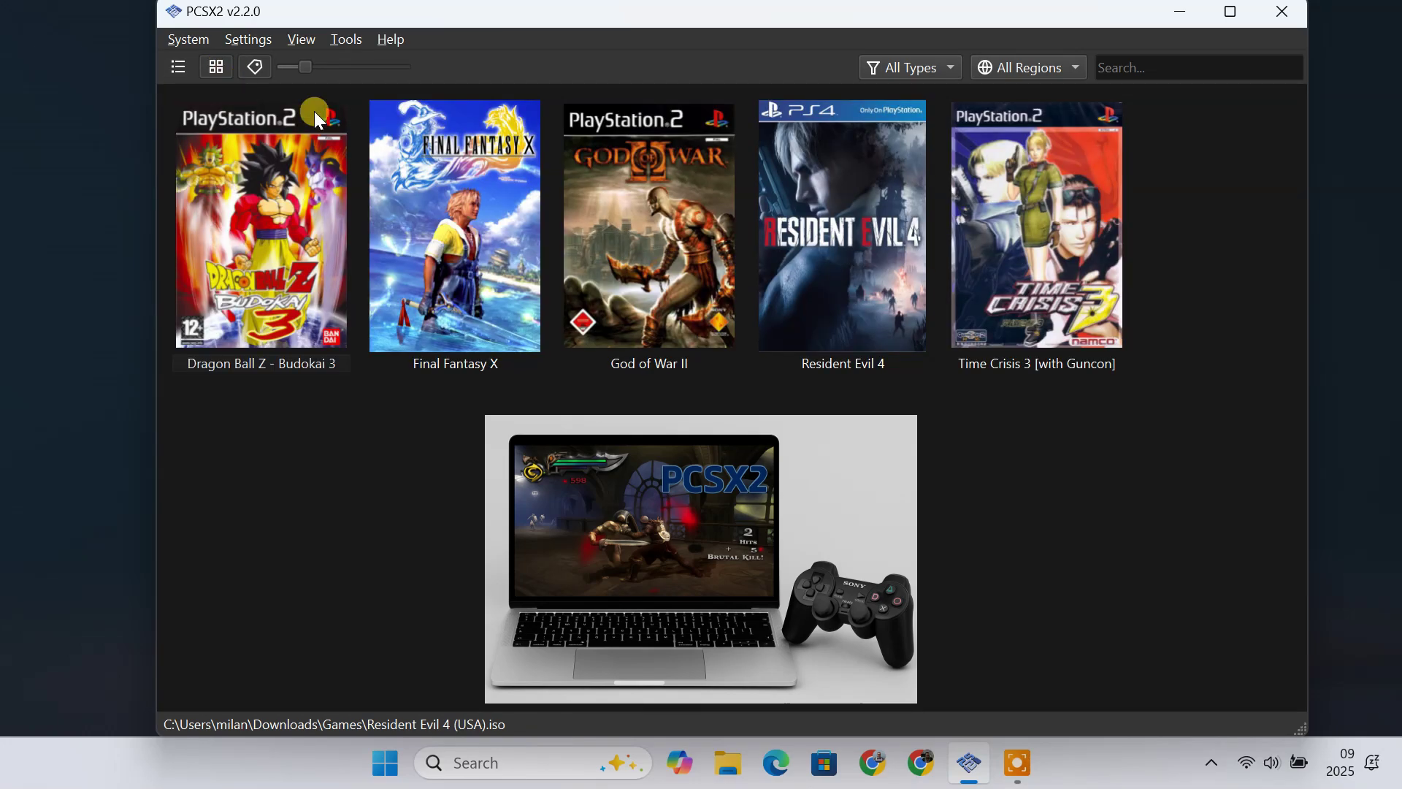
double_click(644, 239)
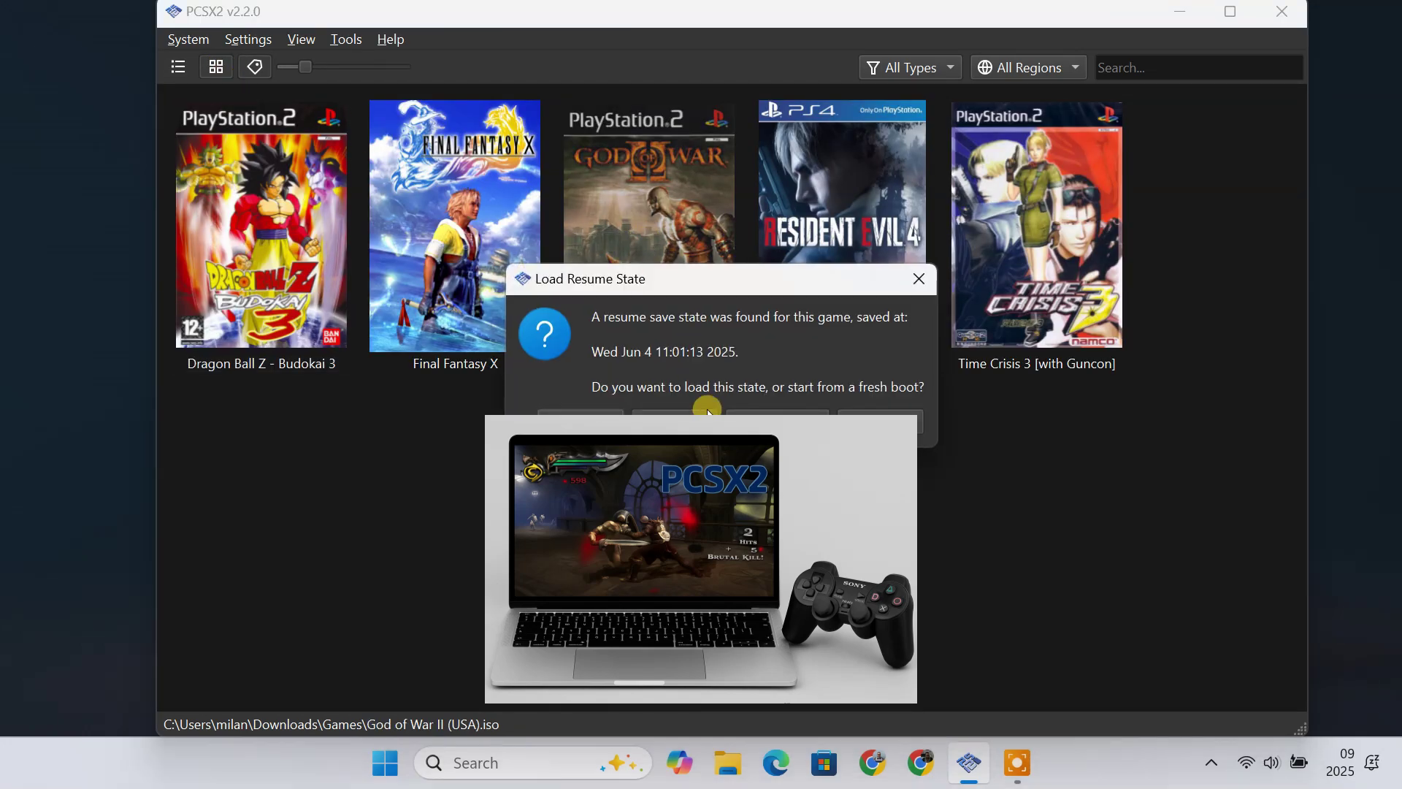
left_click(708, 411)
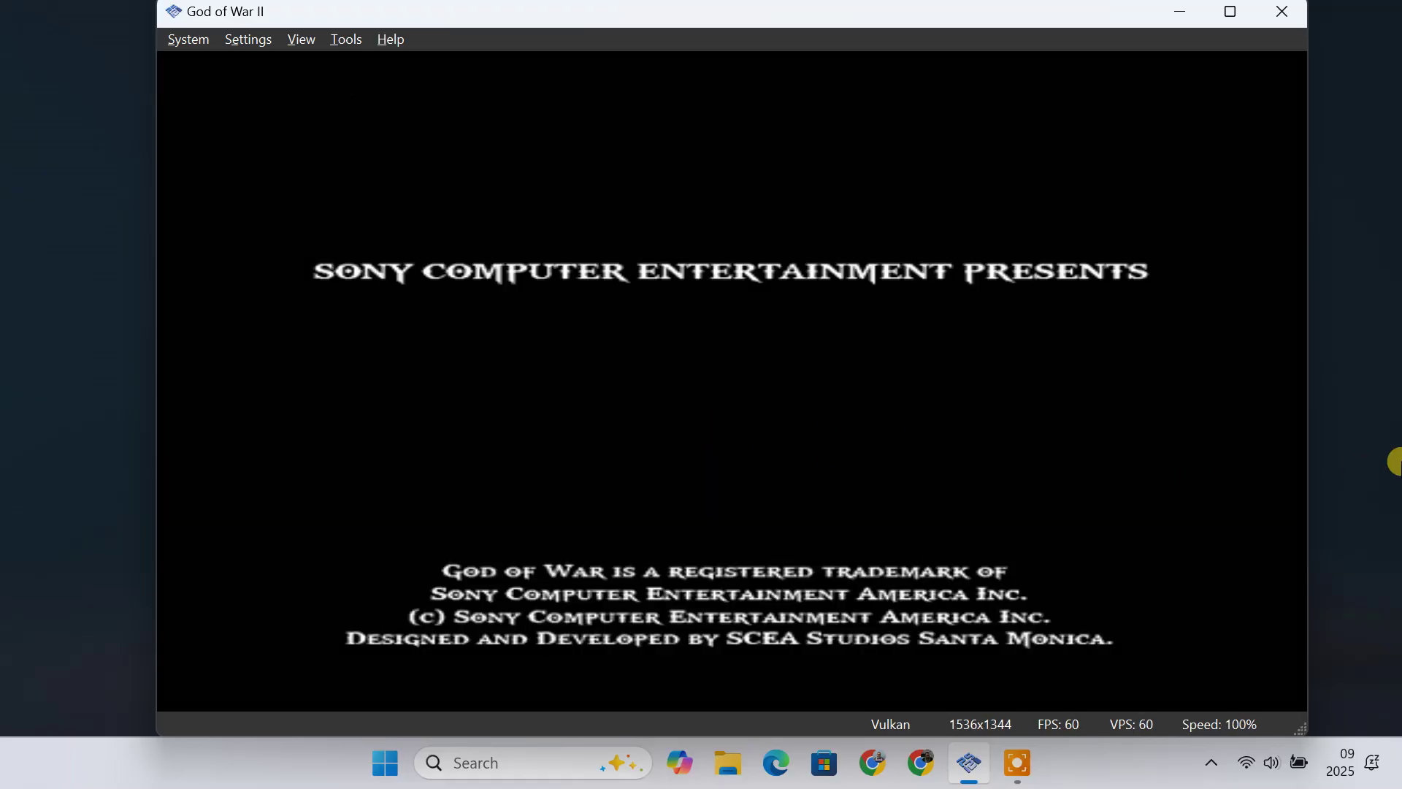
Skip the intro and start a new game on Mortal difficulty.
key("Return")
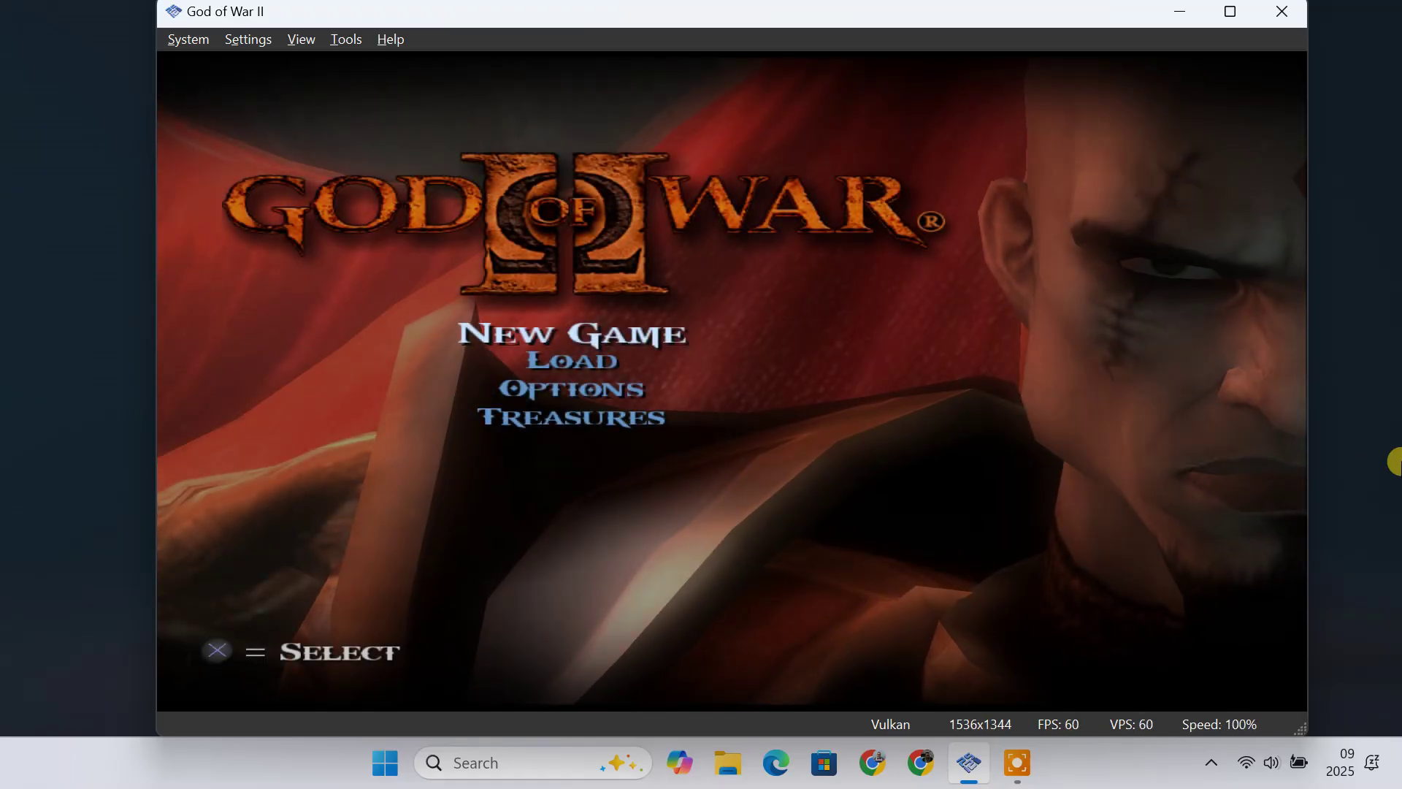
key("Return")
key("Up")
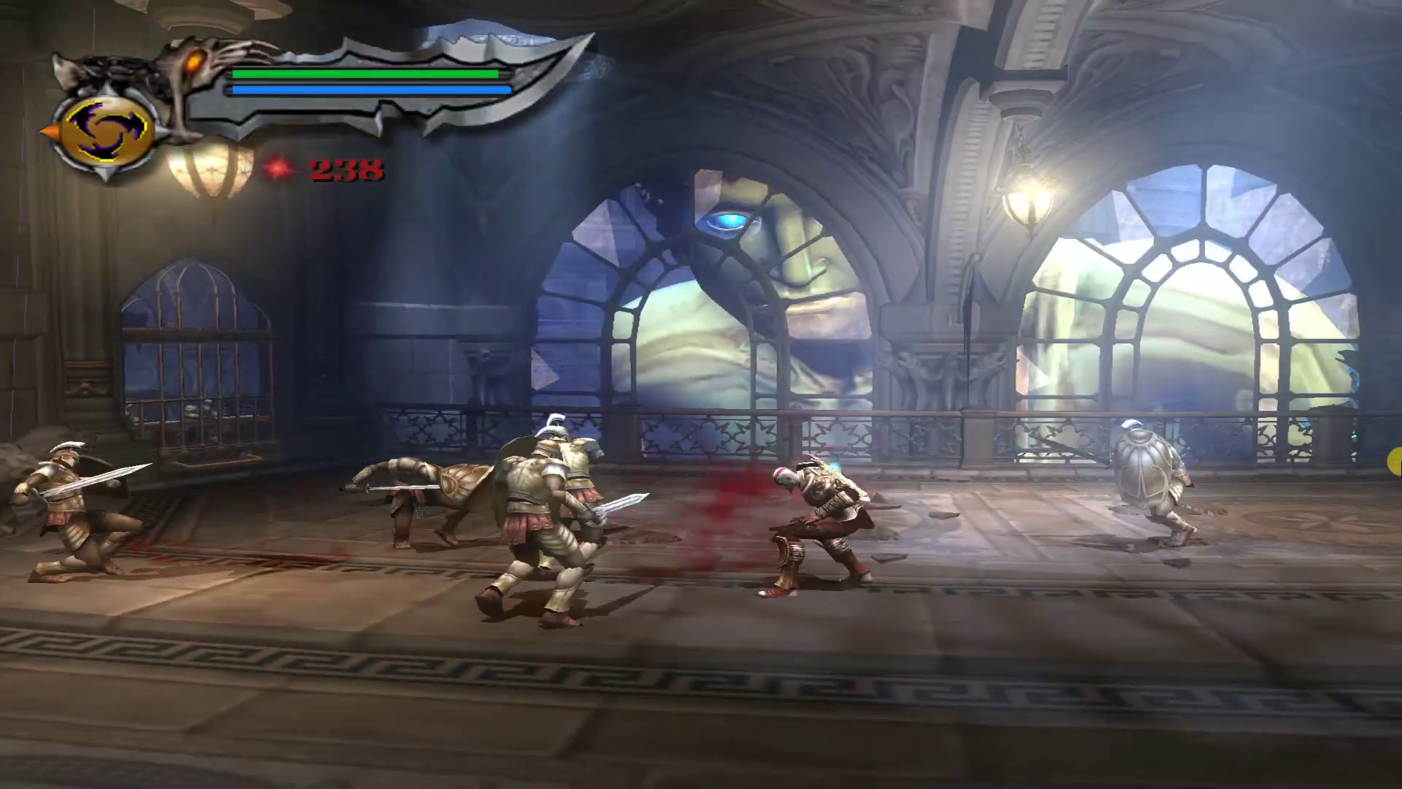
Pause the game and close it without saving.
key("Escape")
key("Down")
key("Down")
key("Down")
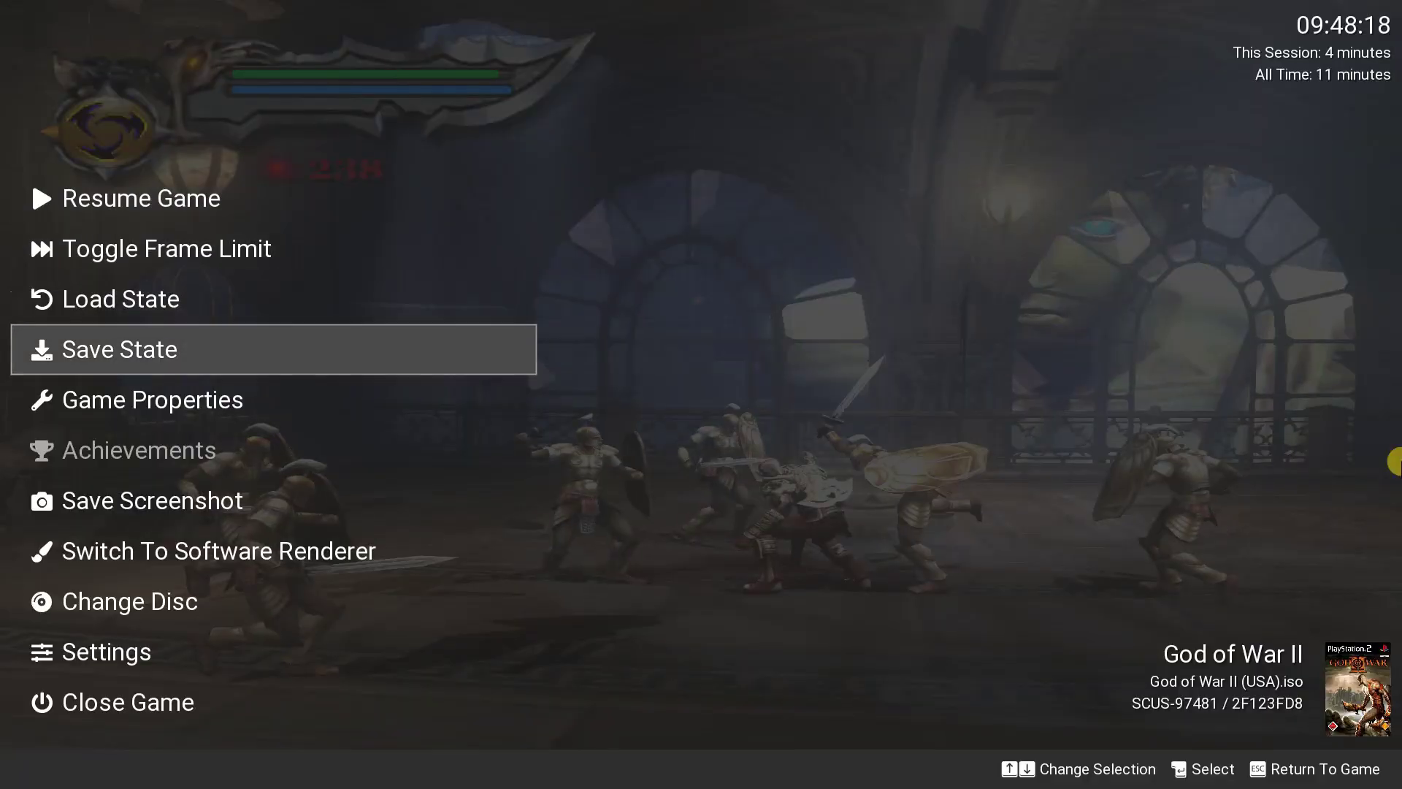
key("End")
key("Return")
key("Return")
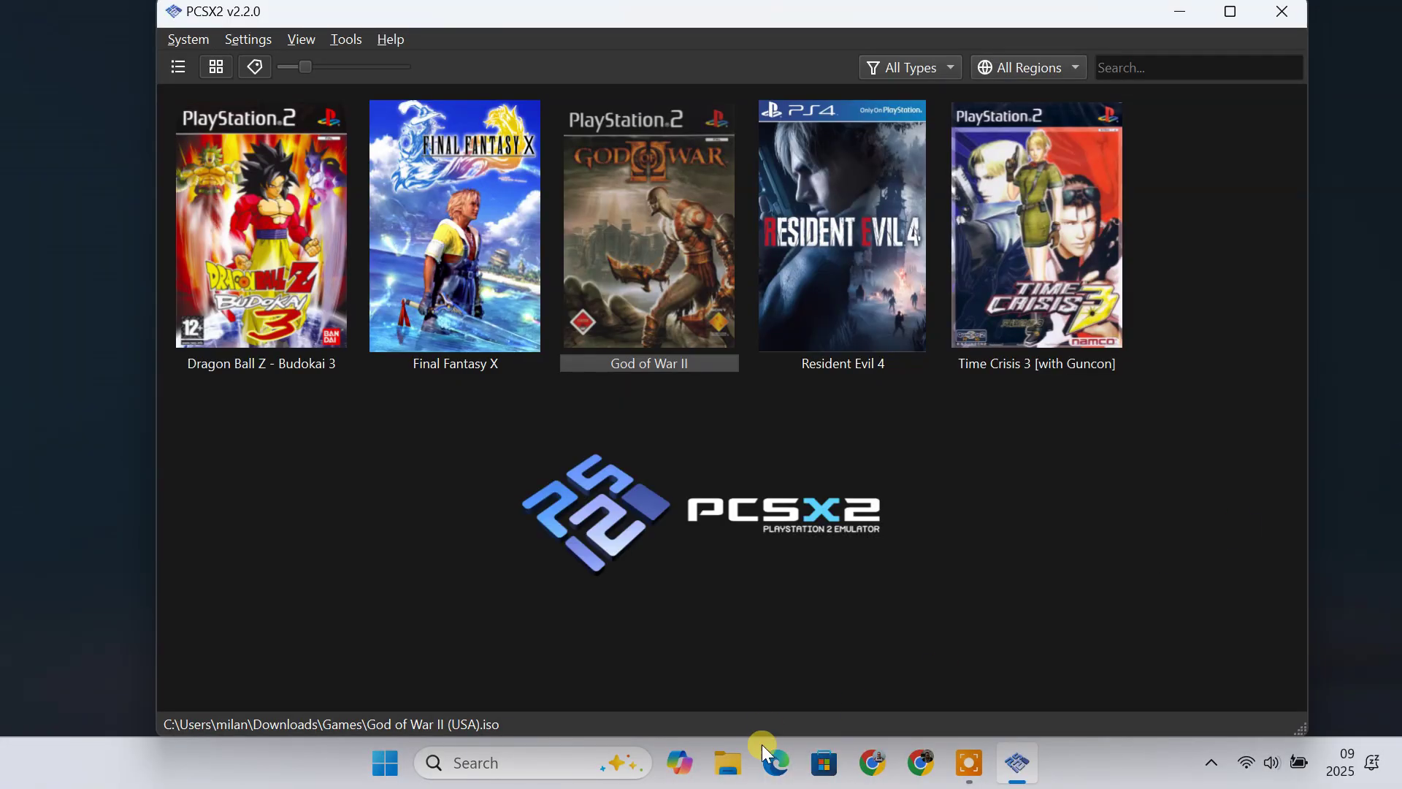
Browse File Explorer to Downloads and select the PS2_BIOS.ROM0 file.
left_click(728, 764)
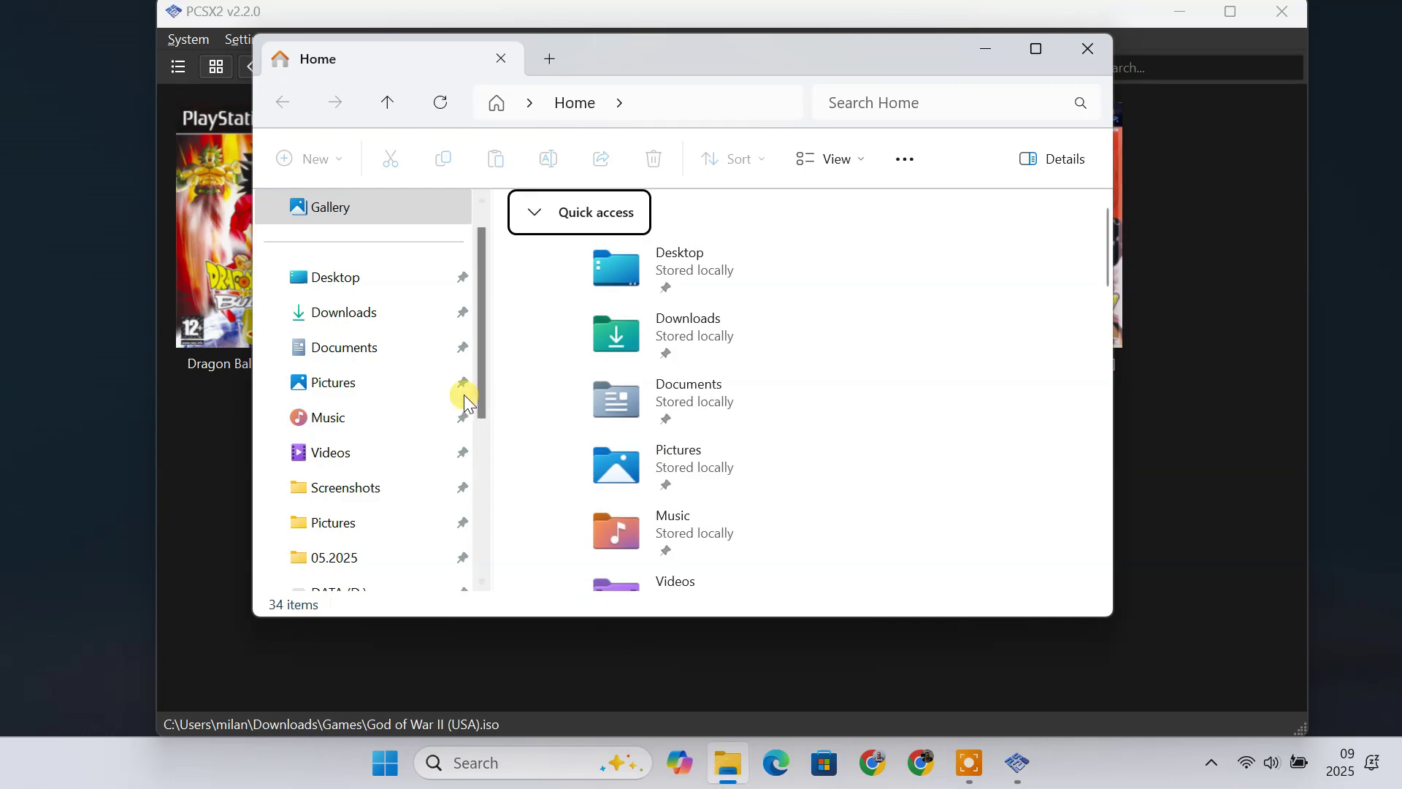
left_click(415, 324)
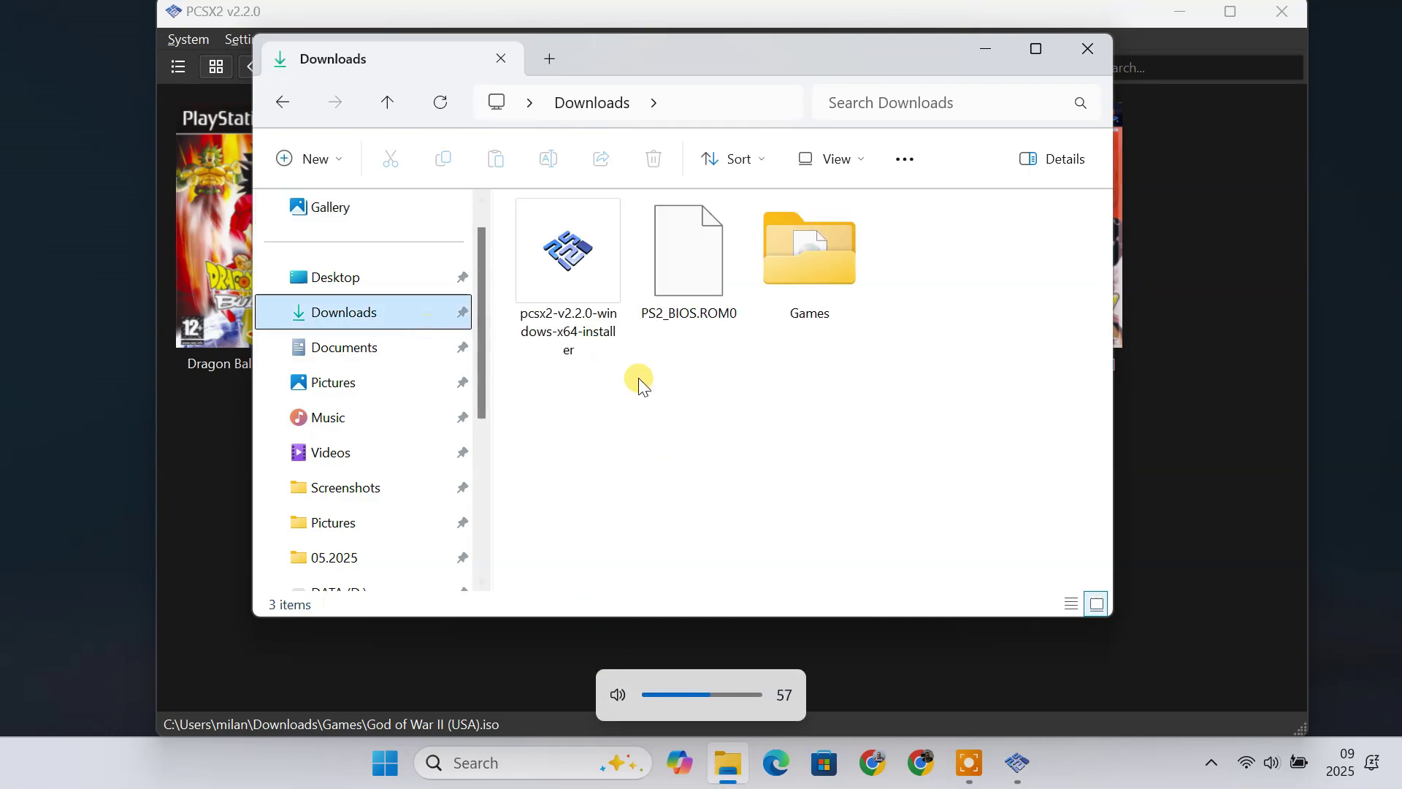
left_click(714, 288)
Open the Games folder, box-select its five game ISOs, then clear the selection.
left_click(834, 286)
double_click(832, 282)
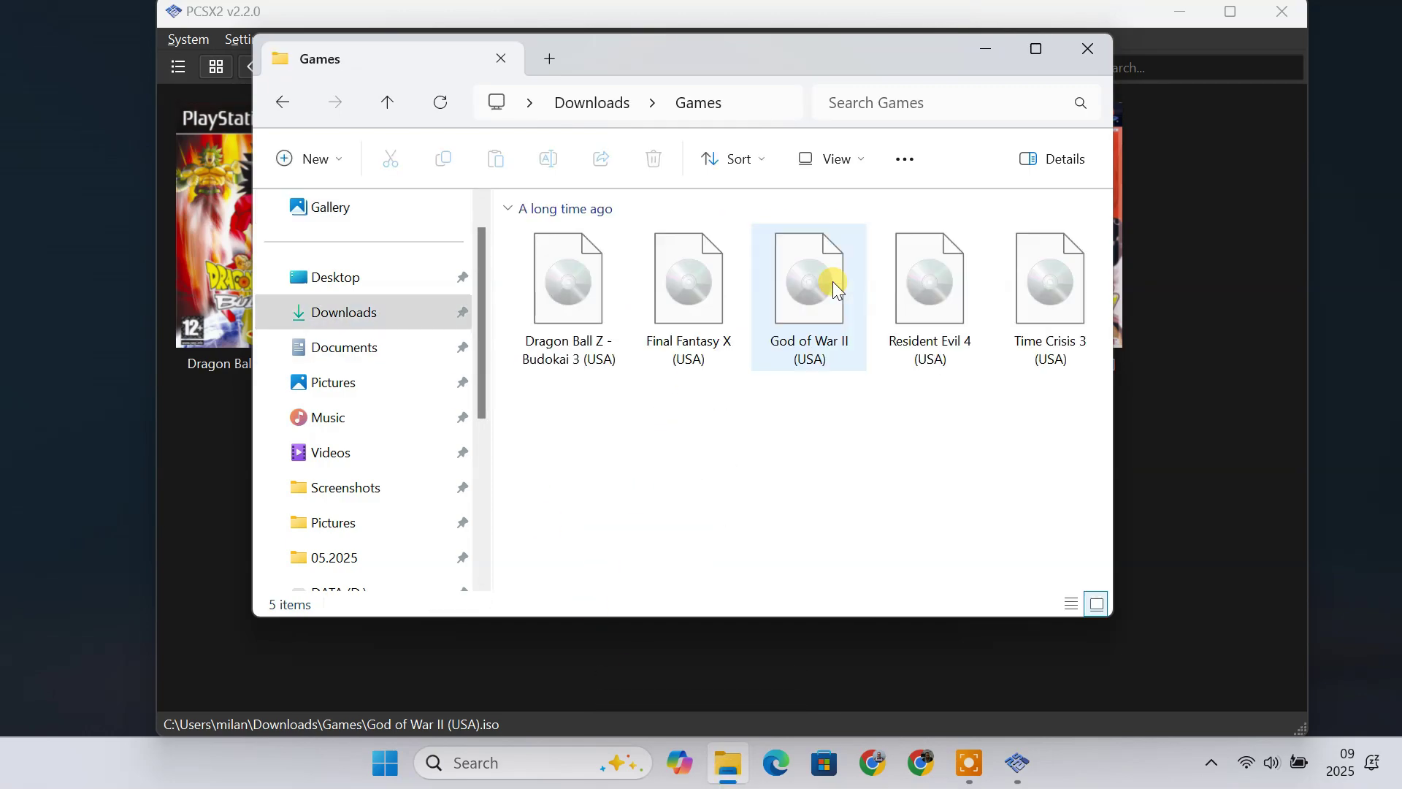
left_click_drag(1066, 387, 558, 357)
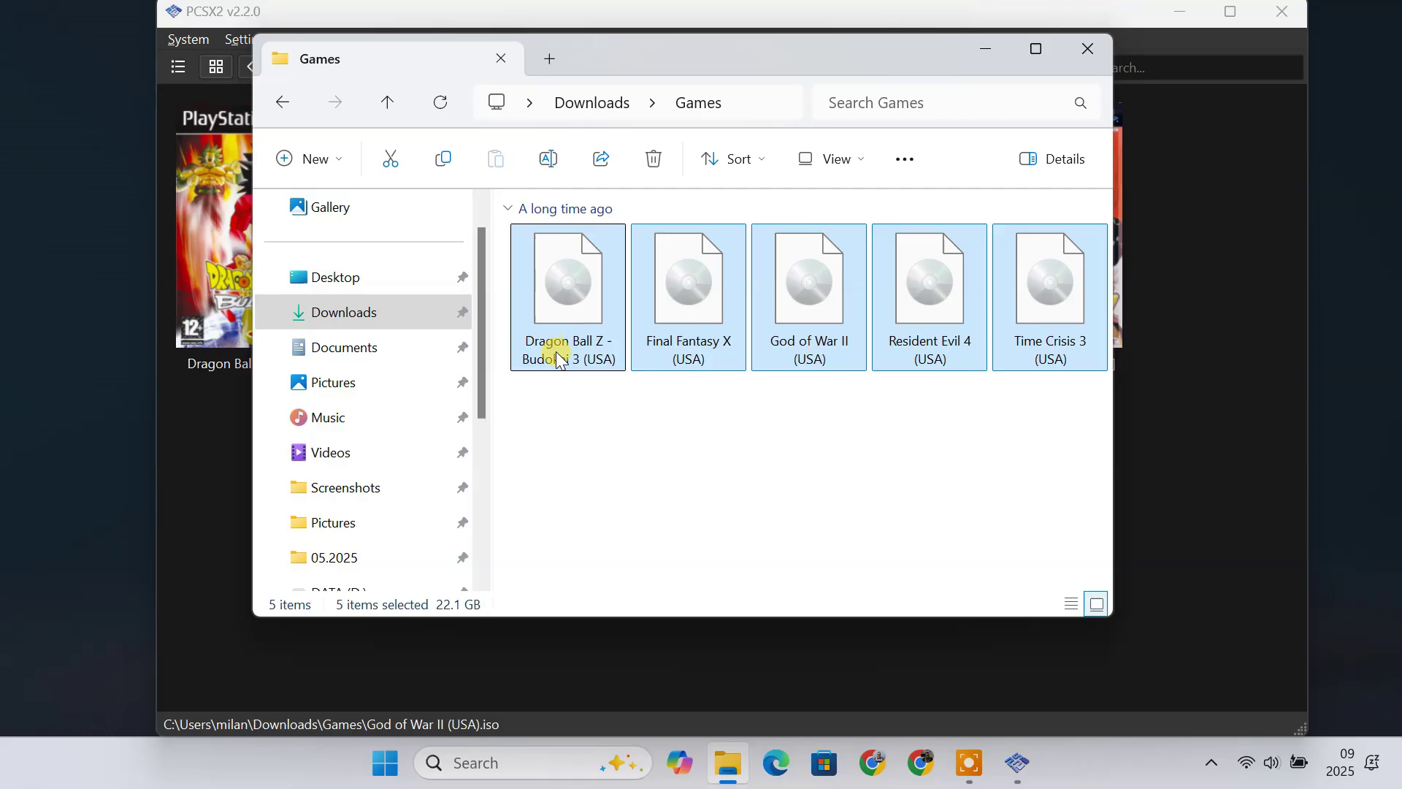
left_click(762, 448)
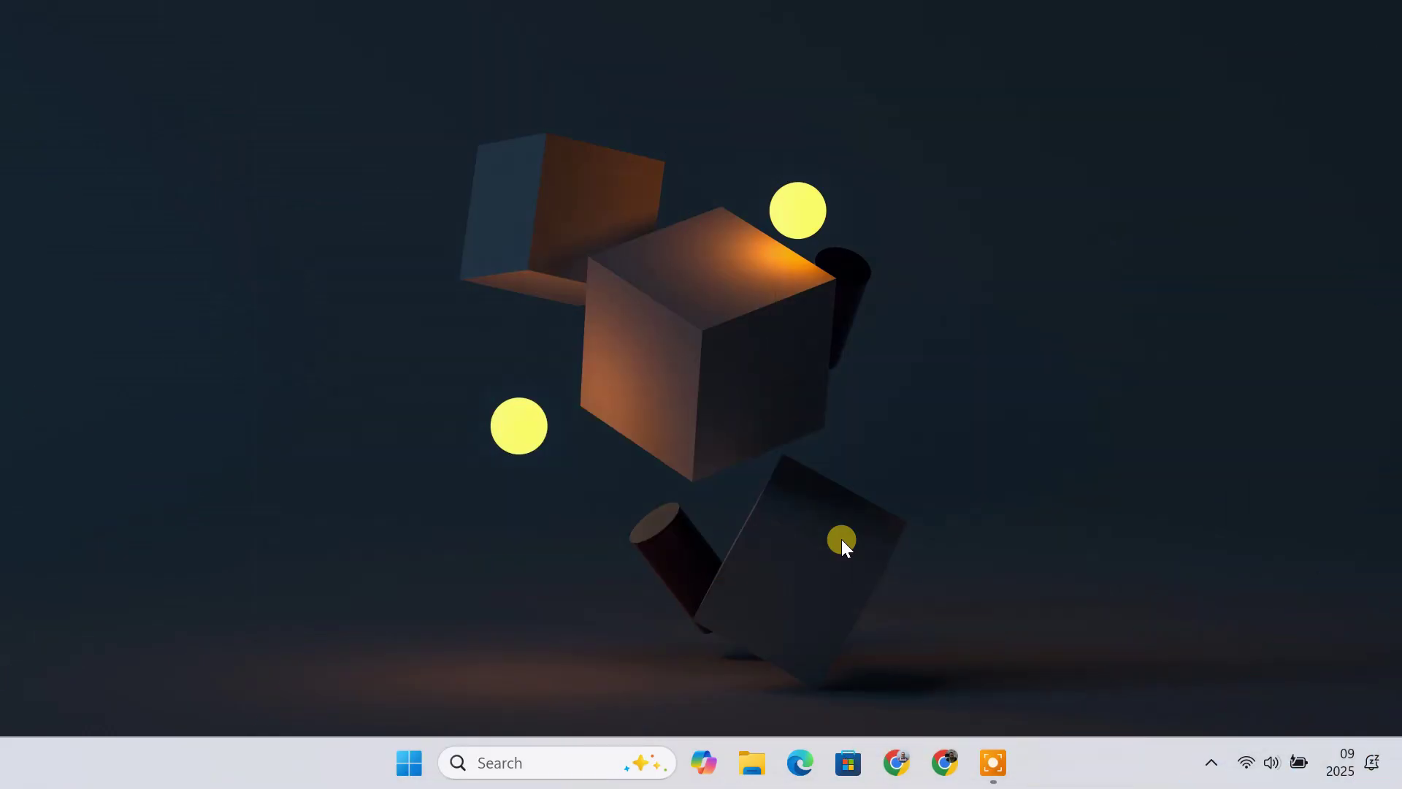
Load pcsx2.net in Chrome, view its Compatibility data, then go to the Downloads page.
left_click(944, 763)
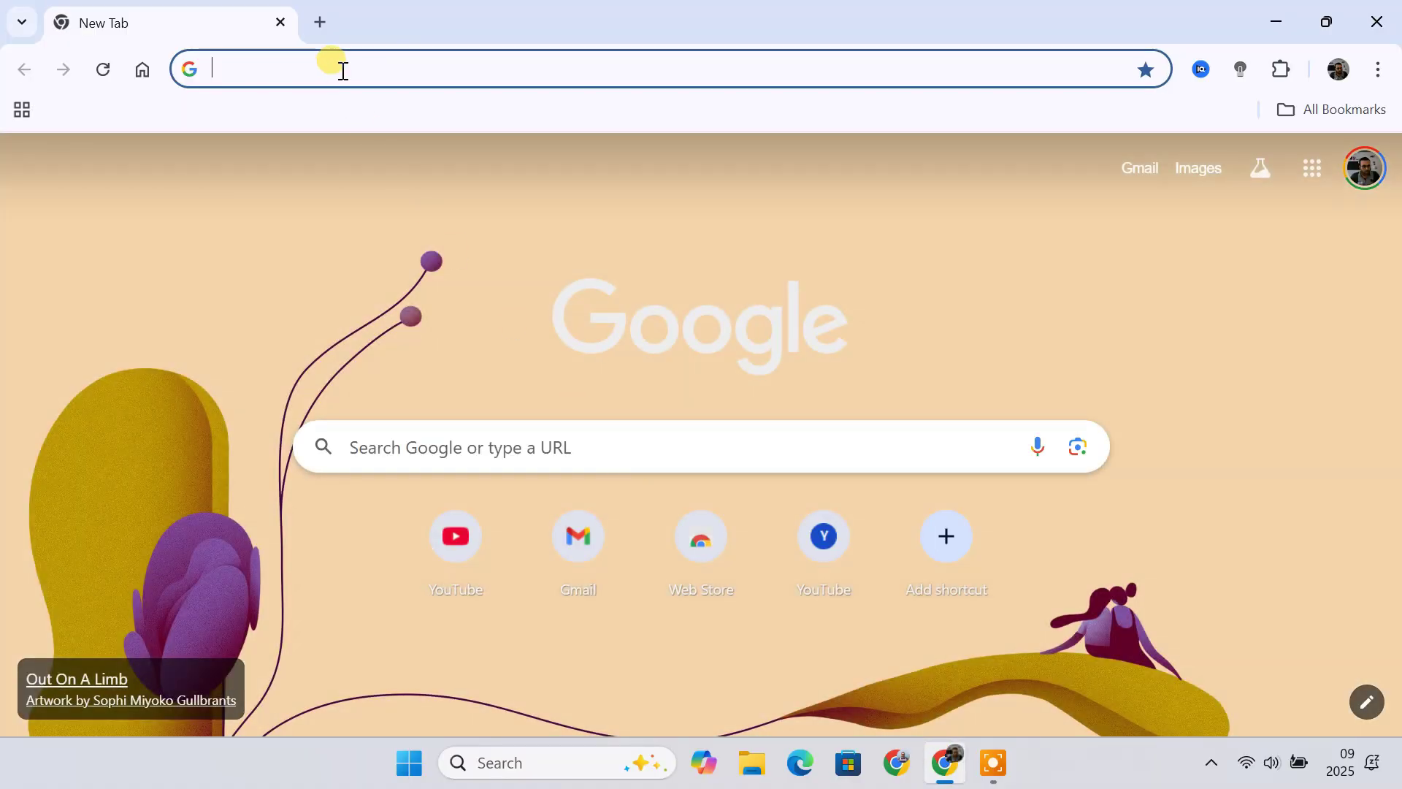
type("pcsx2.net")
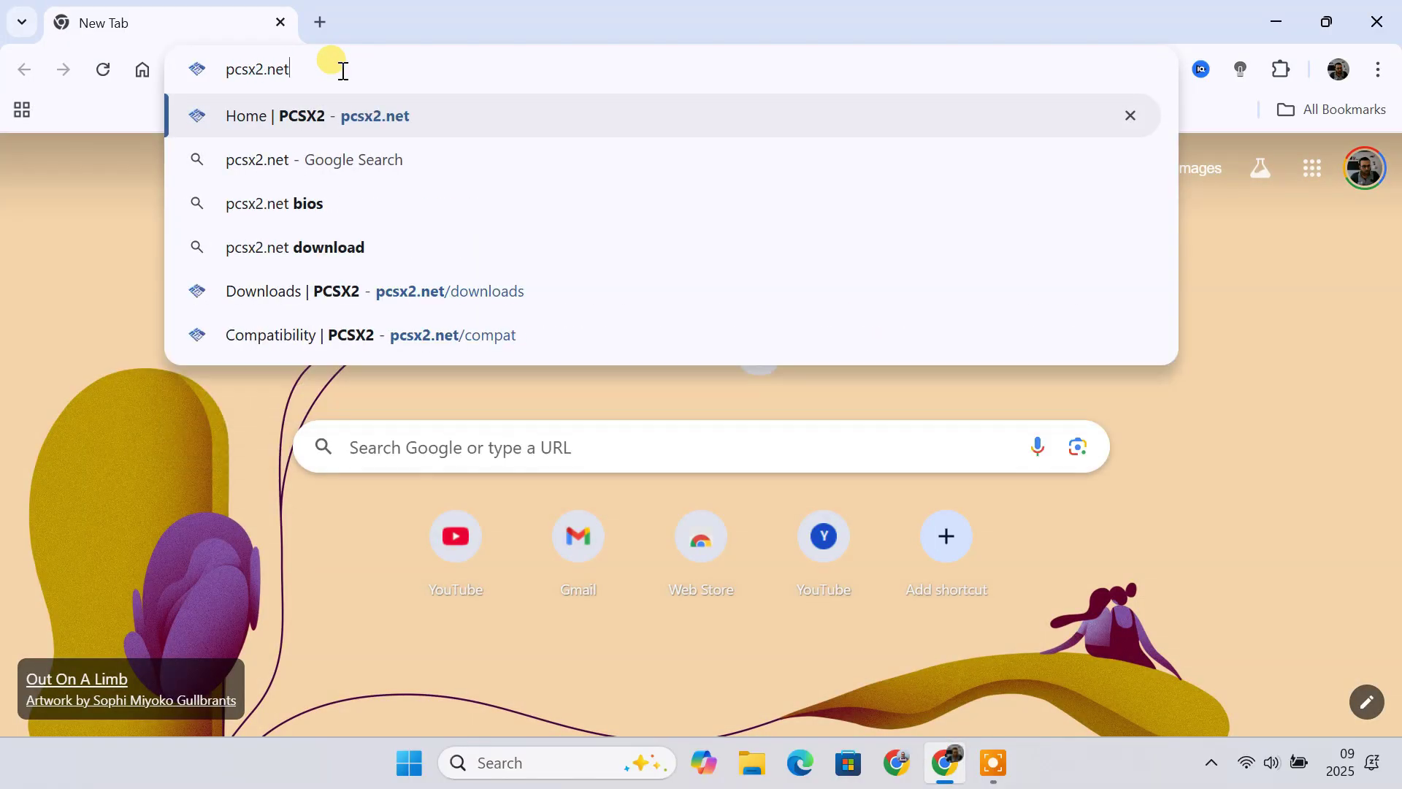
key("Return")
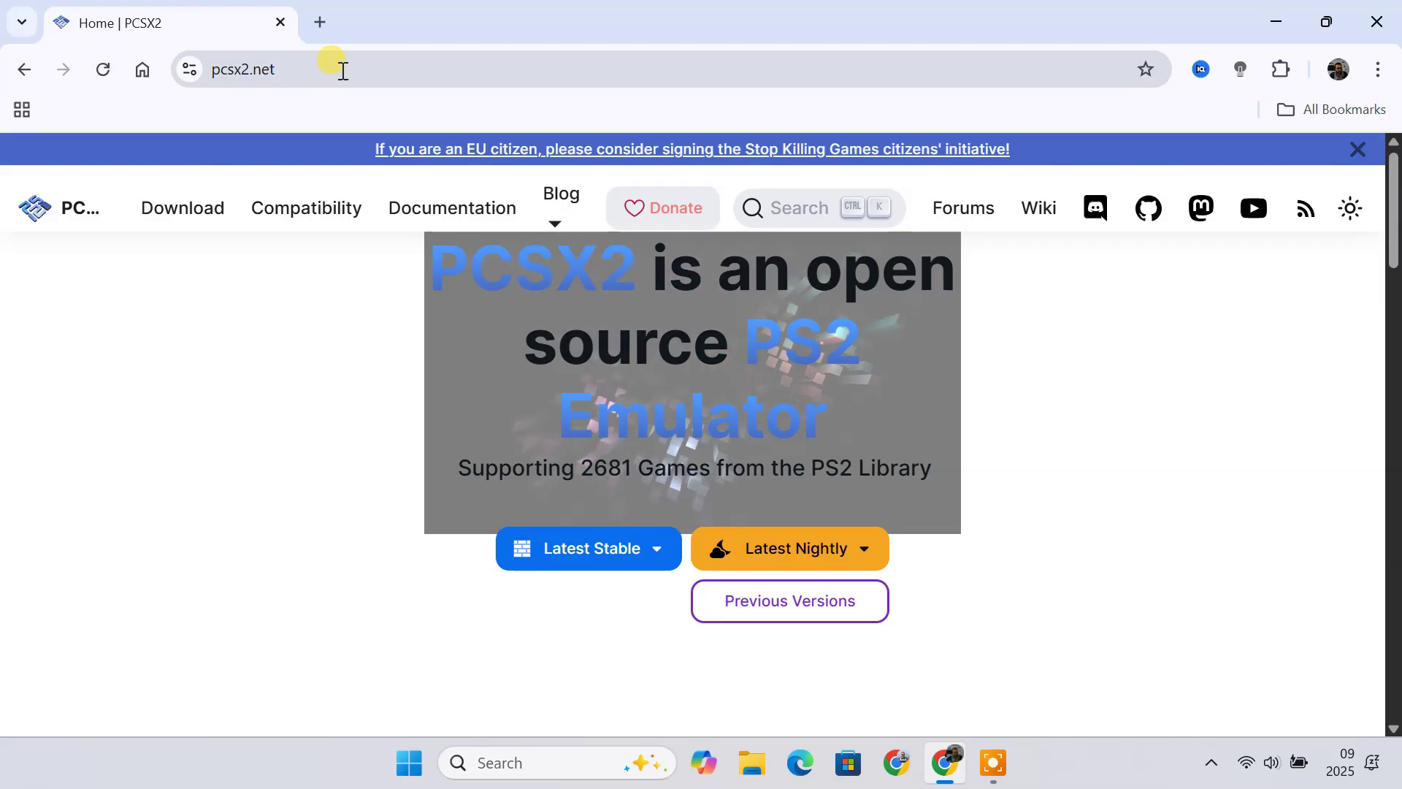
left_click(329, 211)
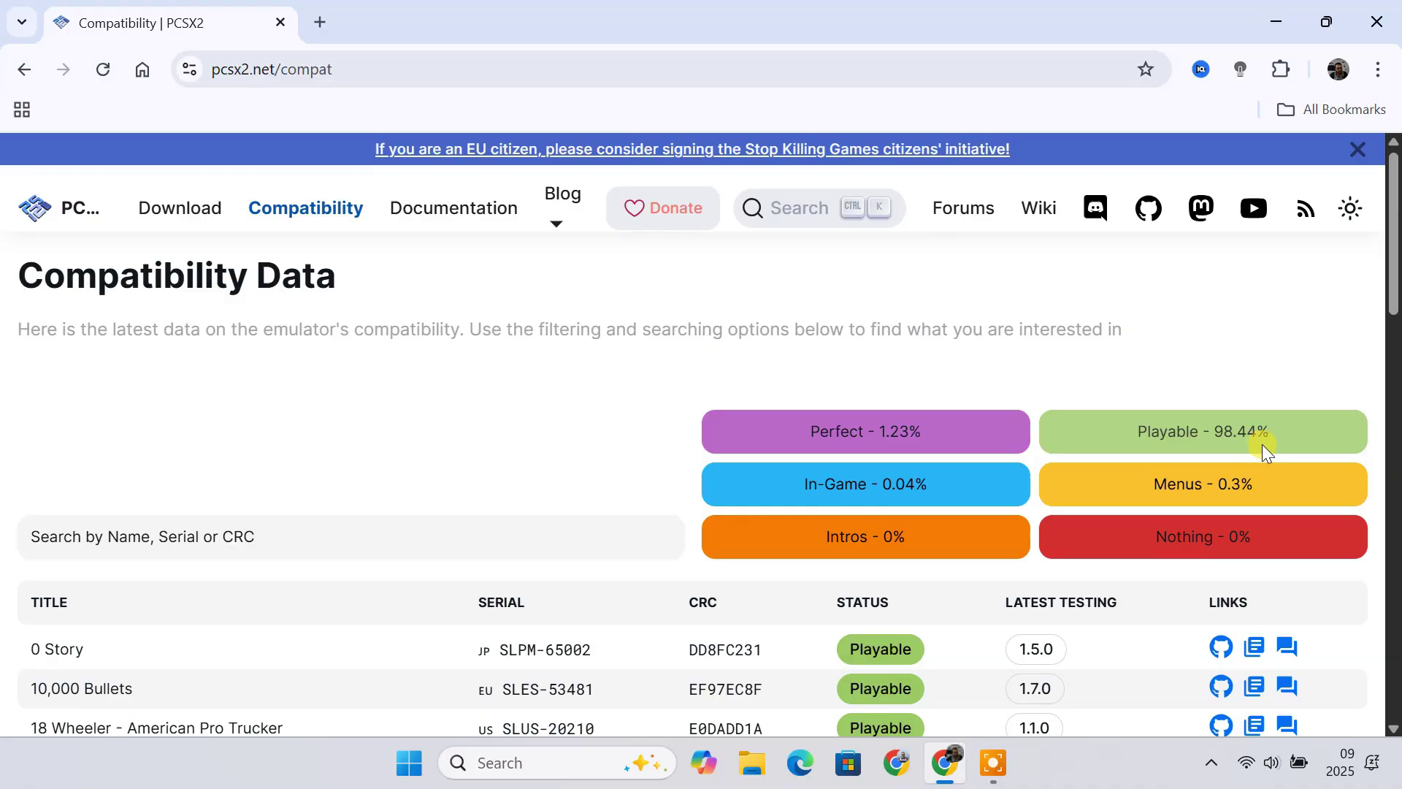
left_click(202, 224)
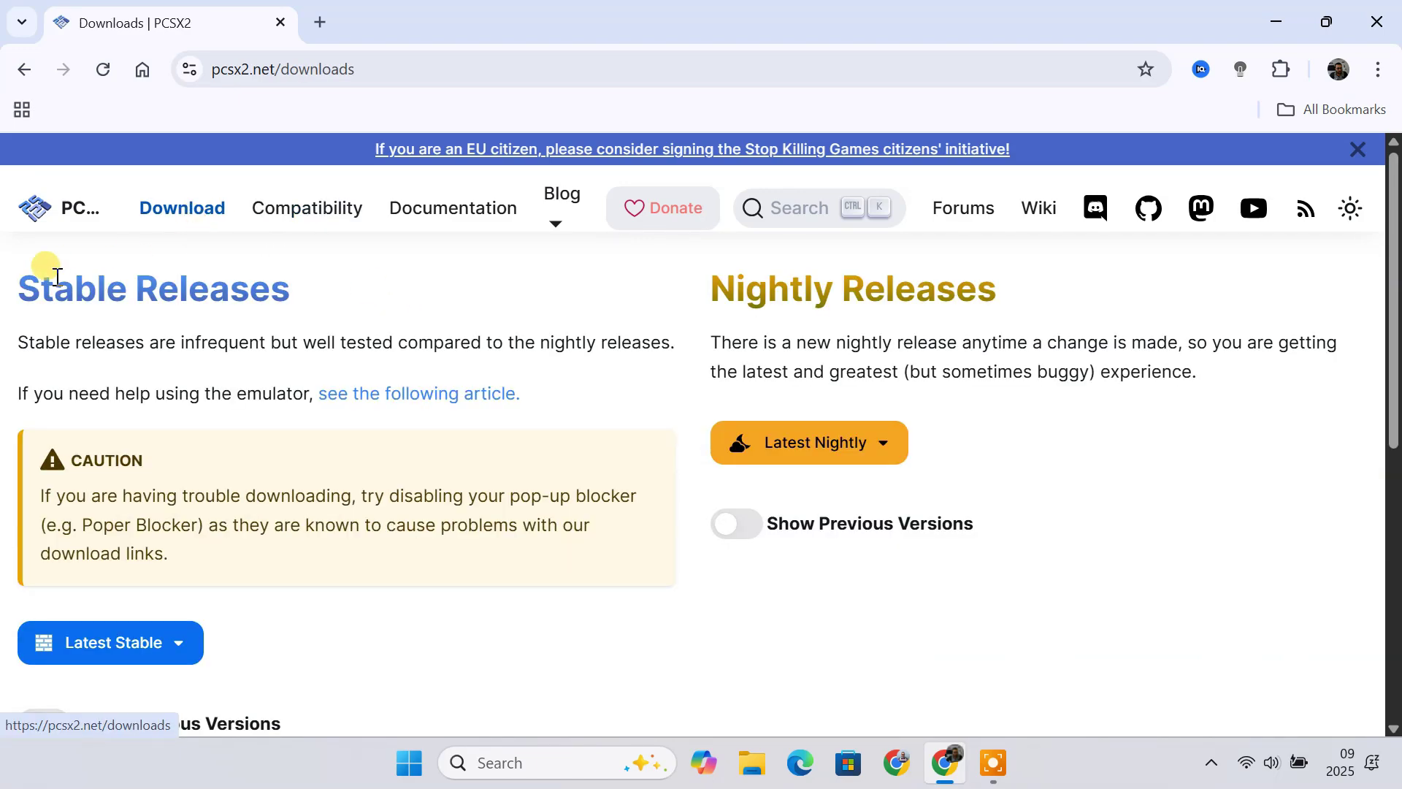
Highlight the Nightly Releases and Stable Releases headings and description text.
left_click_drag(19, 286, 1041, 307)
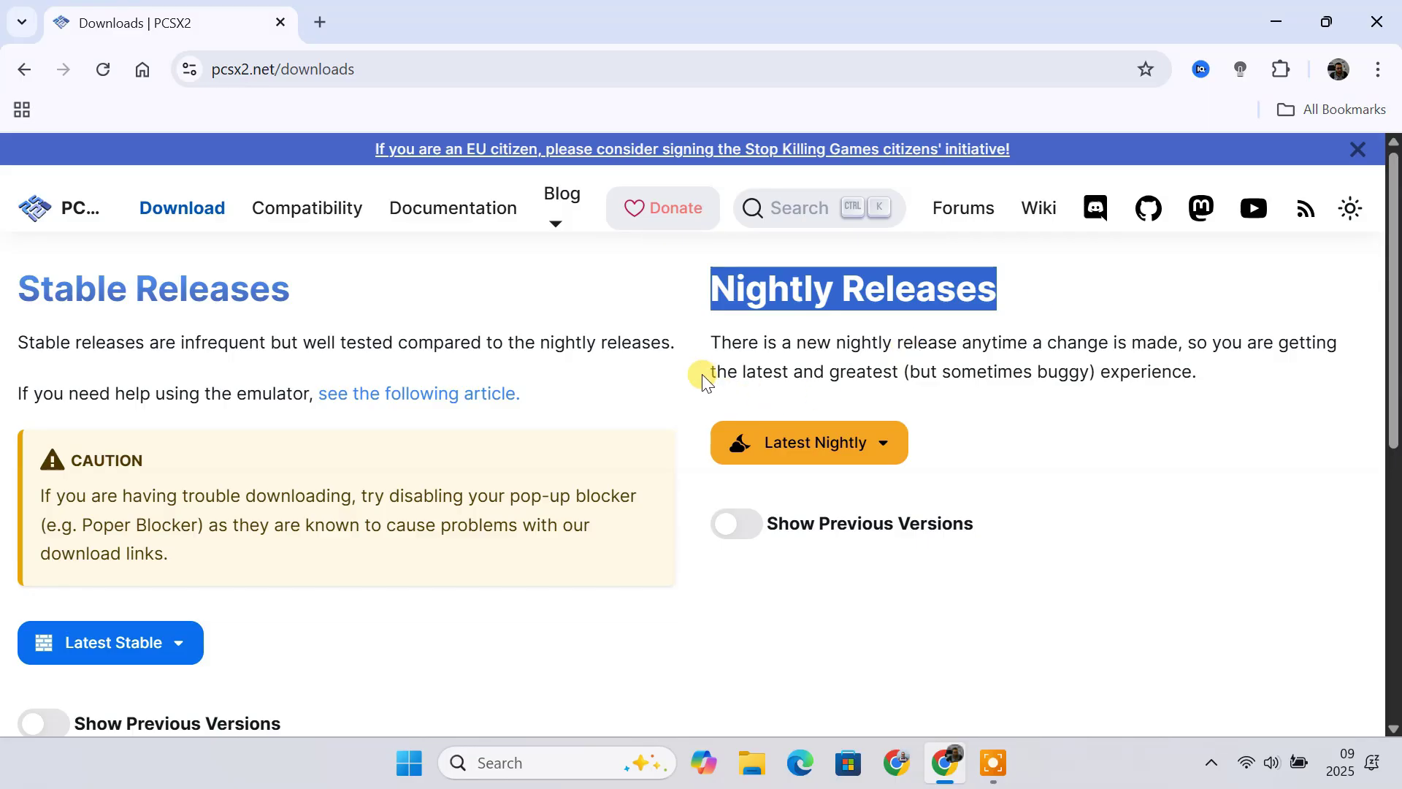
left_click_drag(704, 378, 1217, 387)
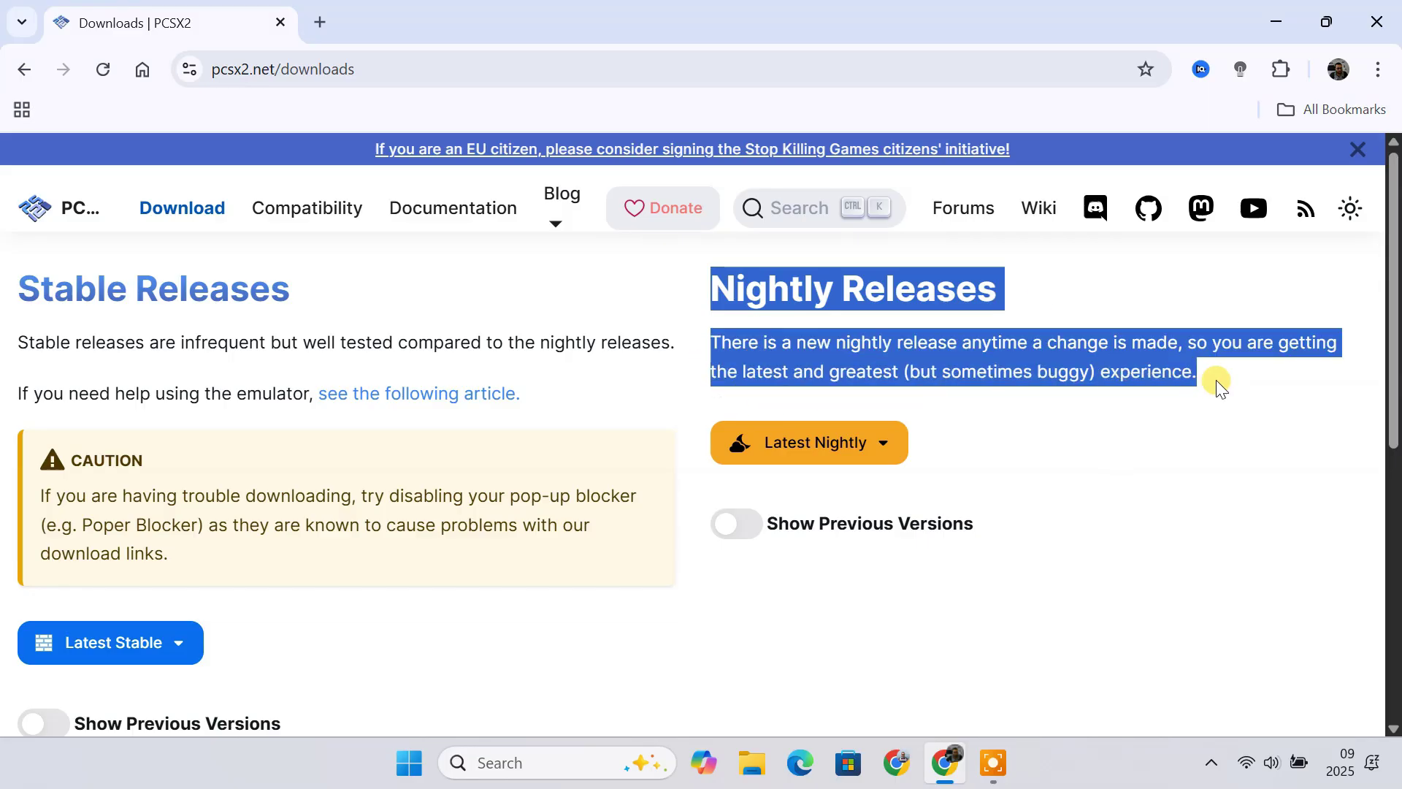
left_click(1217, 387)
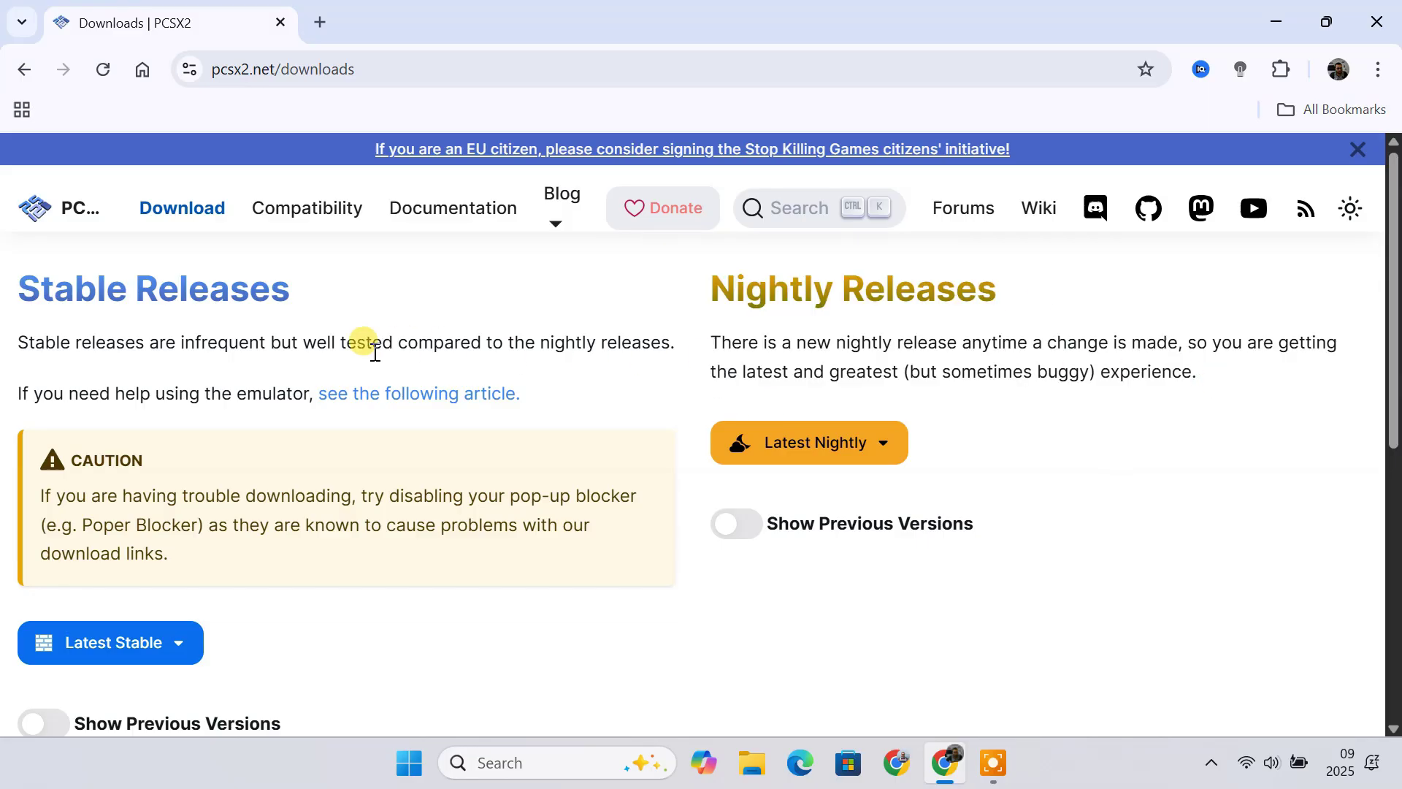
left_click_drag(29, 286, 370, 292)
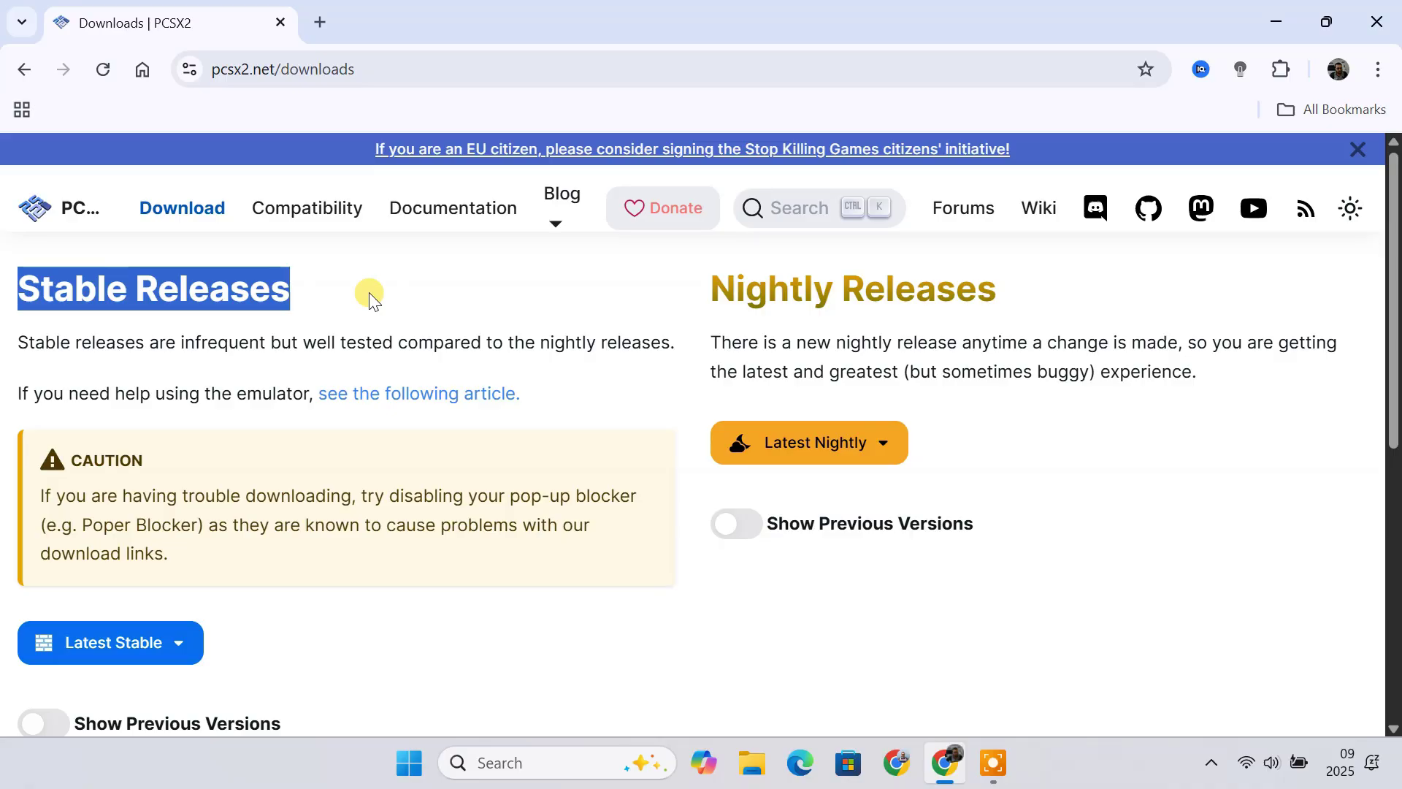
left_click(370, 292)
Download the v2.2.0 Windows installer, keep the unverified file, and launch it.
left_click(153, 656)
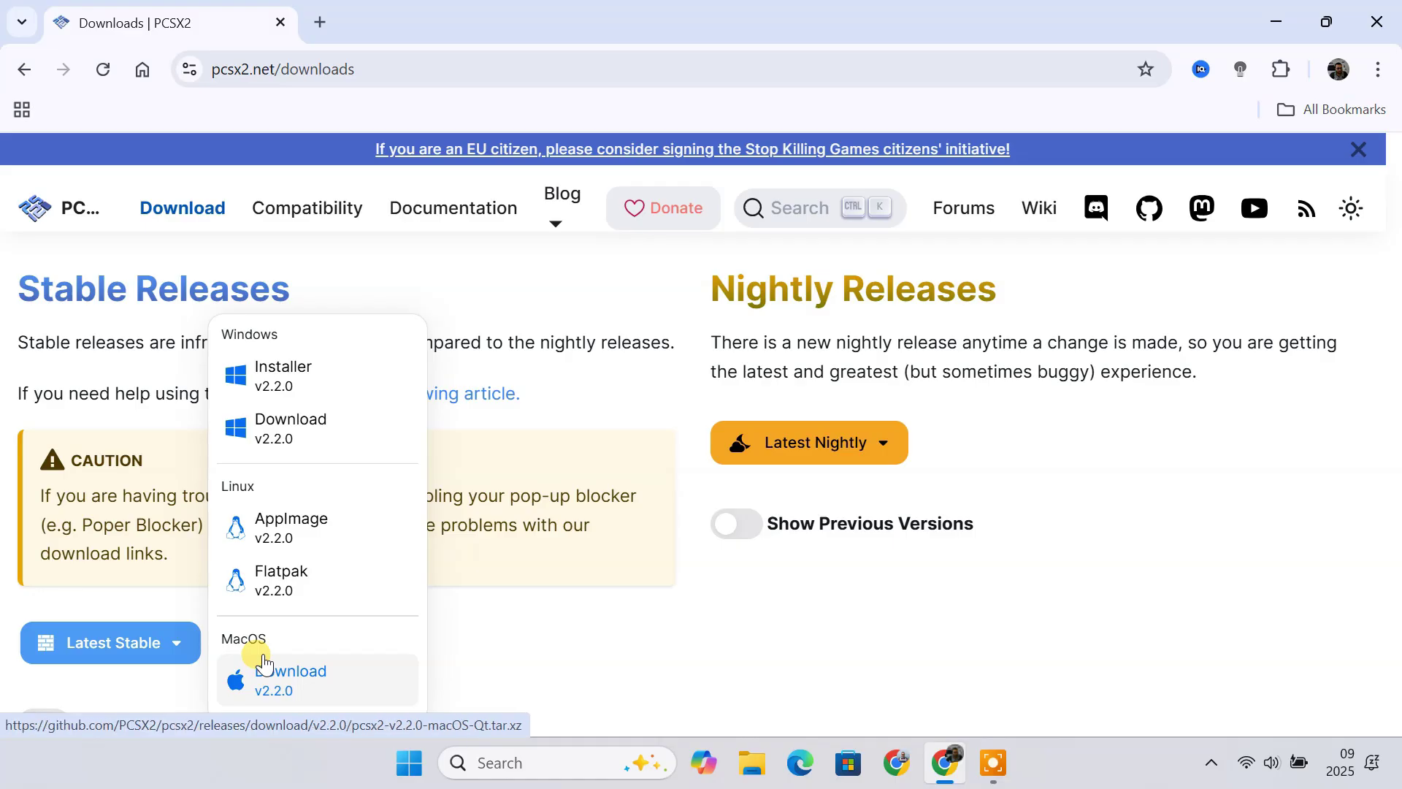
left_click(312, 379)
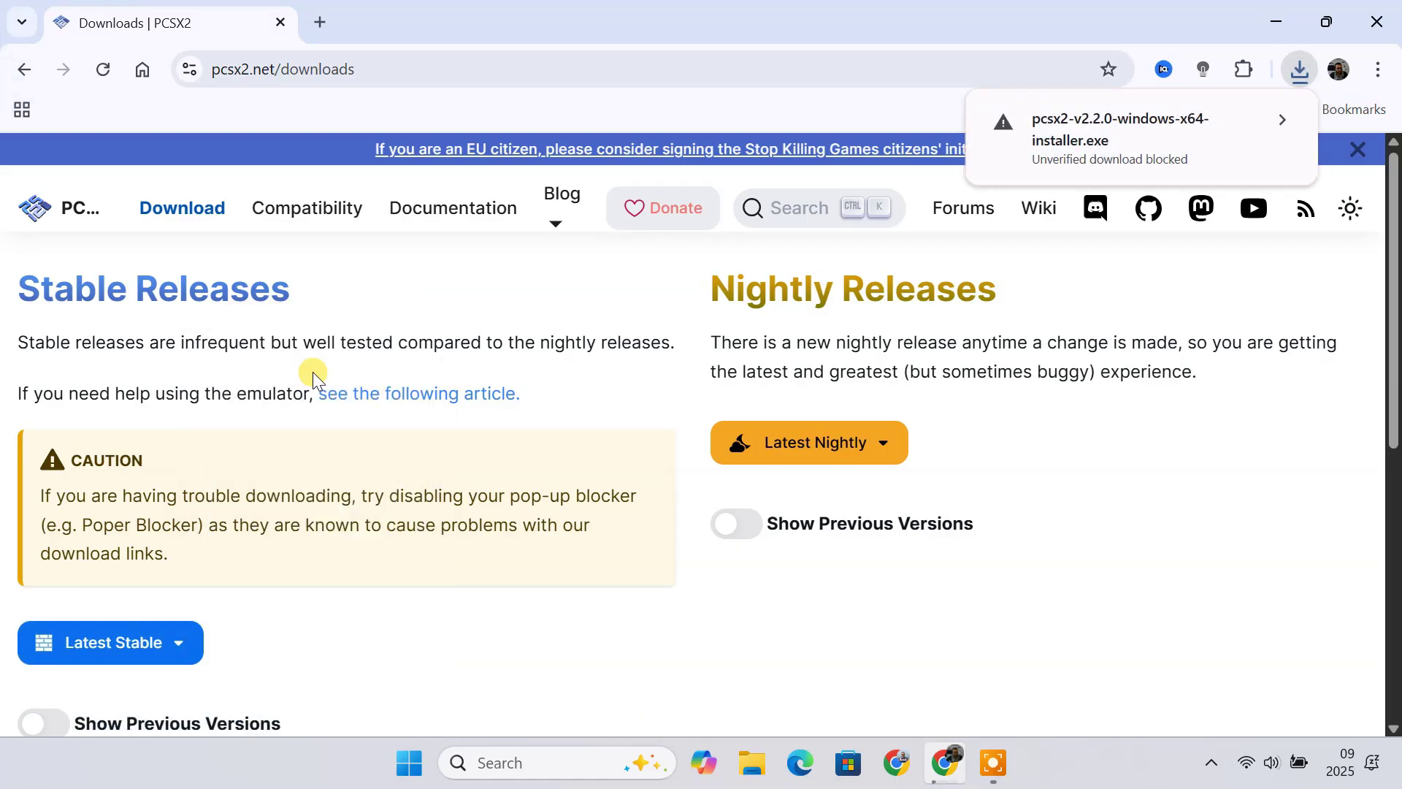
left_click(1282, 121)
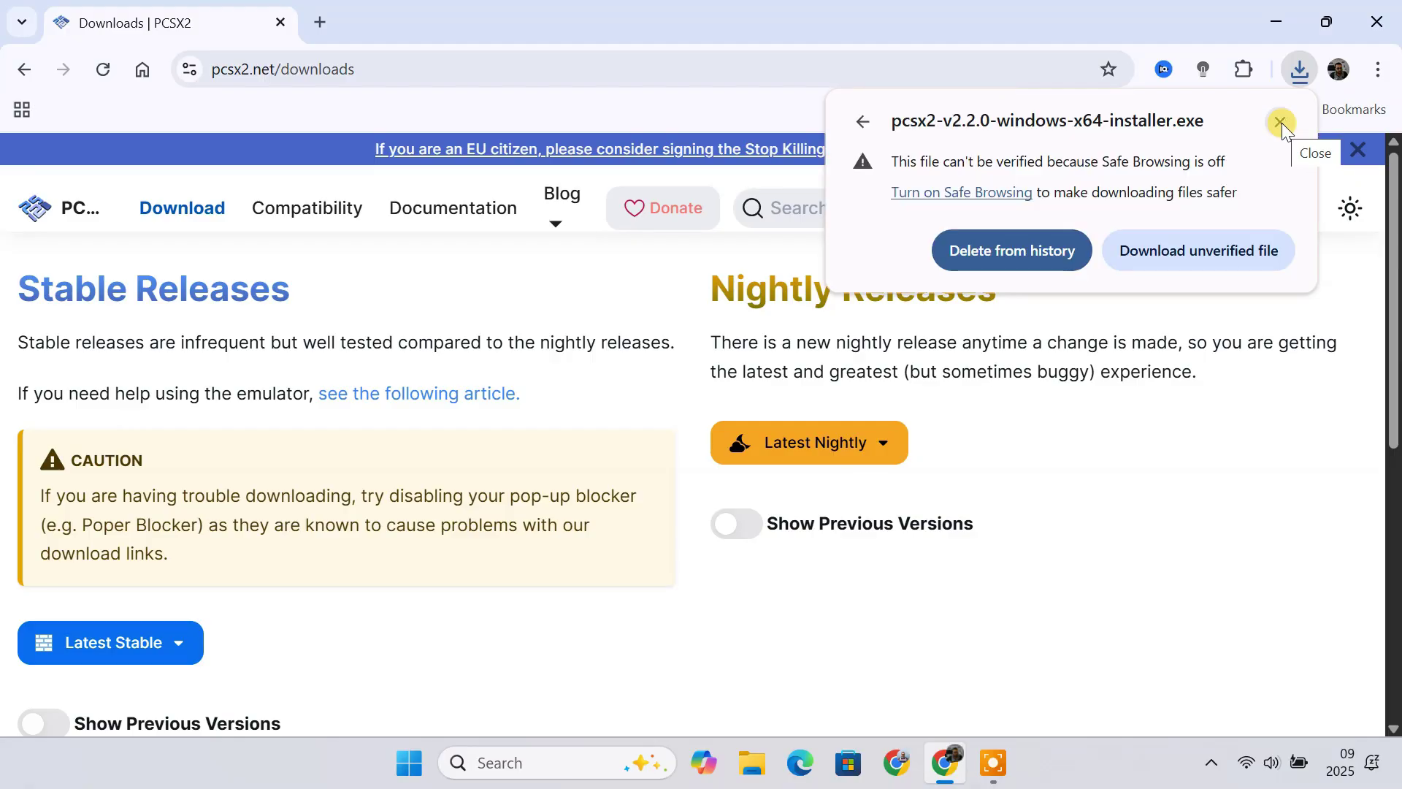
left_click(1207, 258)
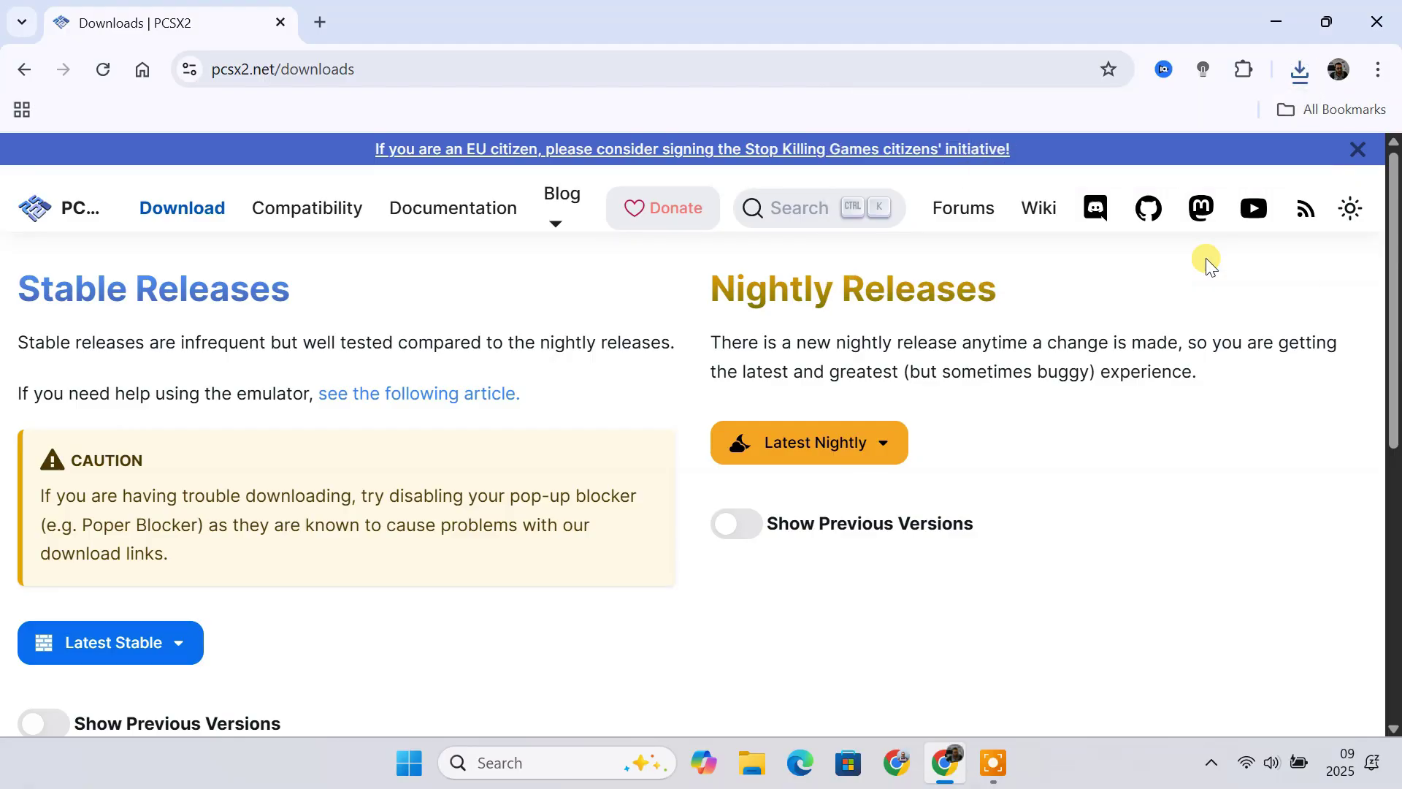
left_click(1300, 78)
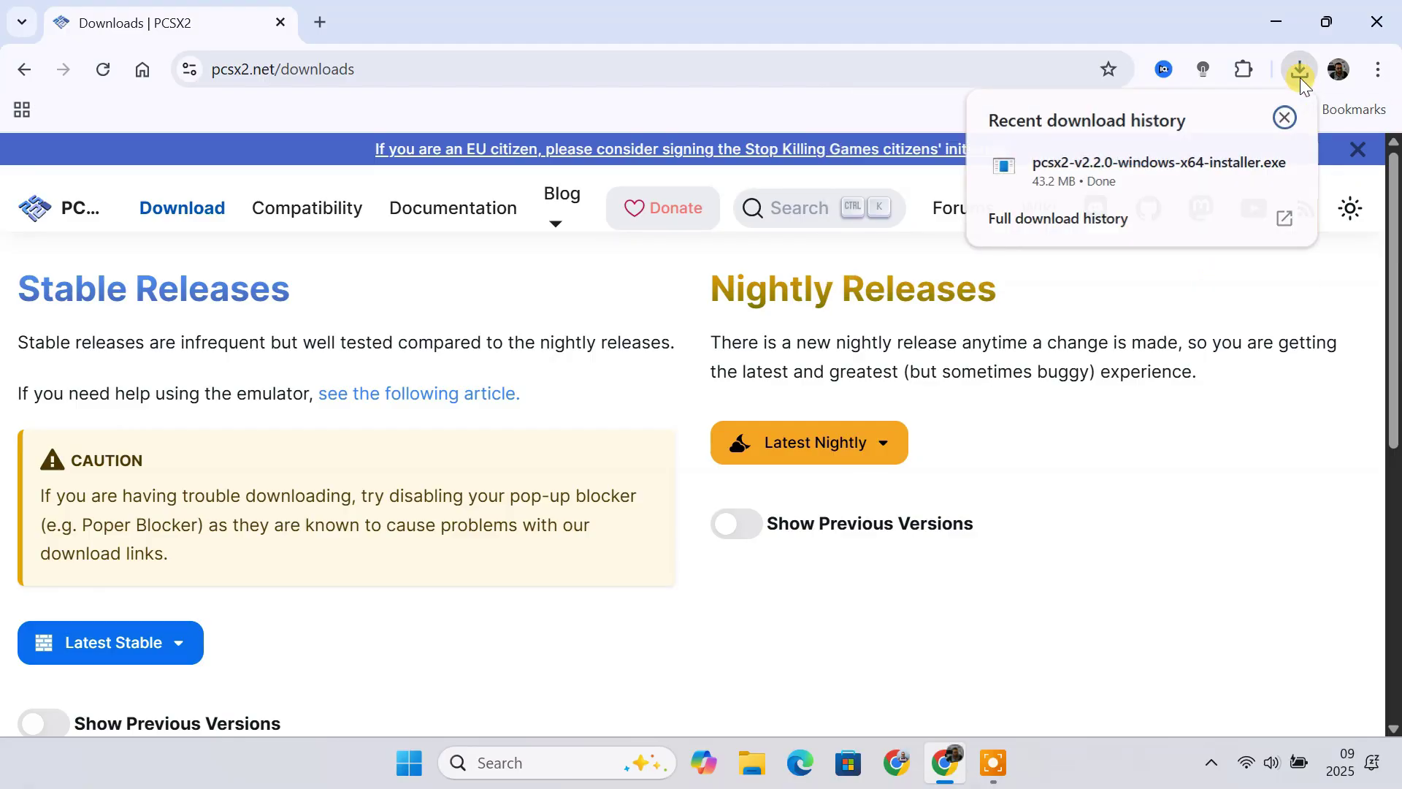
left_click(1113, 178)
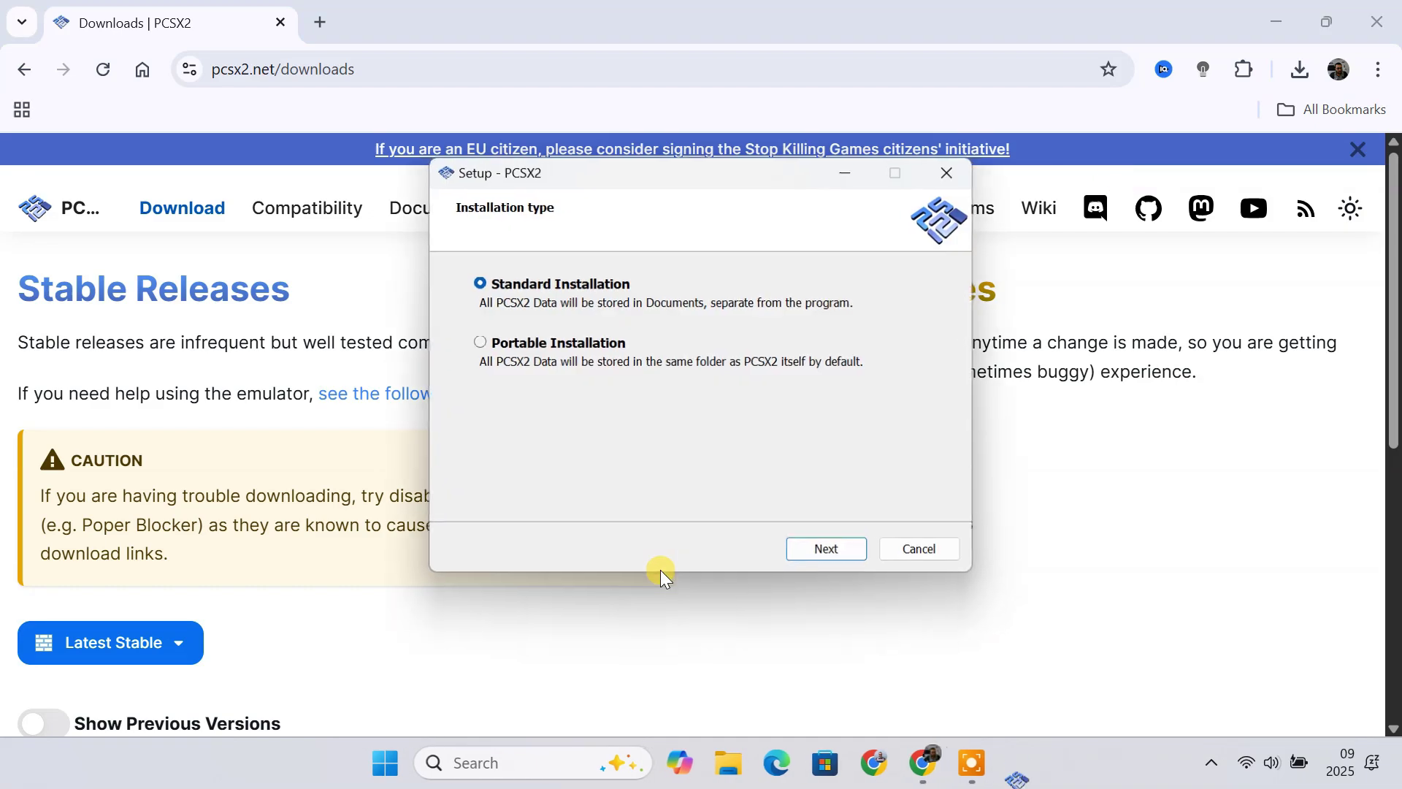
Install PCSX2 as Standard Installation with default location, Start menu folder and desktop shortcut.
left_click(1277, 22)
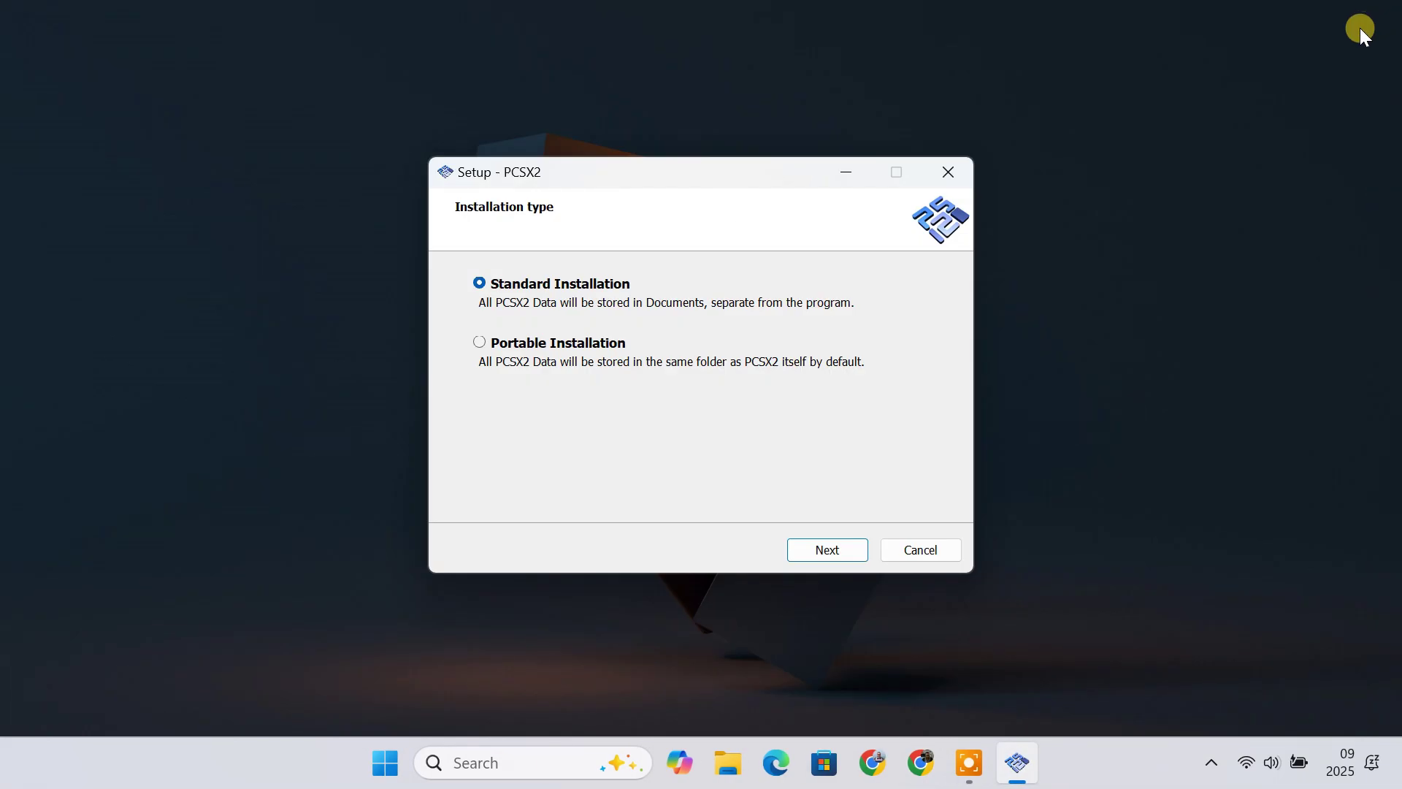
left_click(818, 549)
left_click(818, 549)
left_click(818, 549)
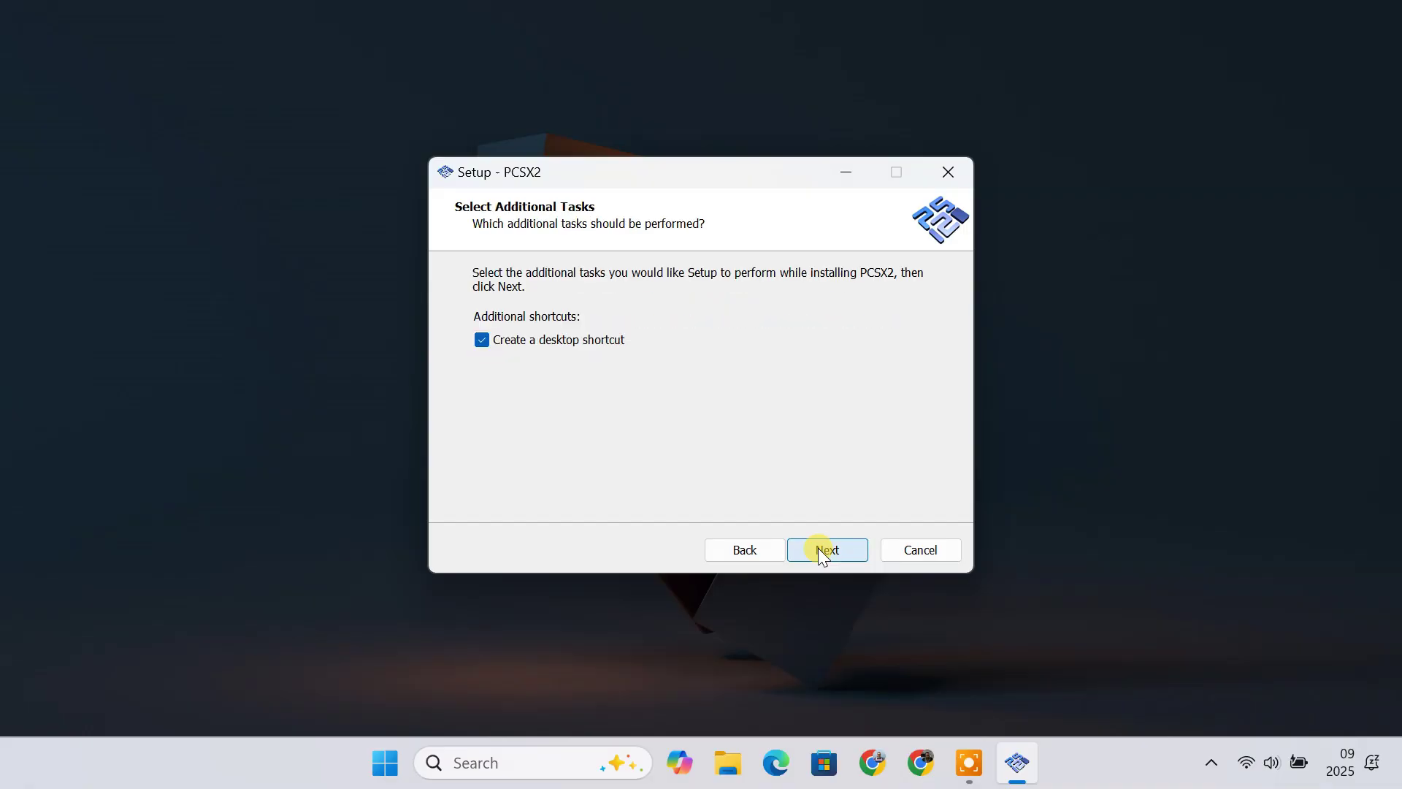
left_click(819, 551)
left_click(819, 551)
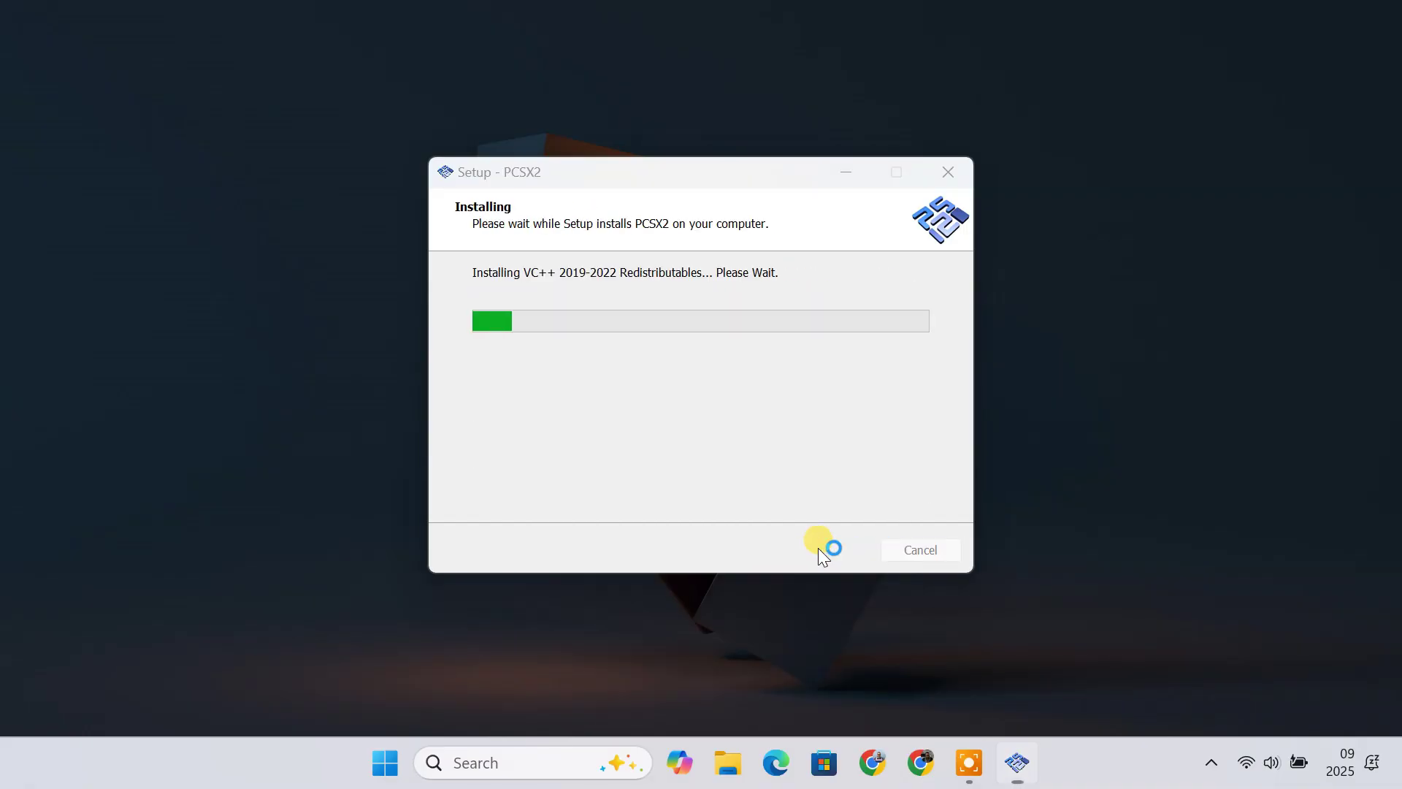
left_click(819, 551)
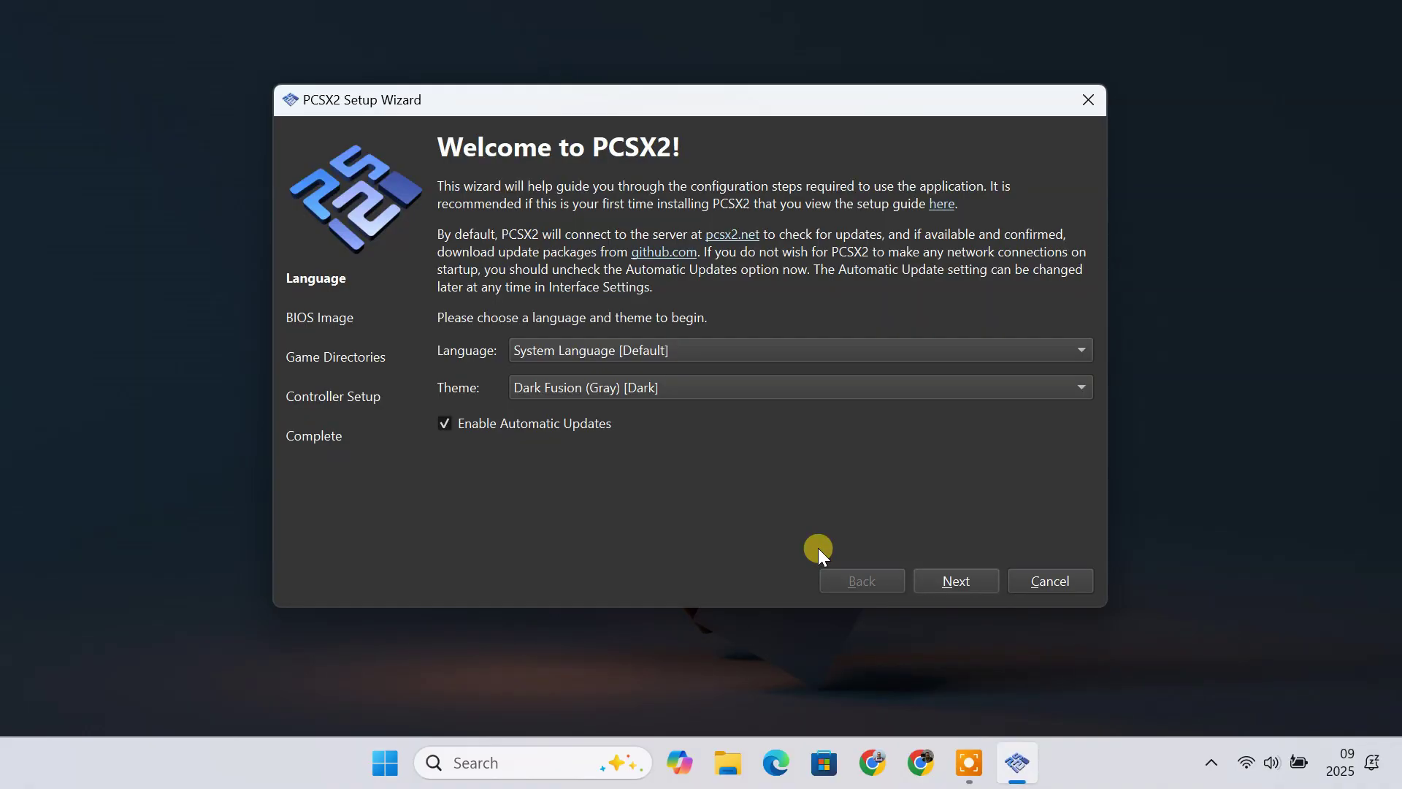
Leave the language unchanged, advance to the BIOS Image step, and open File Explorer.
left_click(629, 353)
left_click(467, 489)
left_click(969, 579)
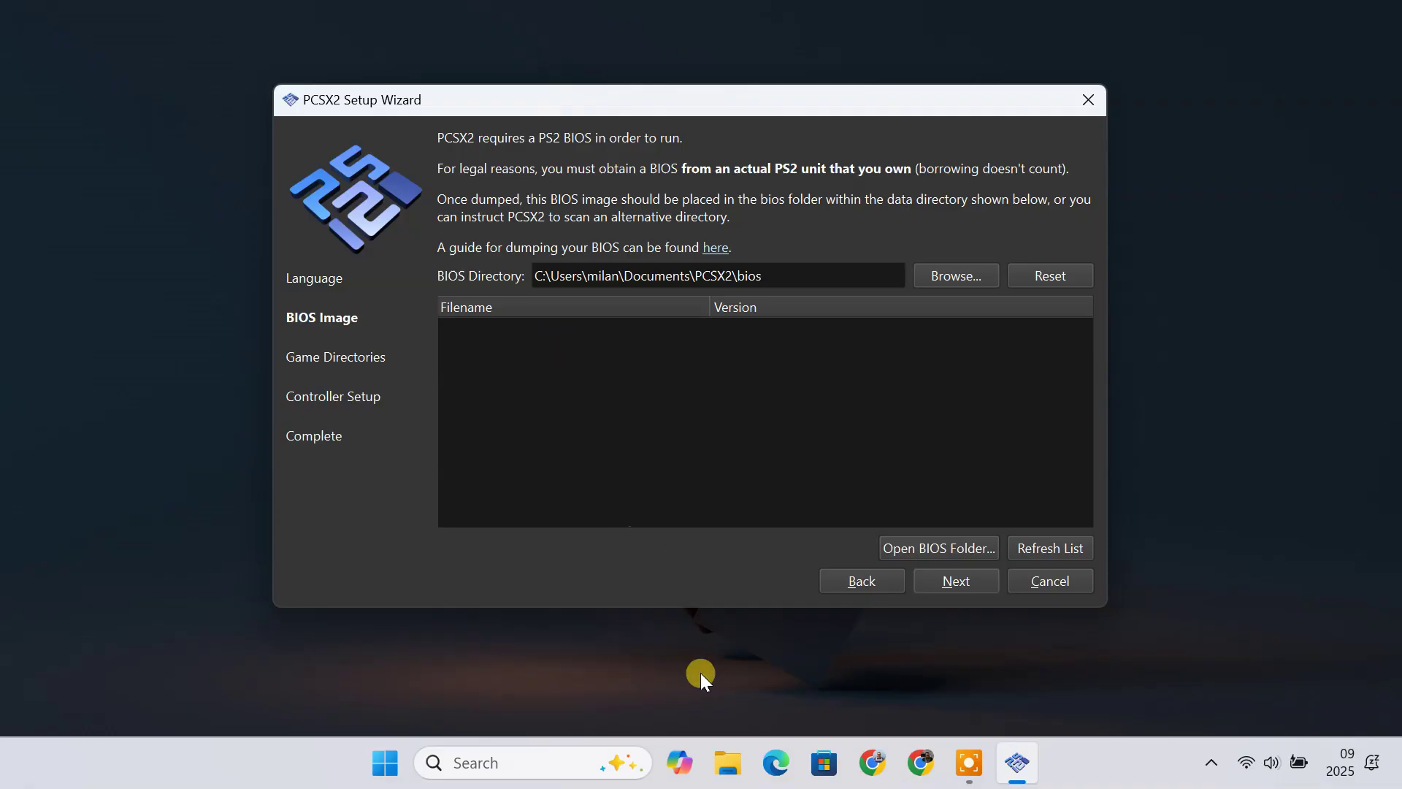
left_click(726, 752)
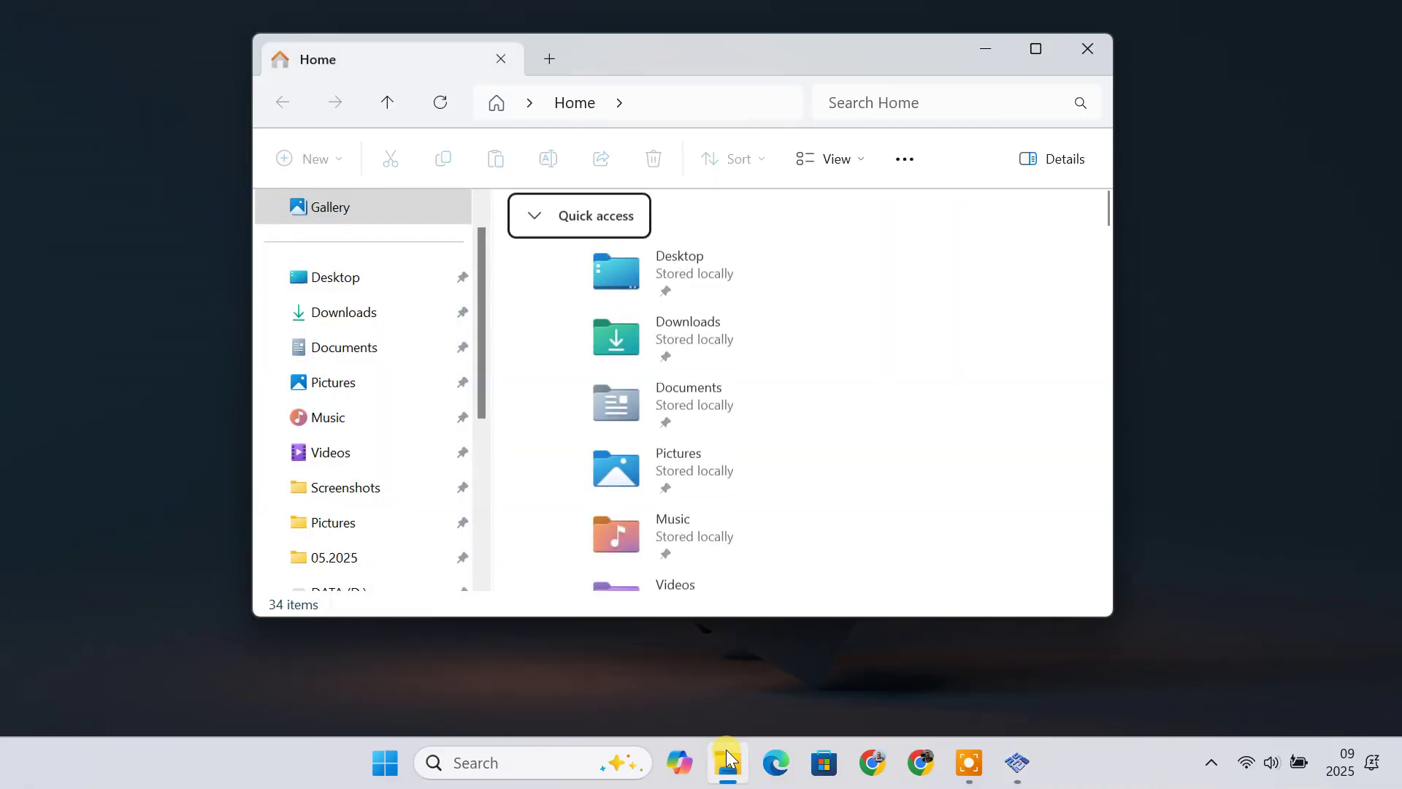
Copy PS2_BIOS.ROM0 from the Downloads folder.
left_click(395, 319)
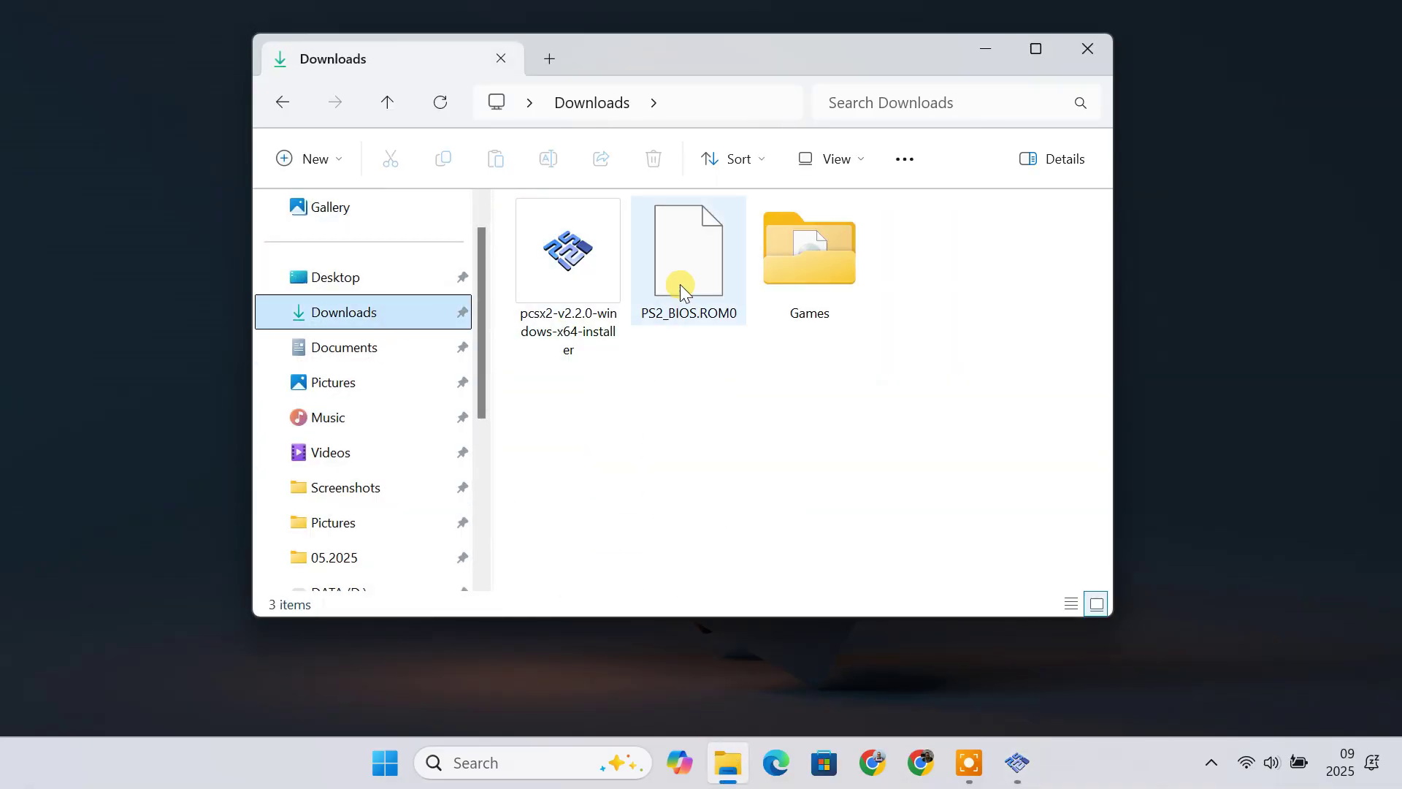
left_click(682, 266)
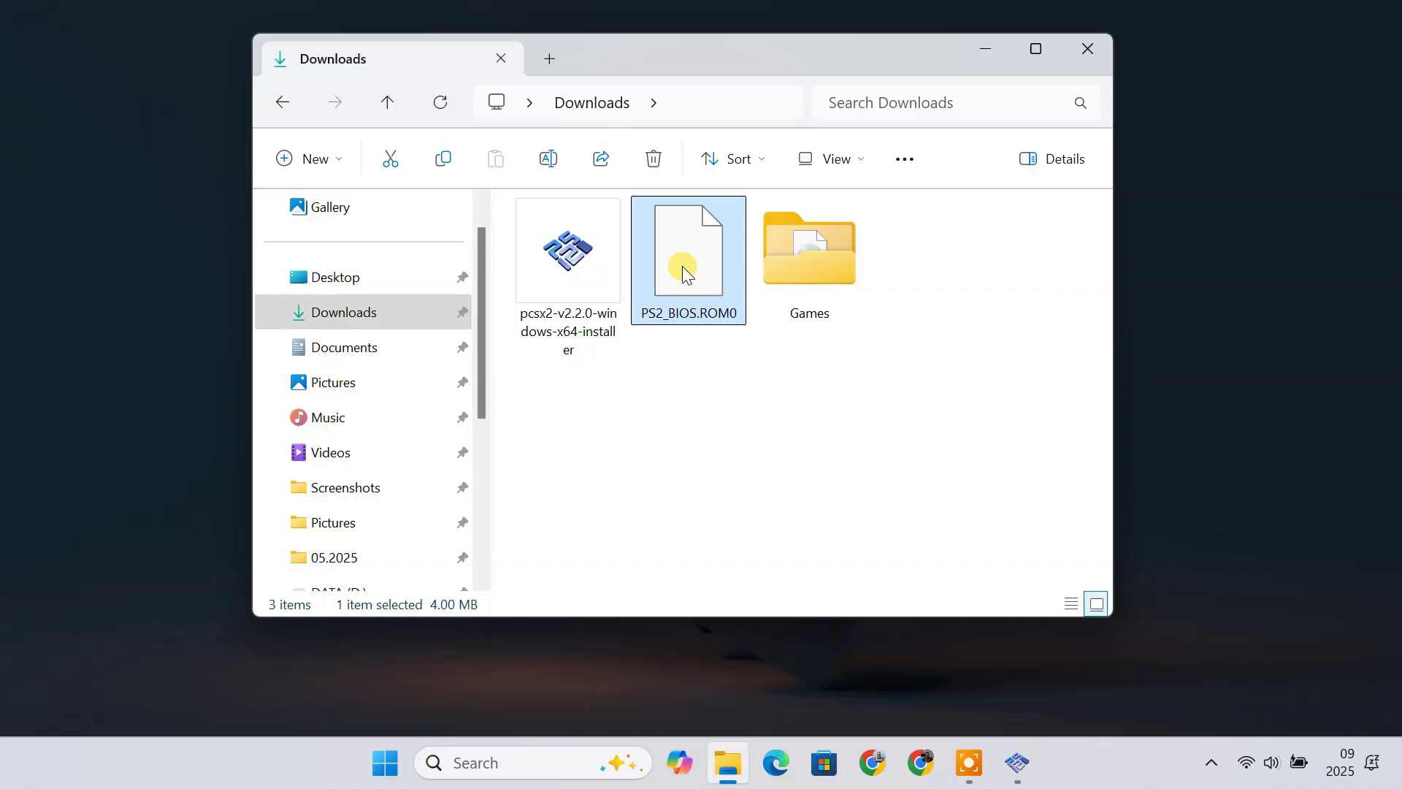
right_click(682, 266)
left_click(758, 295)
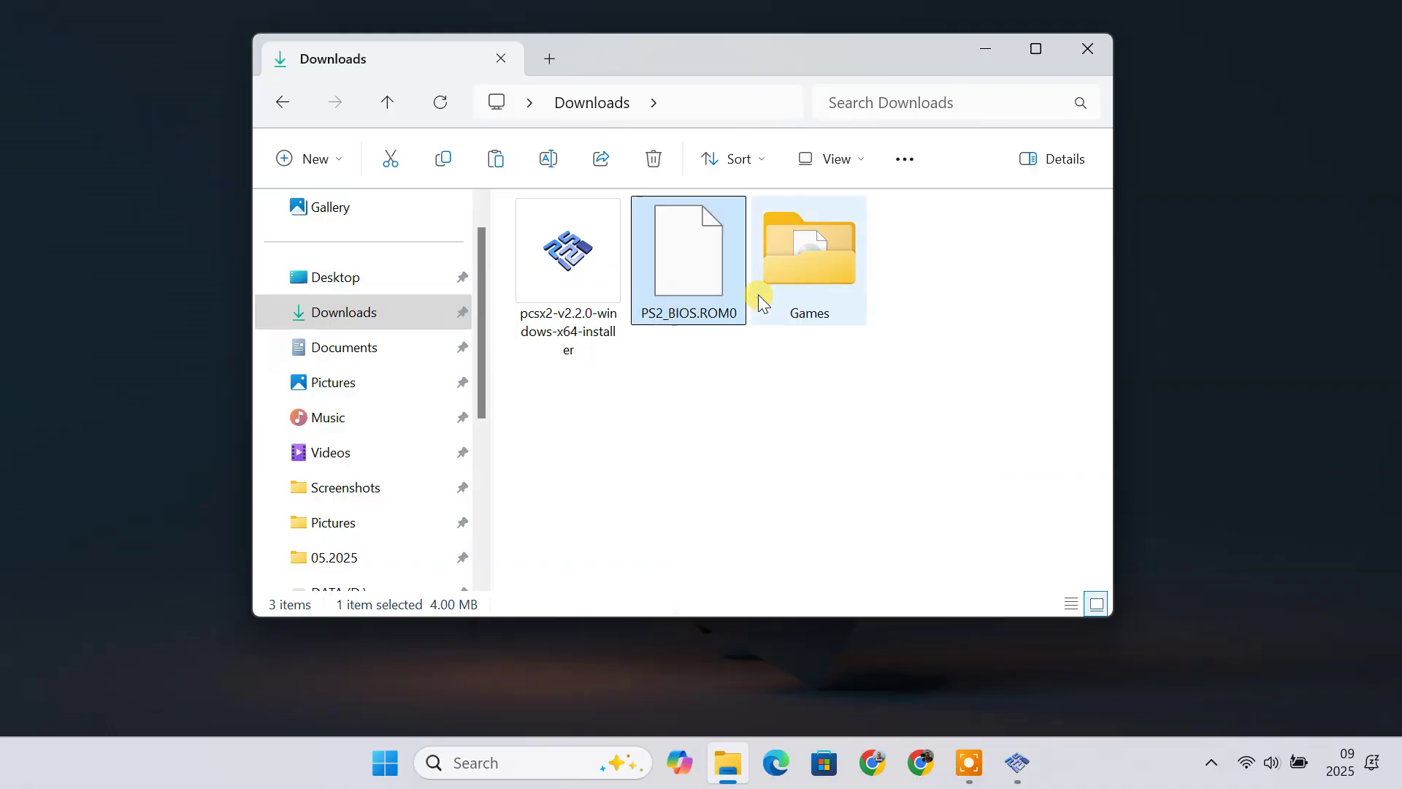
Paste PS2_BIOS.ROM0 into the PCSX2 bios folder opened from the wizard, then close it.
left_click(985, 49)
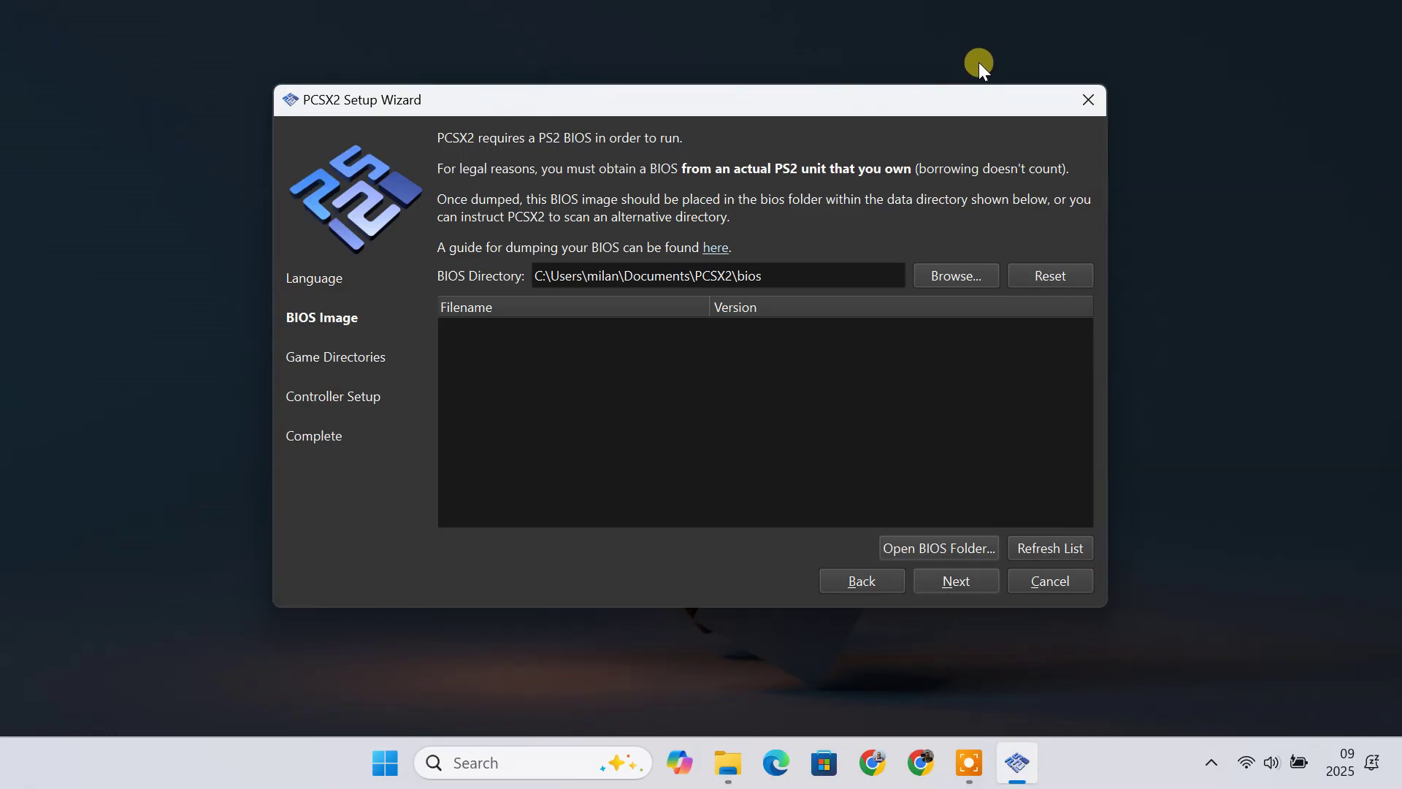
left_click(920, 549)
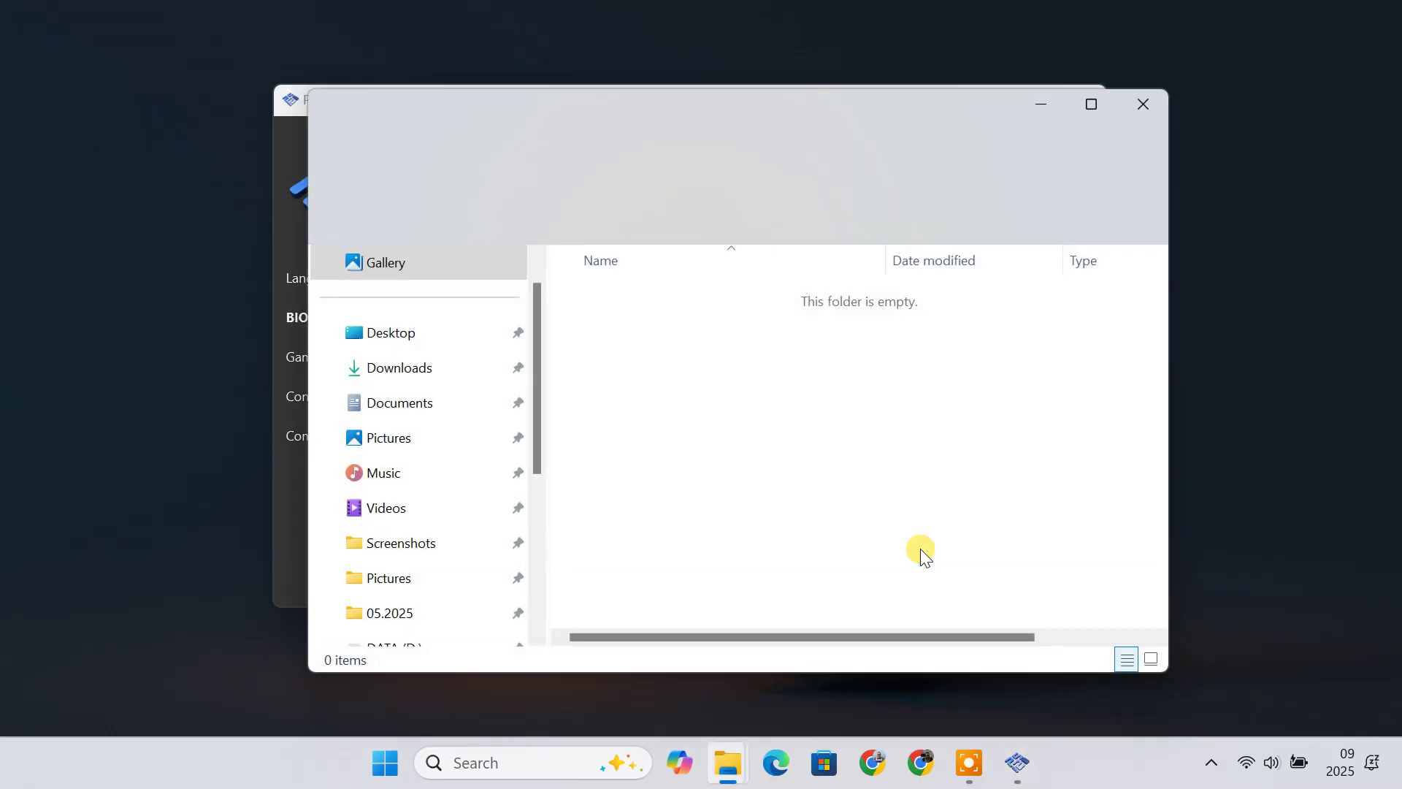
right_click(701, 359)
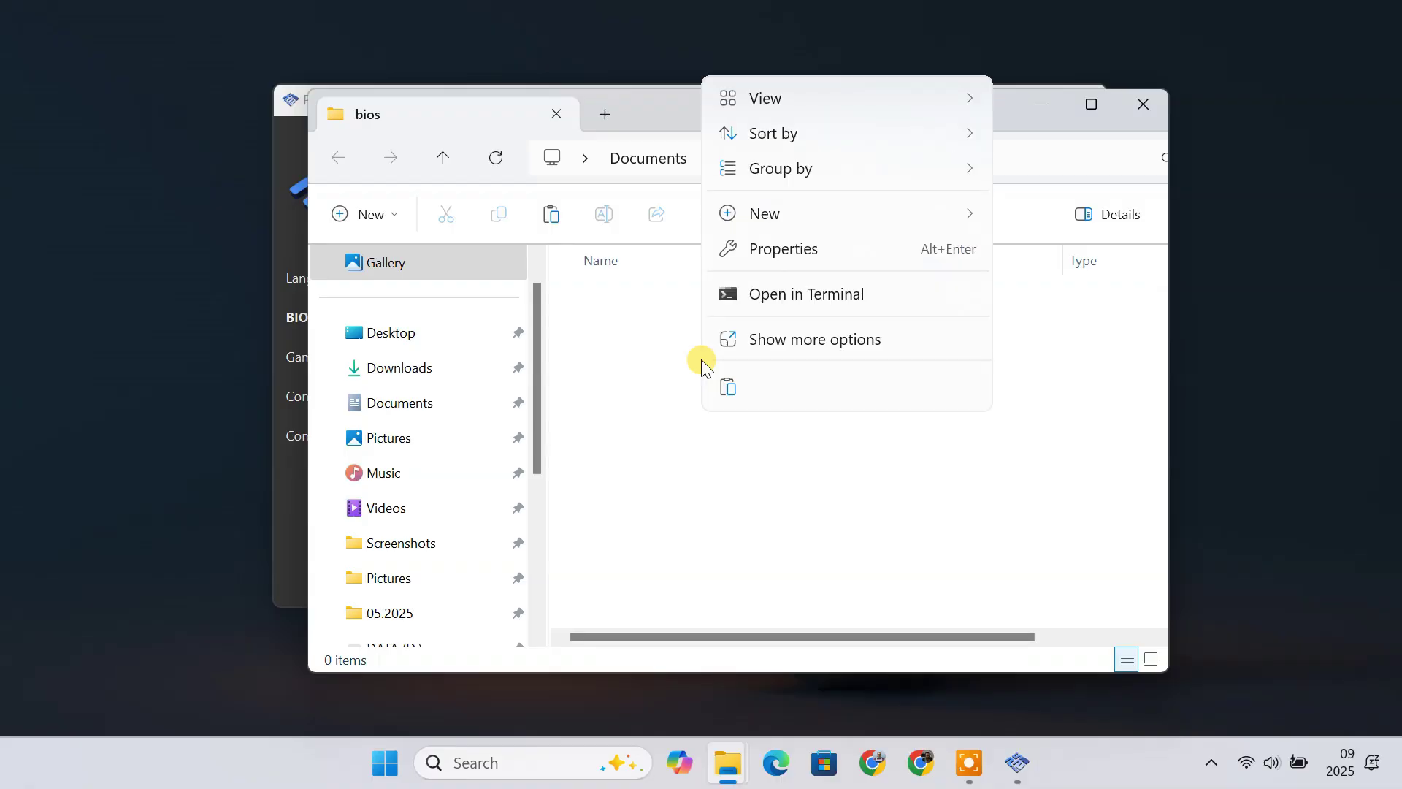
left_click(730, 388)
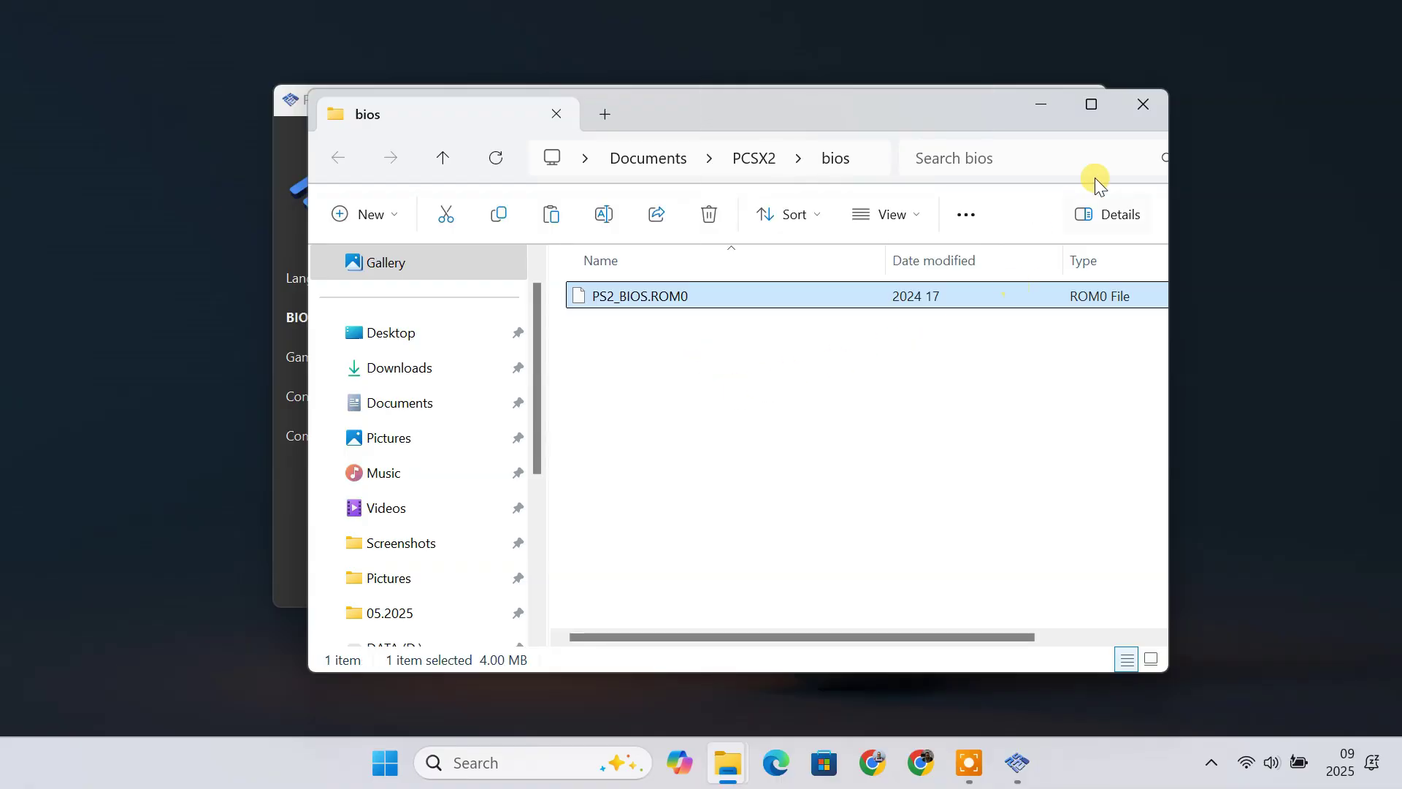
left_click(1137, 106)
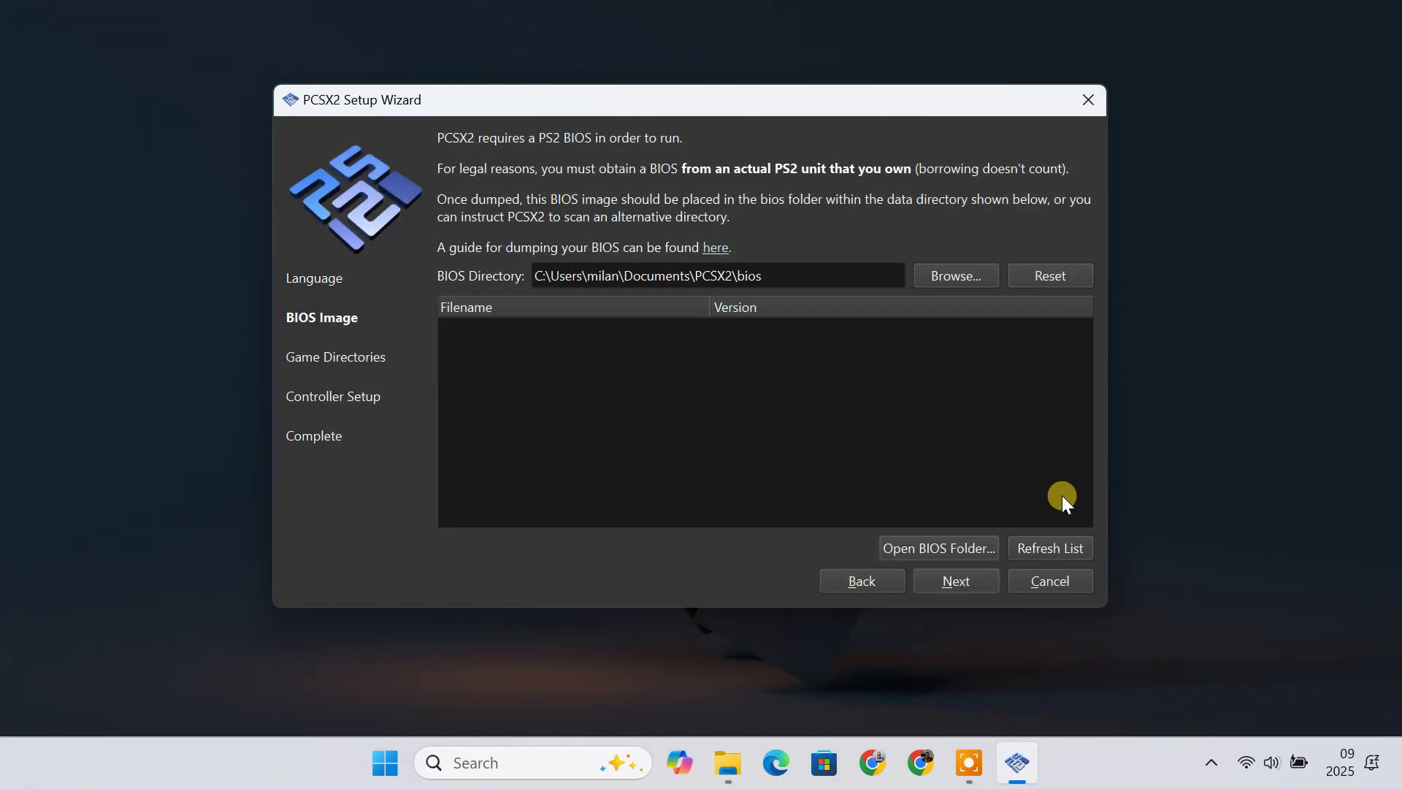
Refresh the BIOS list, select the USA v02.30 PS2_BIOS.ROM0, and continue to Game Directories.
left_click(1053, 549)
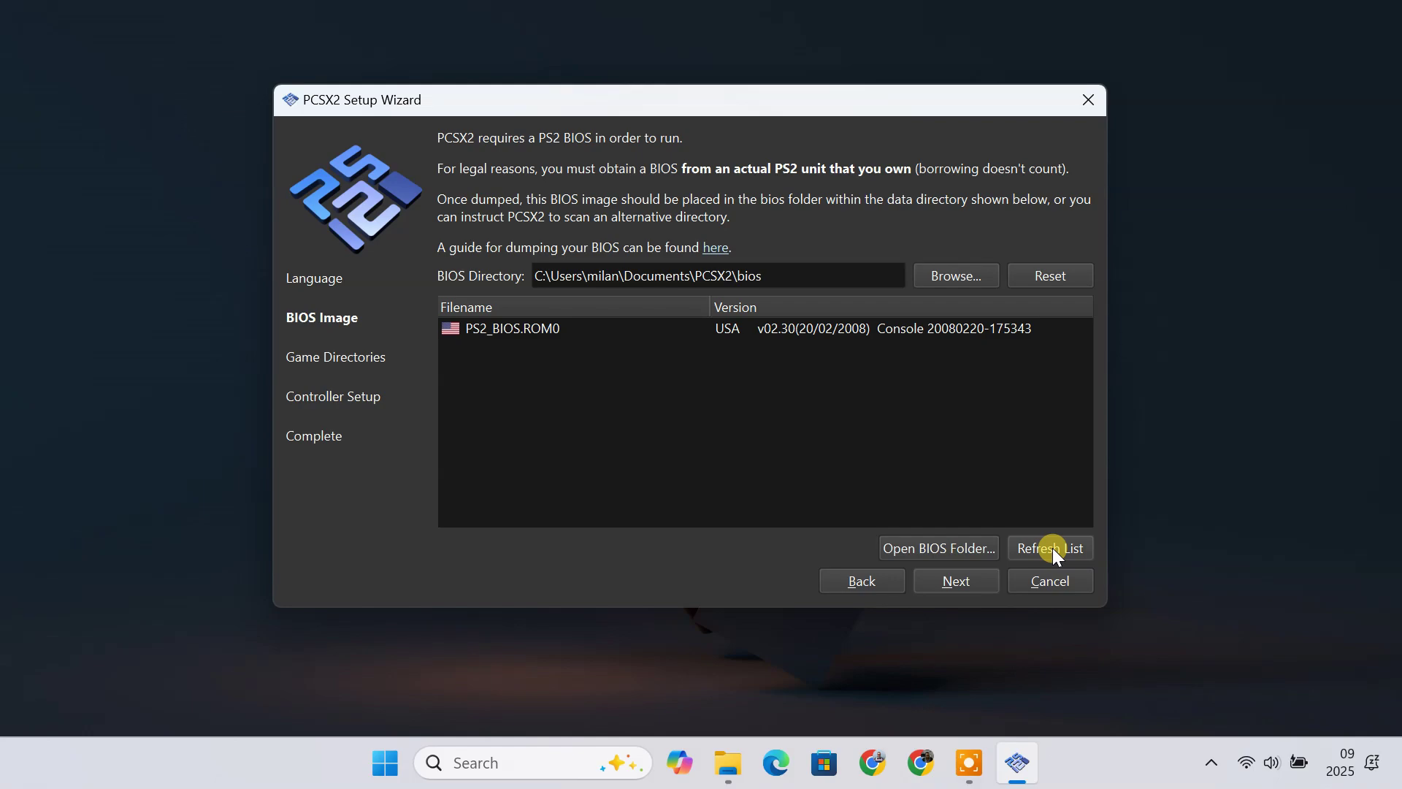
left_click(555, 335)
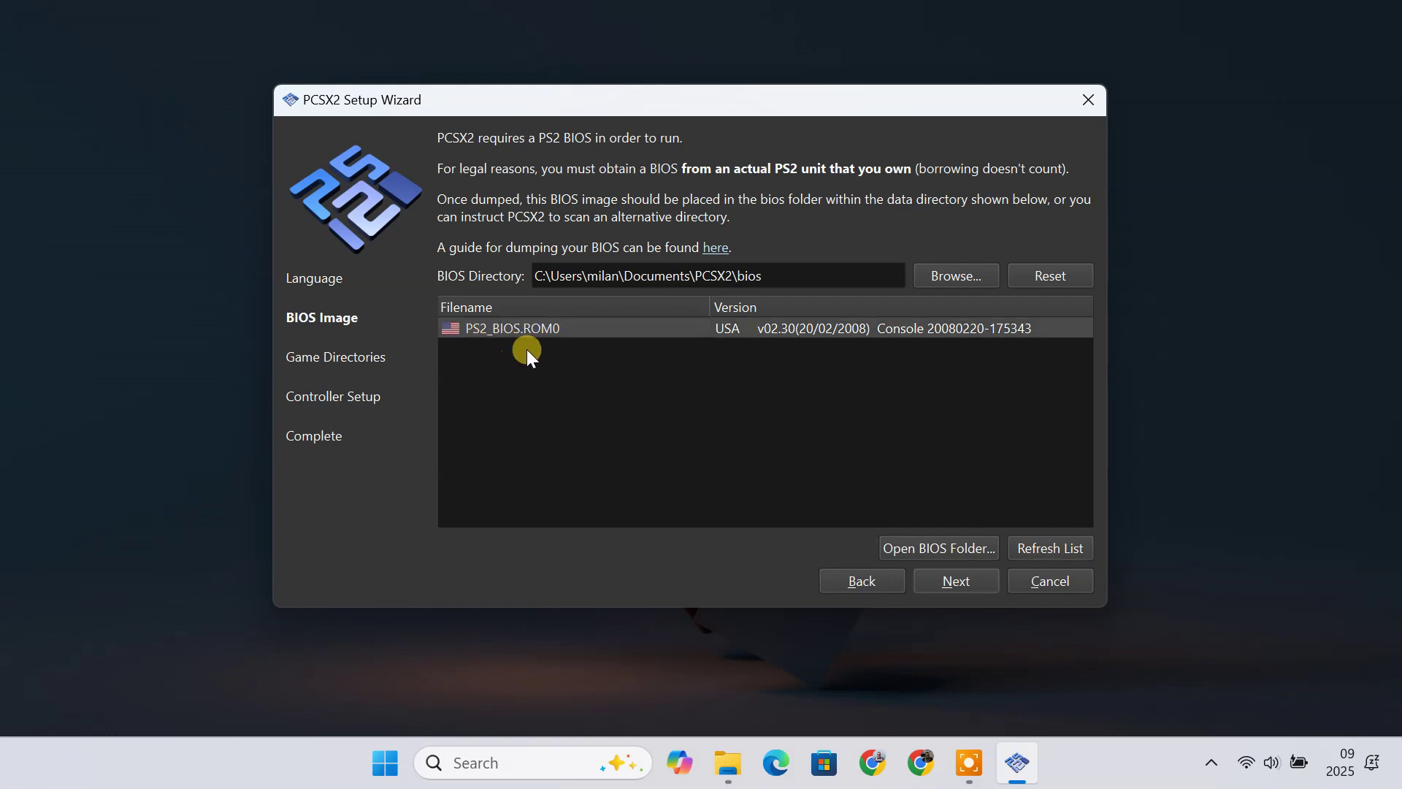
left_click(971, 584)
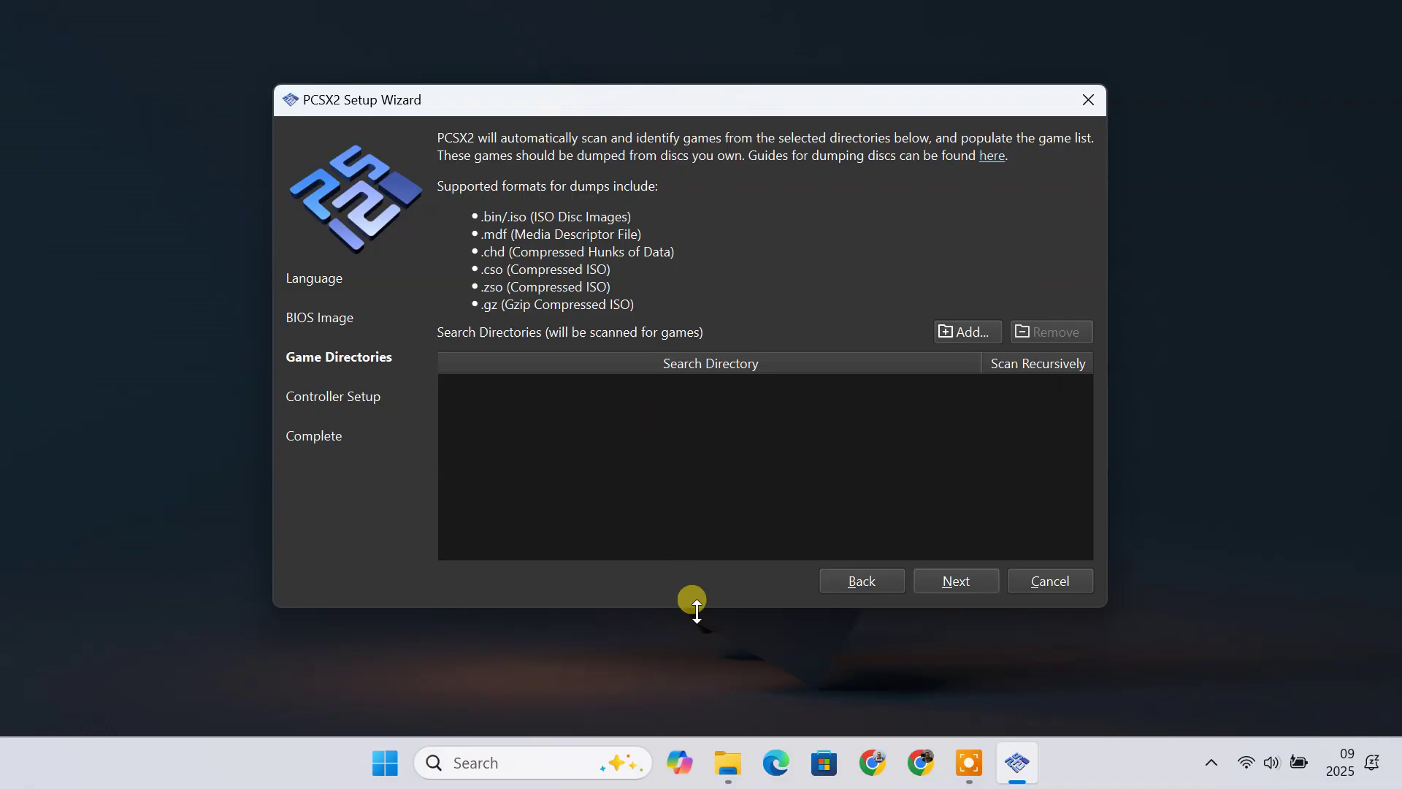
left_click(728, 763)
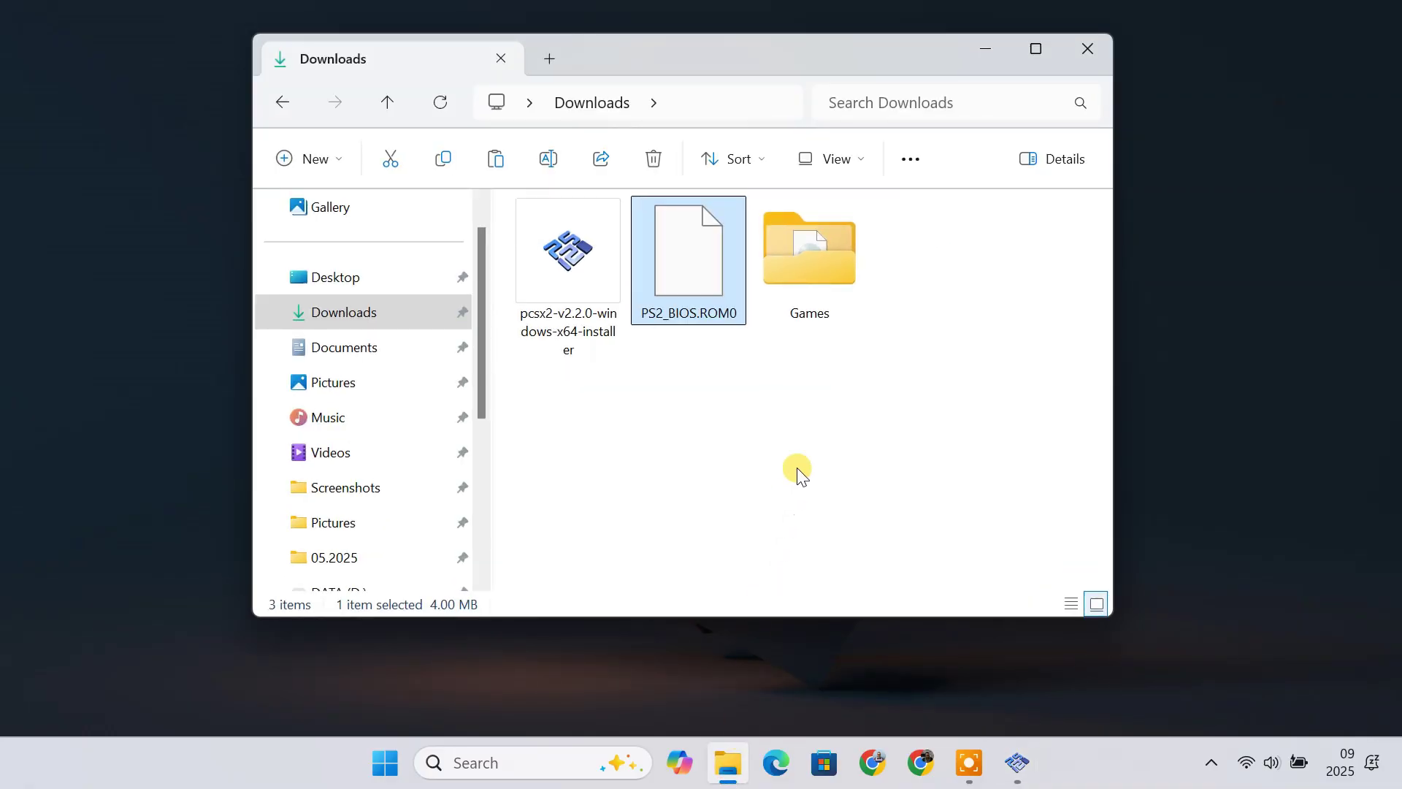
double_click(836, 282)
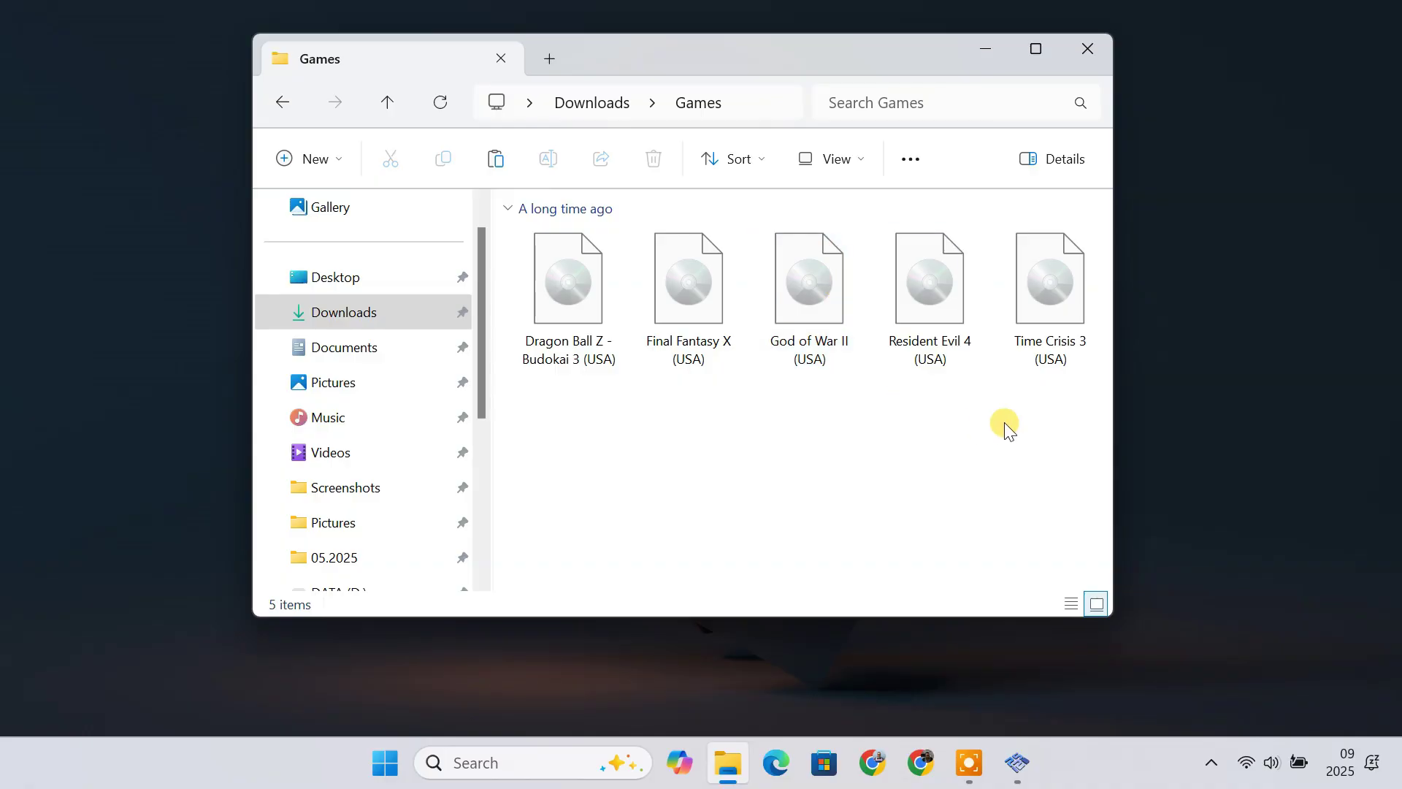
left_click_drag(1070, 404, 558, 304)
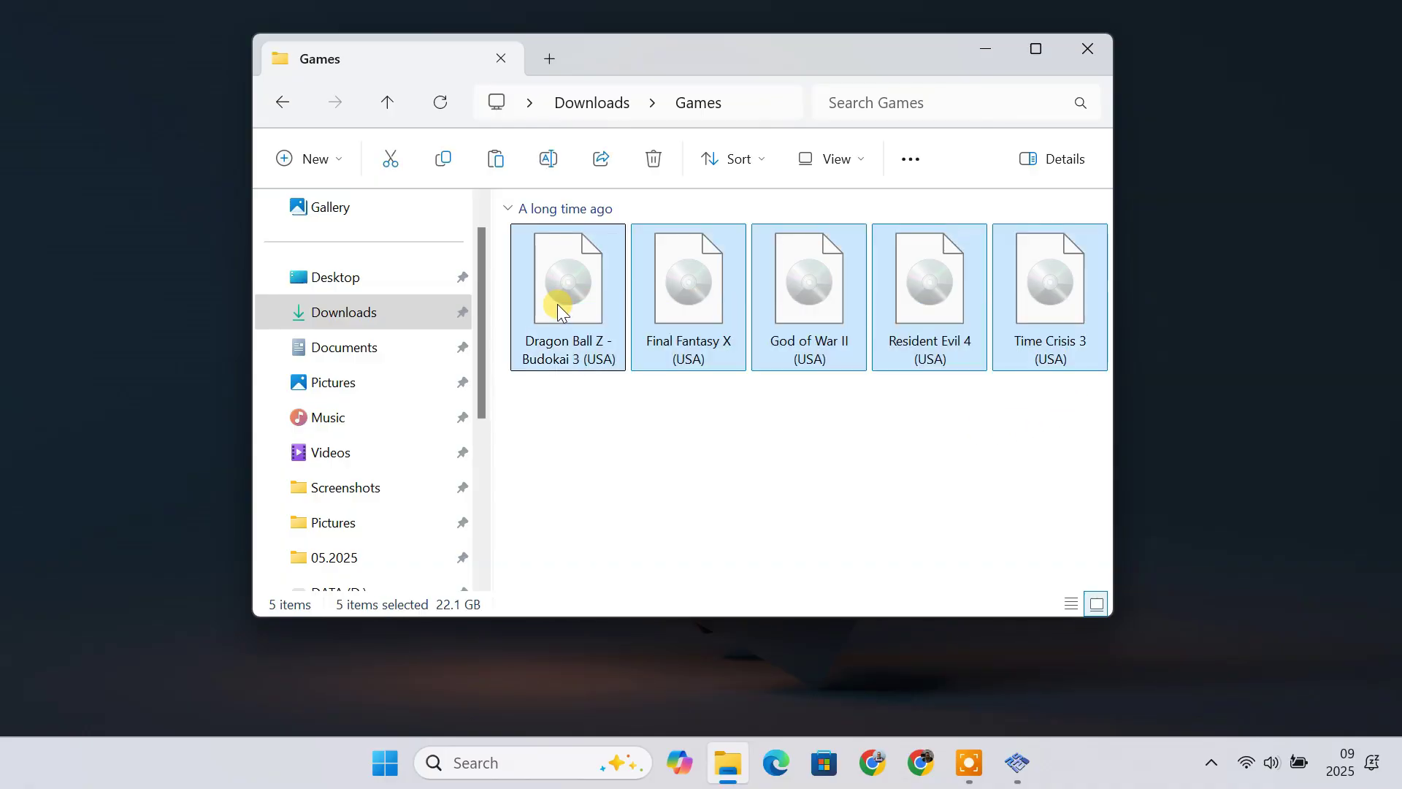
left_click(738, 479)
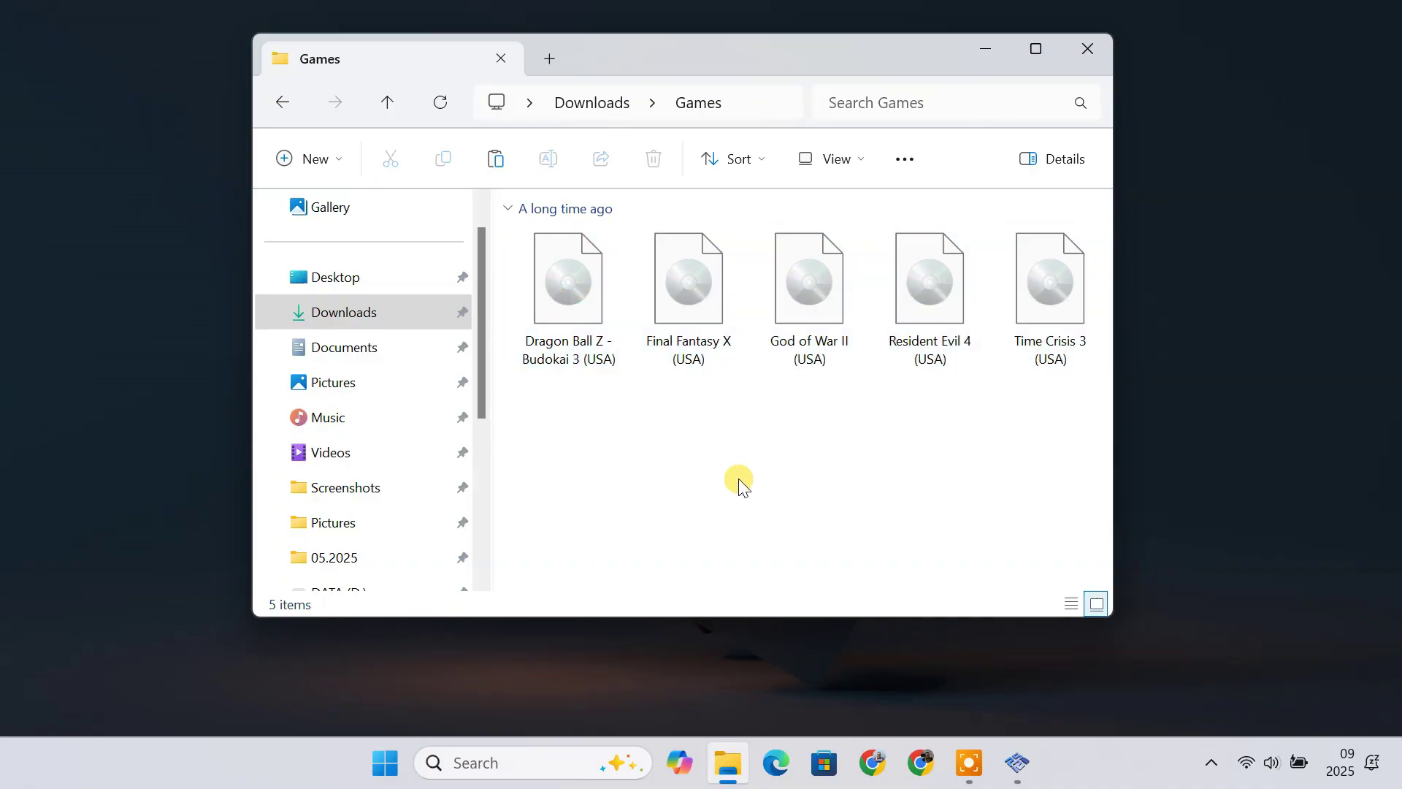
left_click(985, 51)
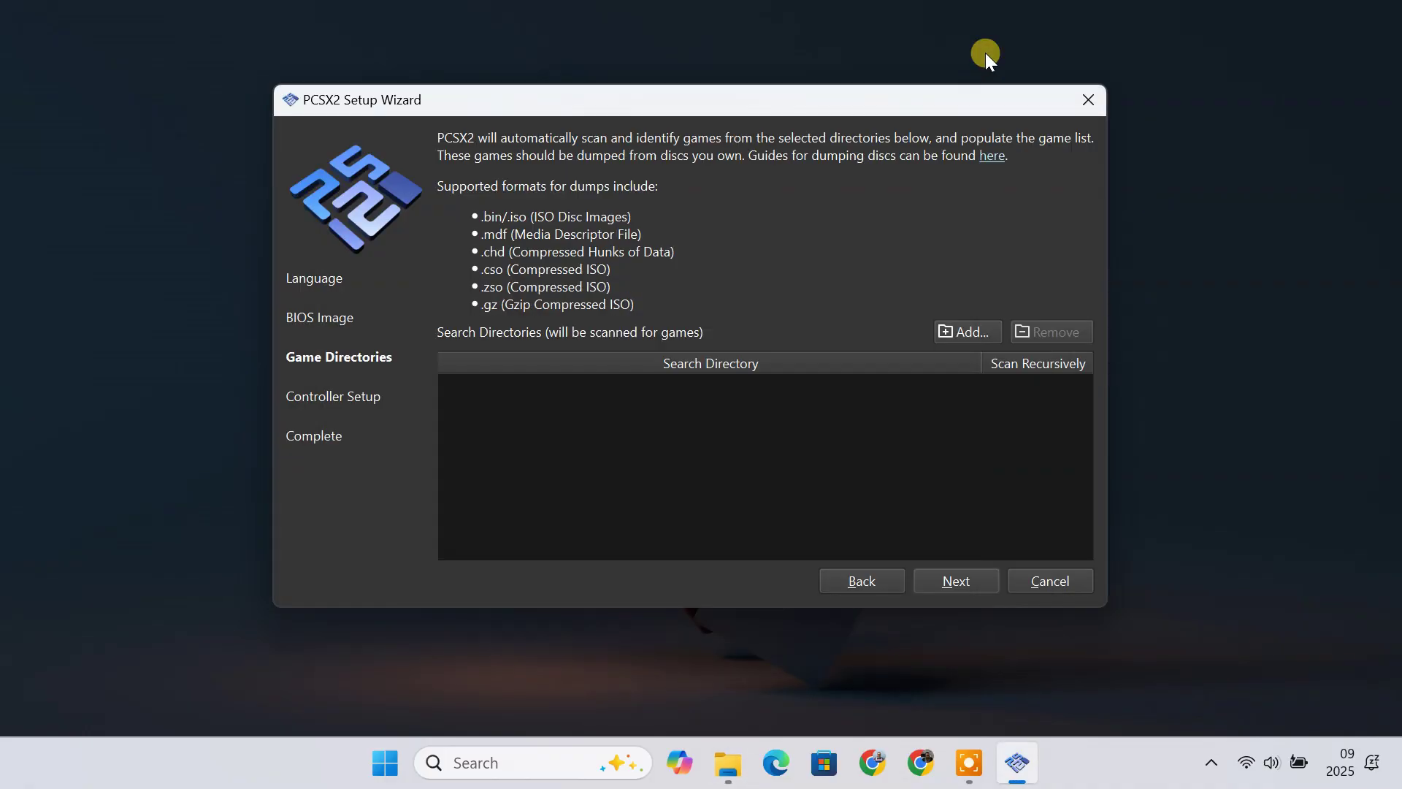
Add Downloads\Games as a game directory with recursive scanning, then continue to Controller Setup.
left_click(967, 332)
scroll(450, 377, "up", 3)
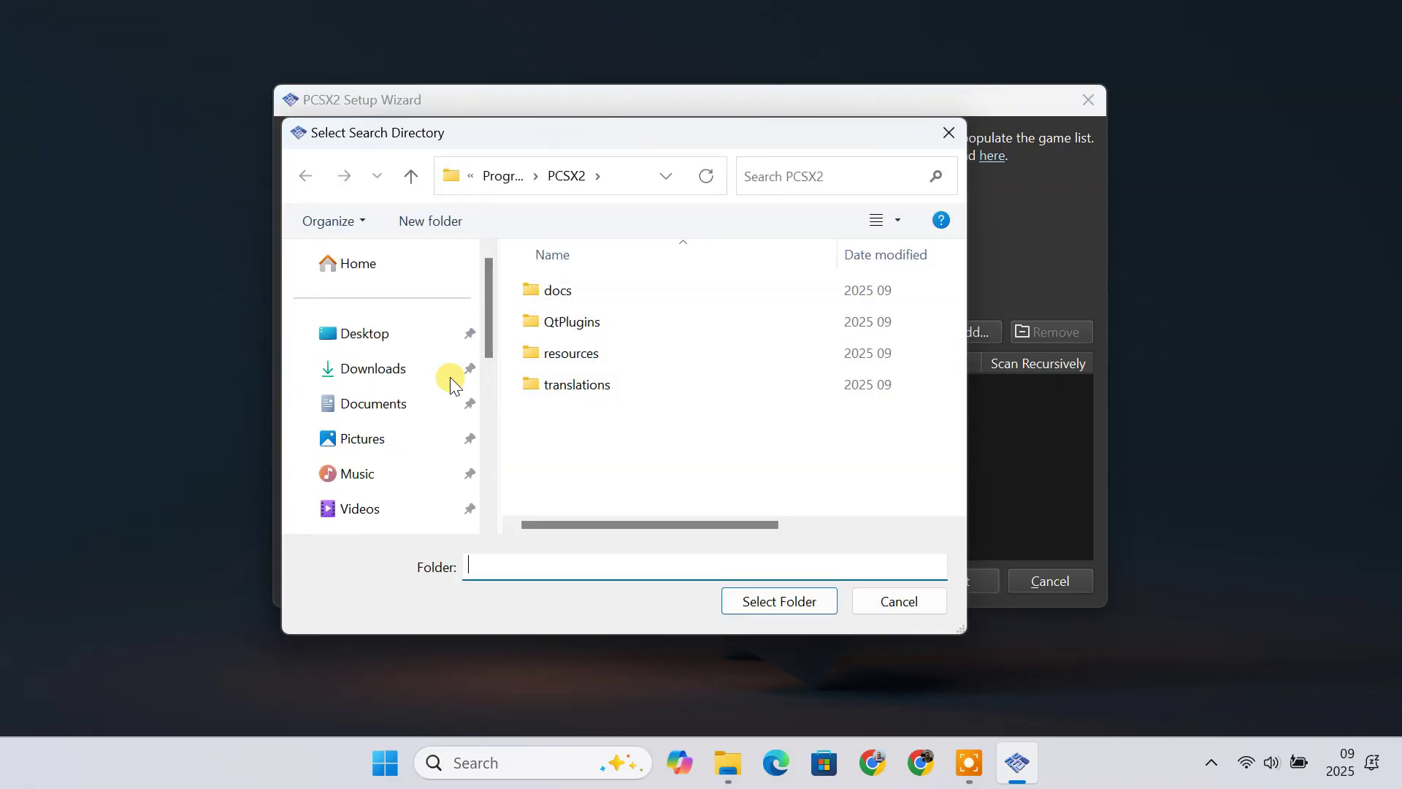
left_click(407, 380)
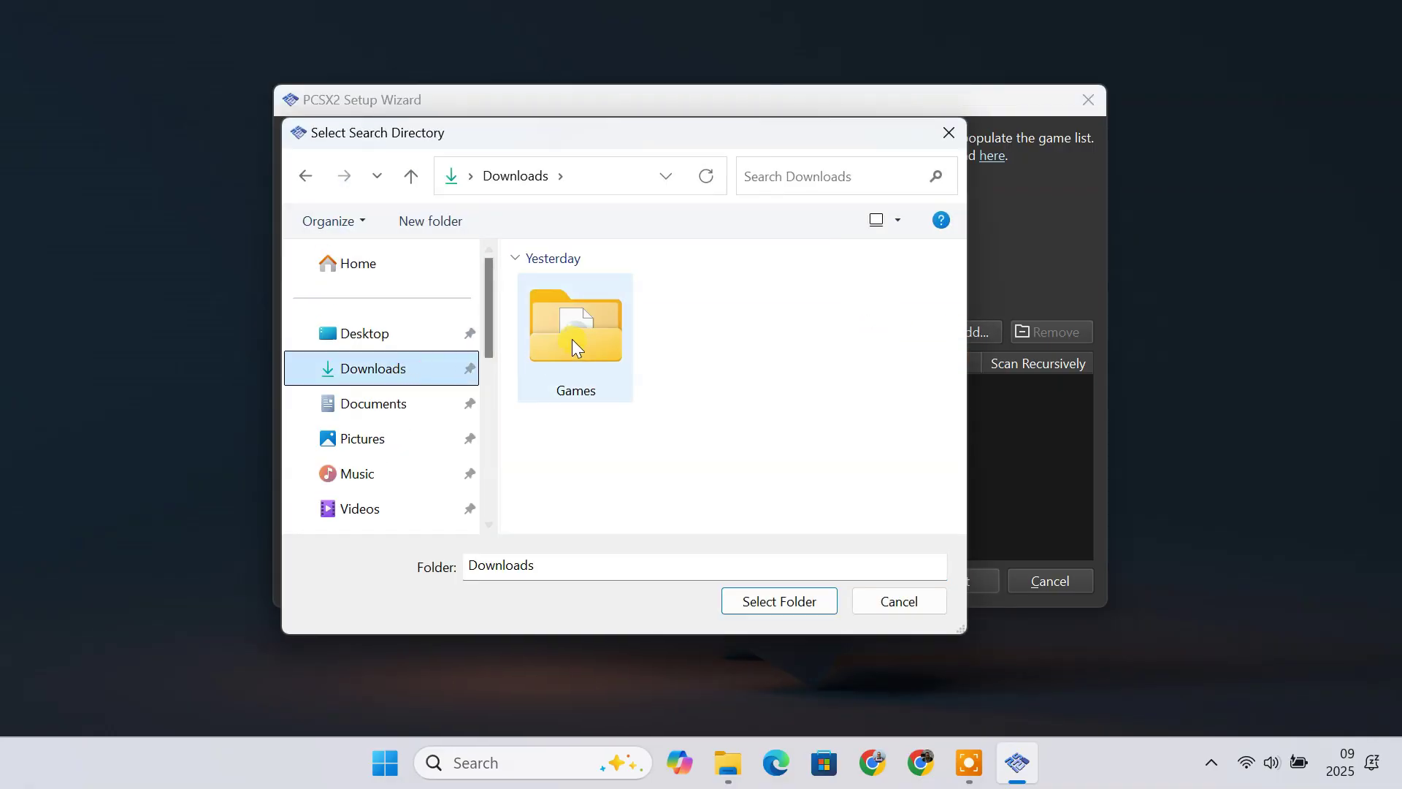
left_click(572, 339)
left_click(787, 606)
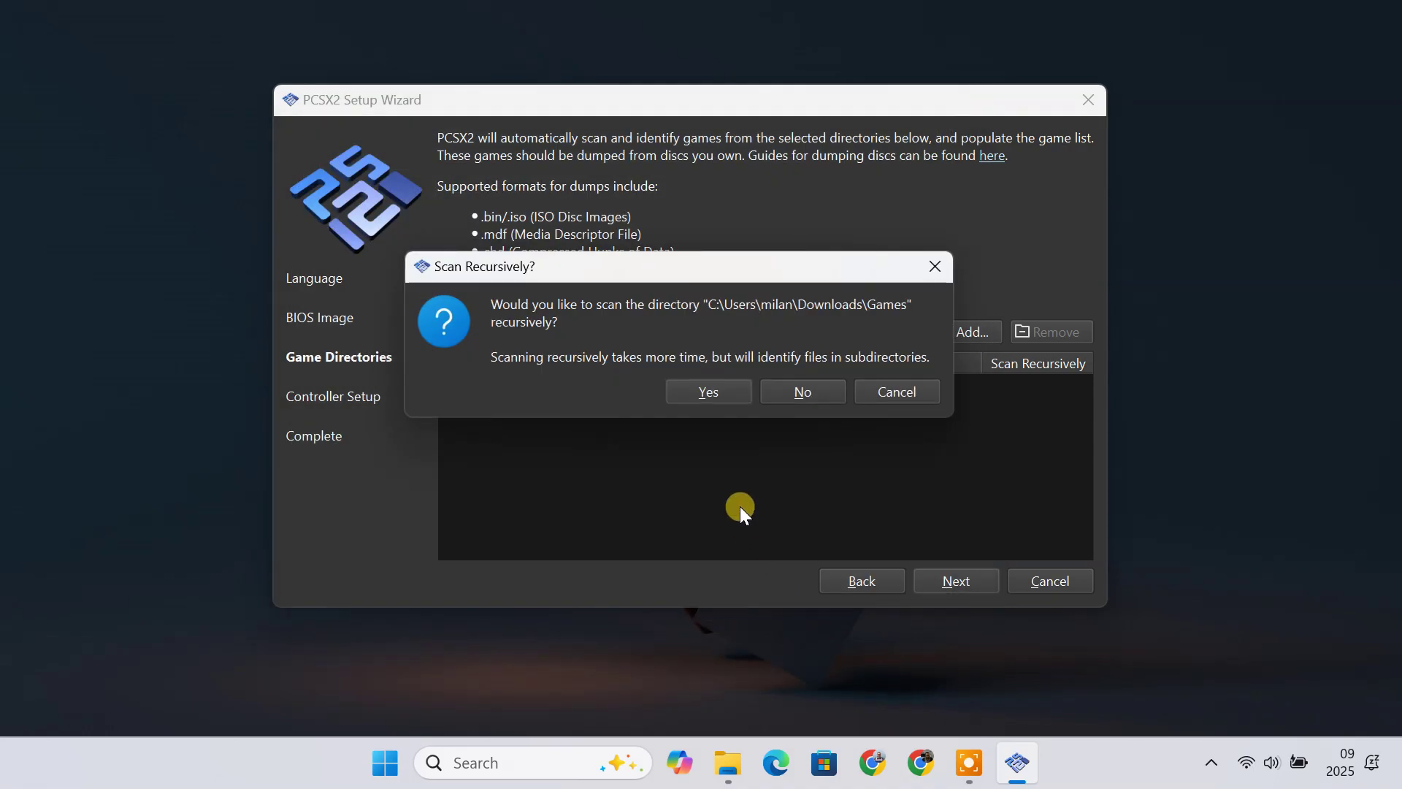
left_click(712, 396)
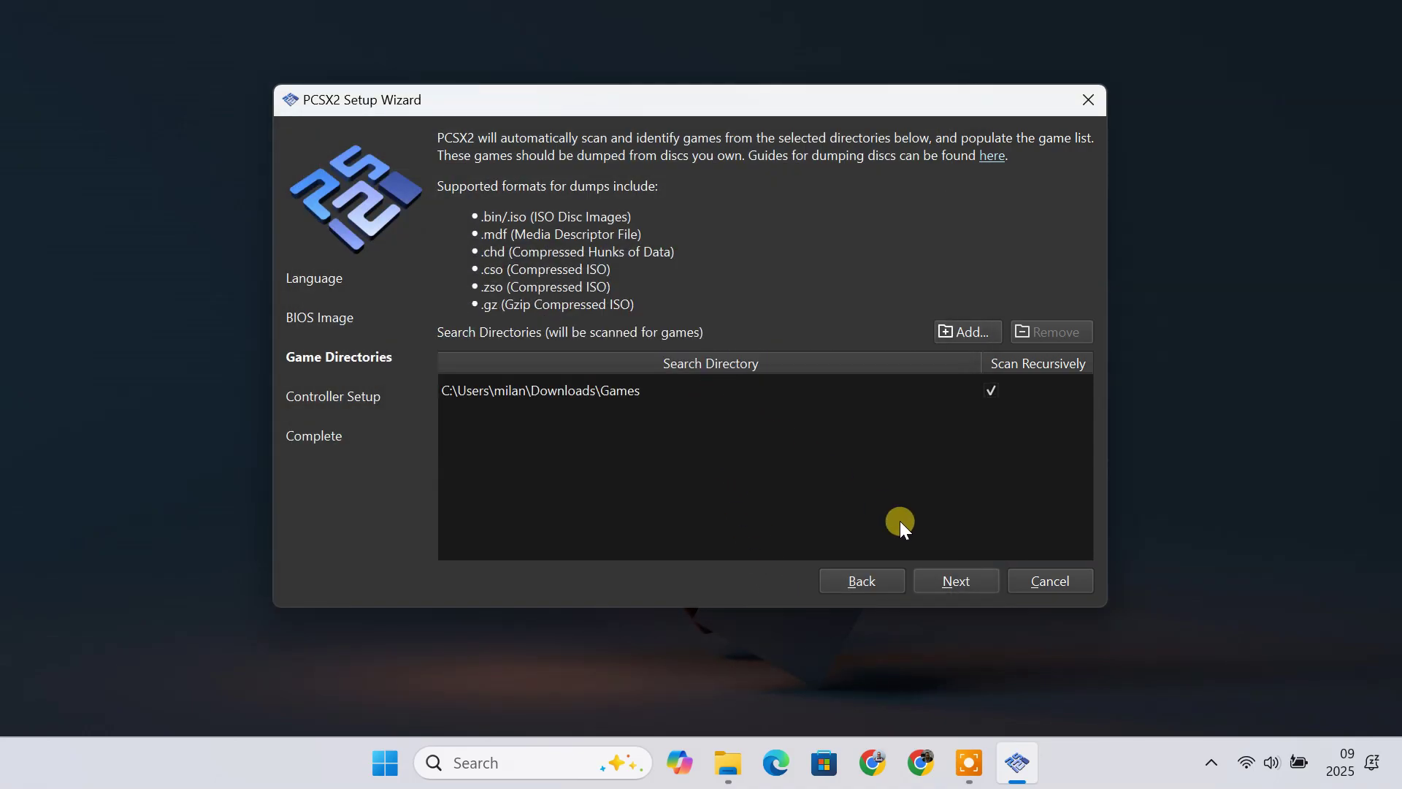
left_click(958, 581)
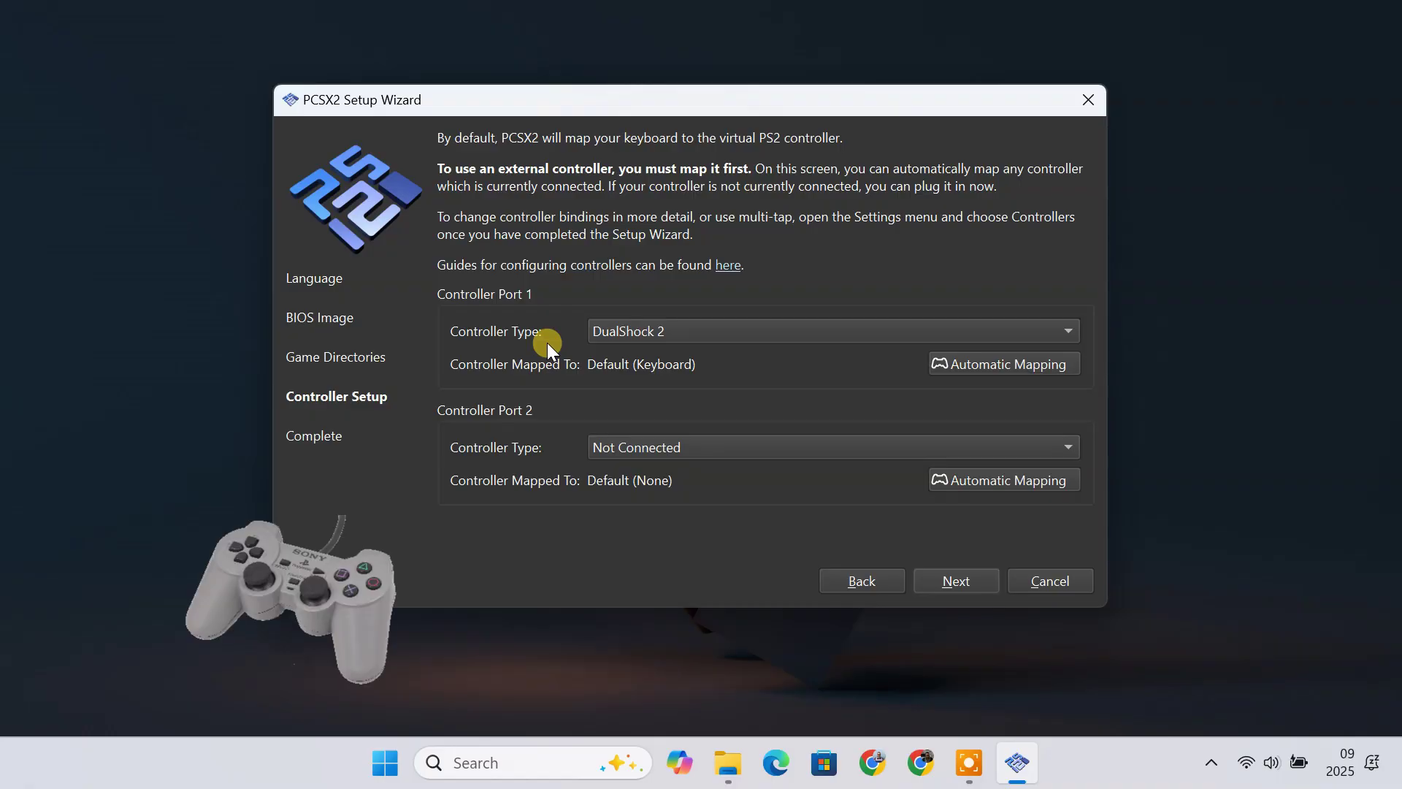
Keep DualShock 2 (Default Keyboard) on Port 1 and finish the setup wizard.
left_click(708, 337)
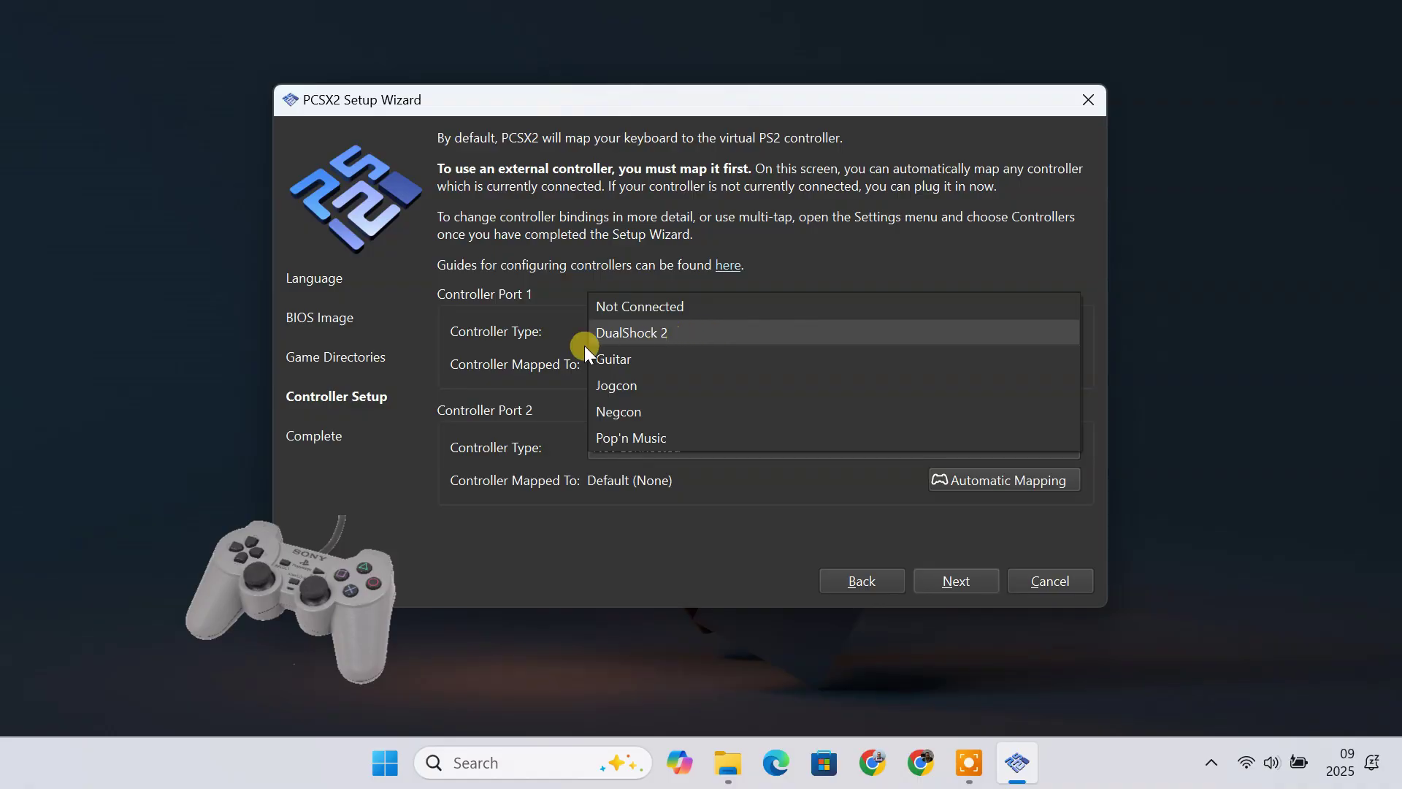
left_click(558, 344)
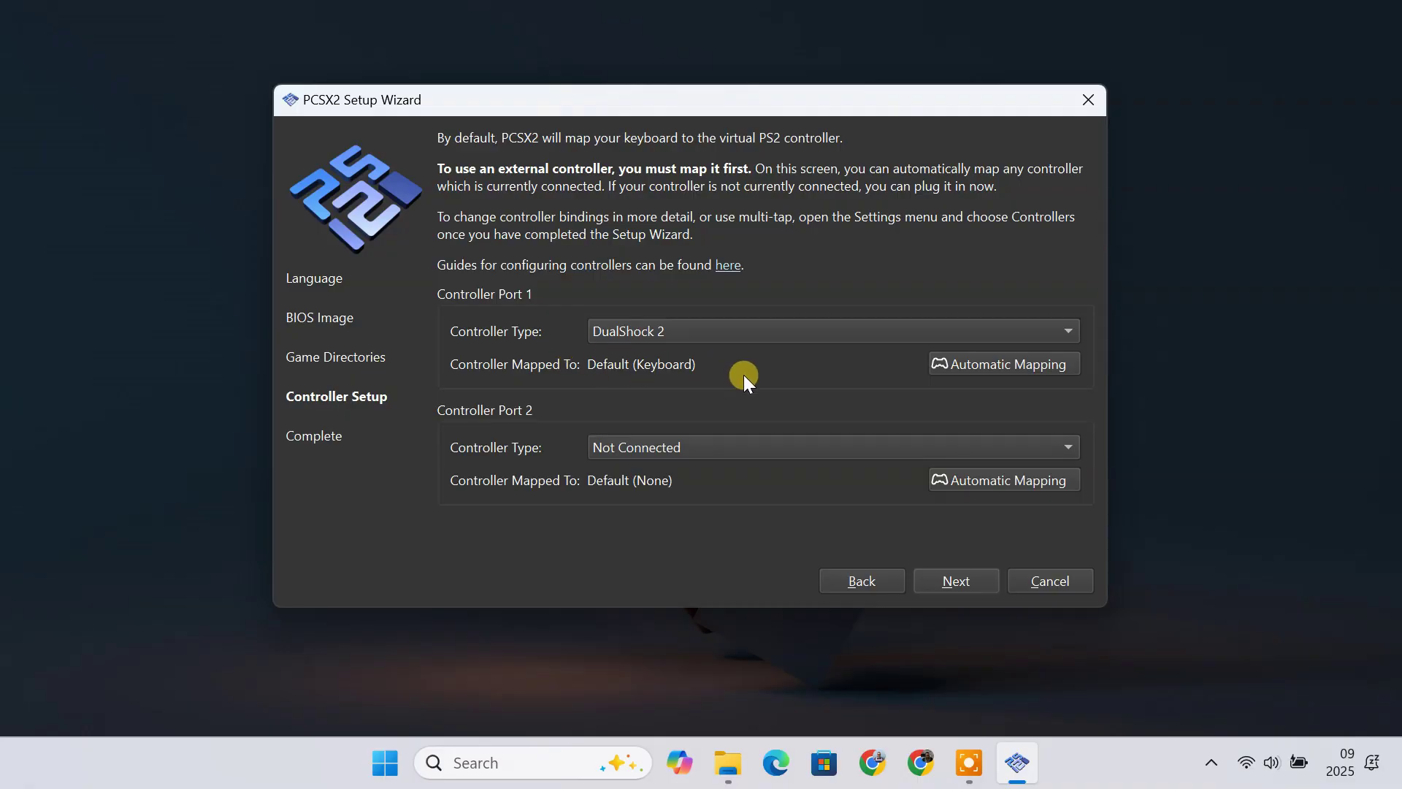
left_click(951, 579)
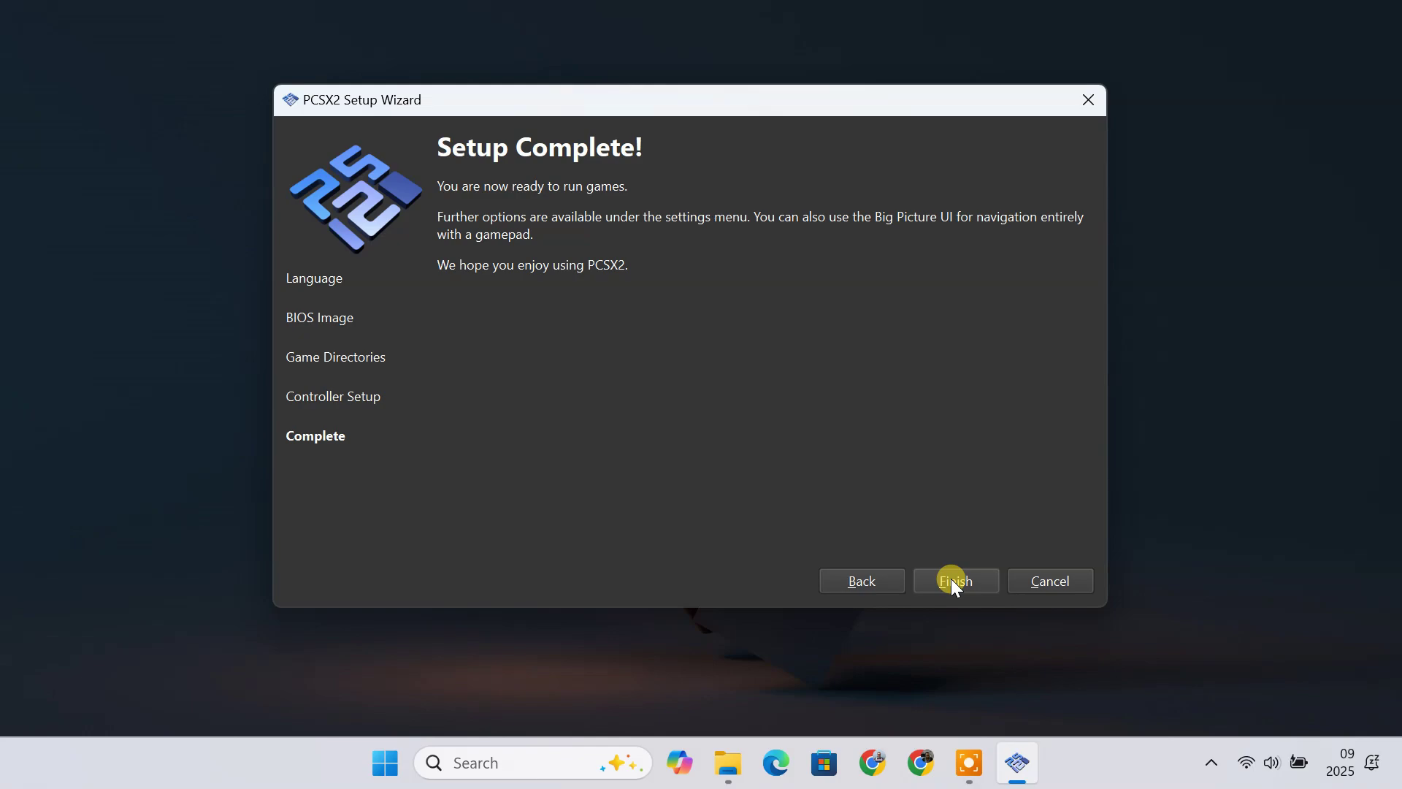
left_click(951, 578)
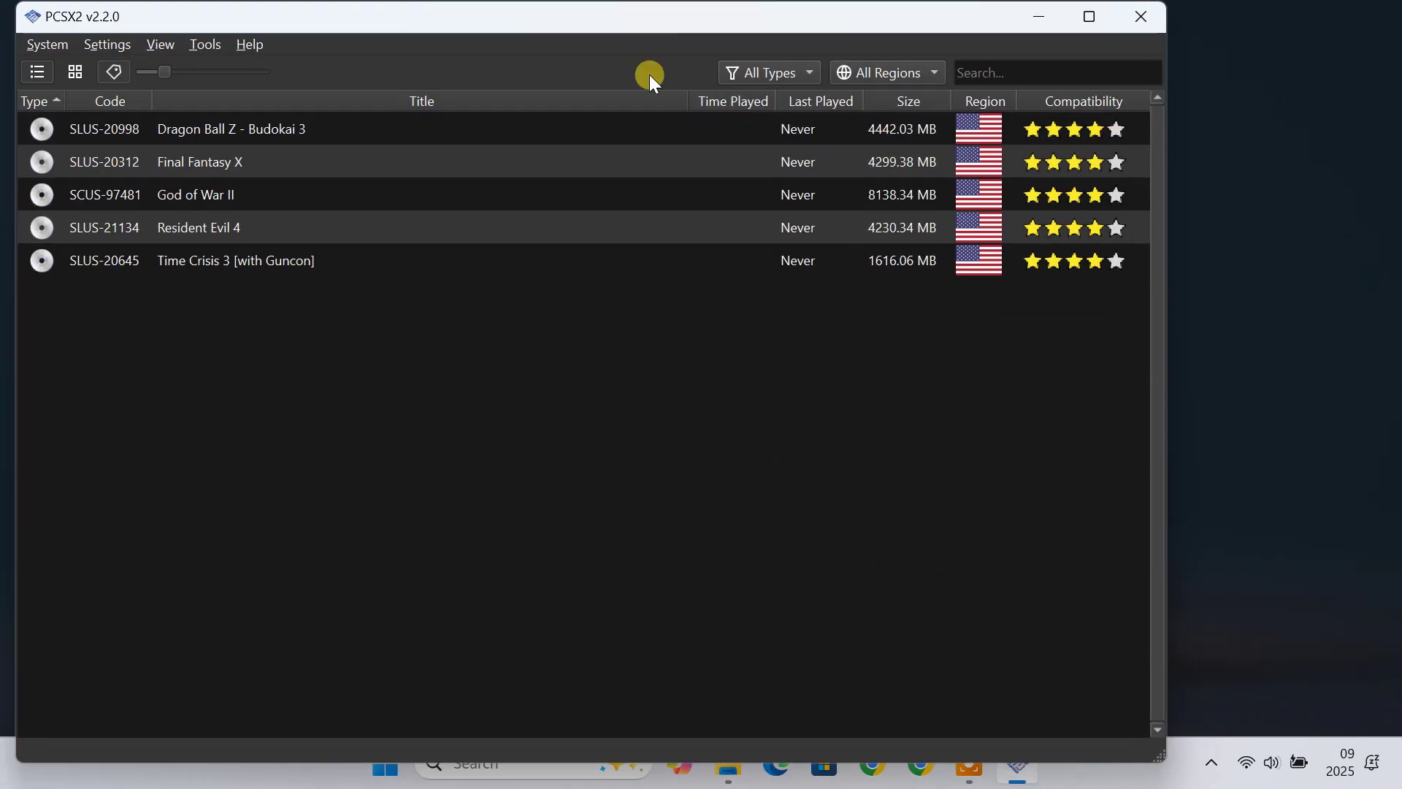
Maximize the PCSX2 game list window and open the Controllers settings.
left_click(1092, 13)
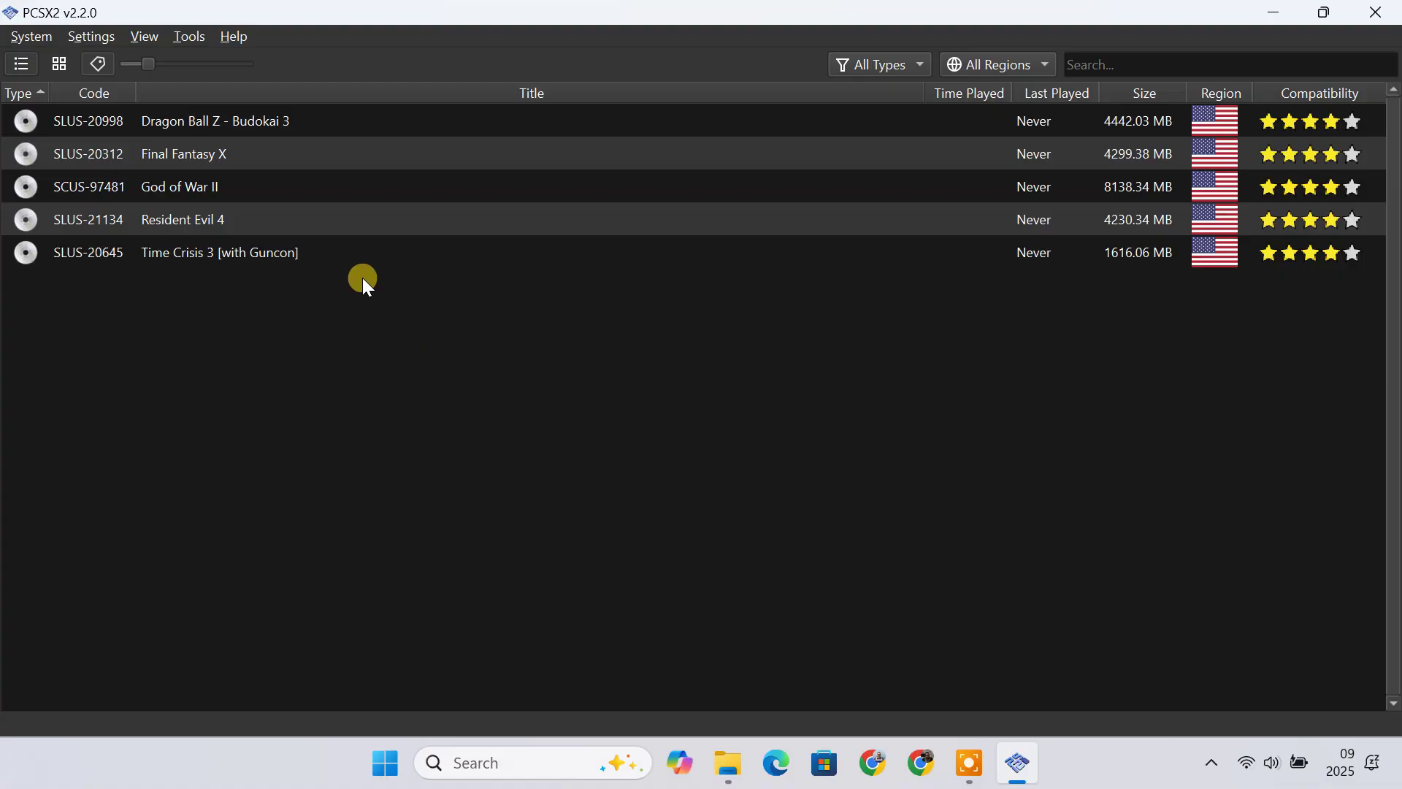
left_click(99, 37)
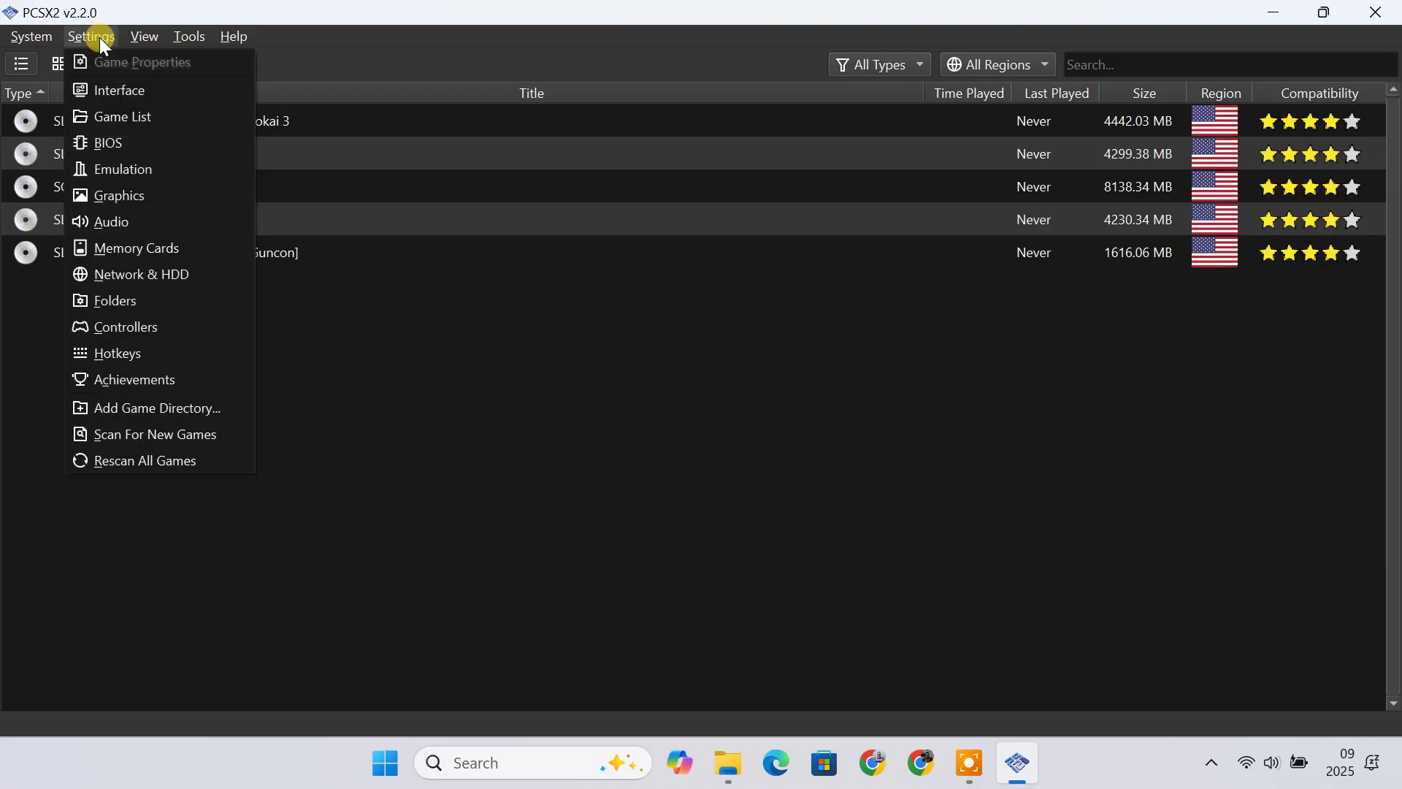
left_click(178, 325)
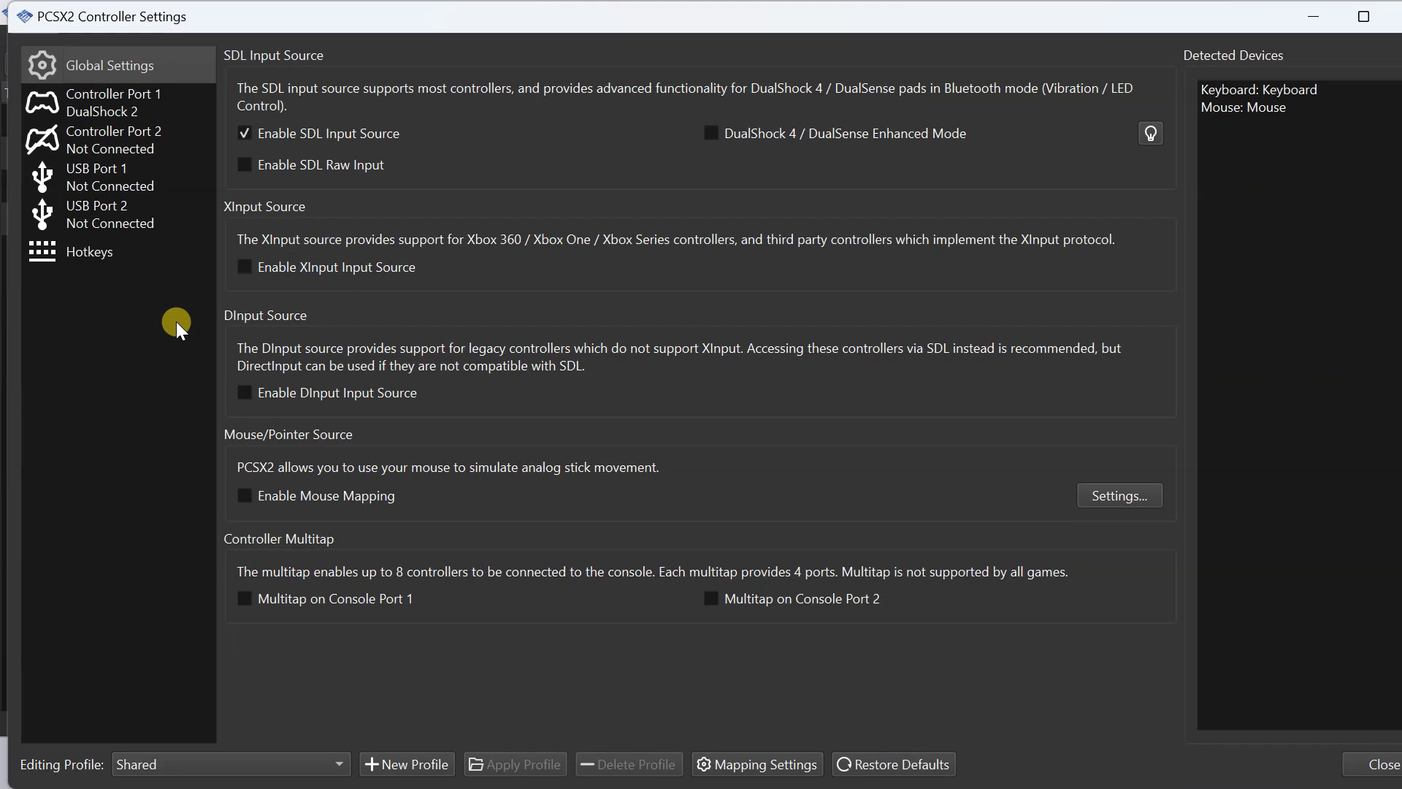
Show Controller Port 1 and keep DualShock 2 as its controller type.
left_click(141, 99)
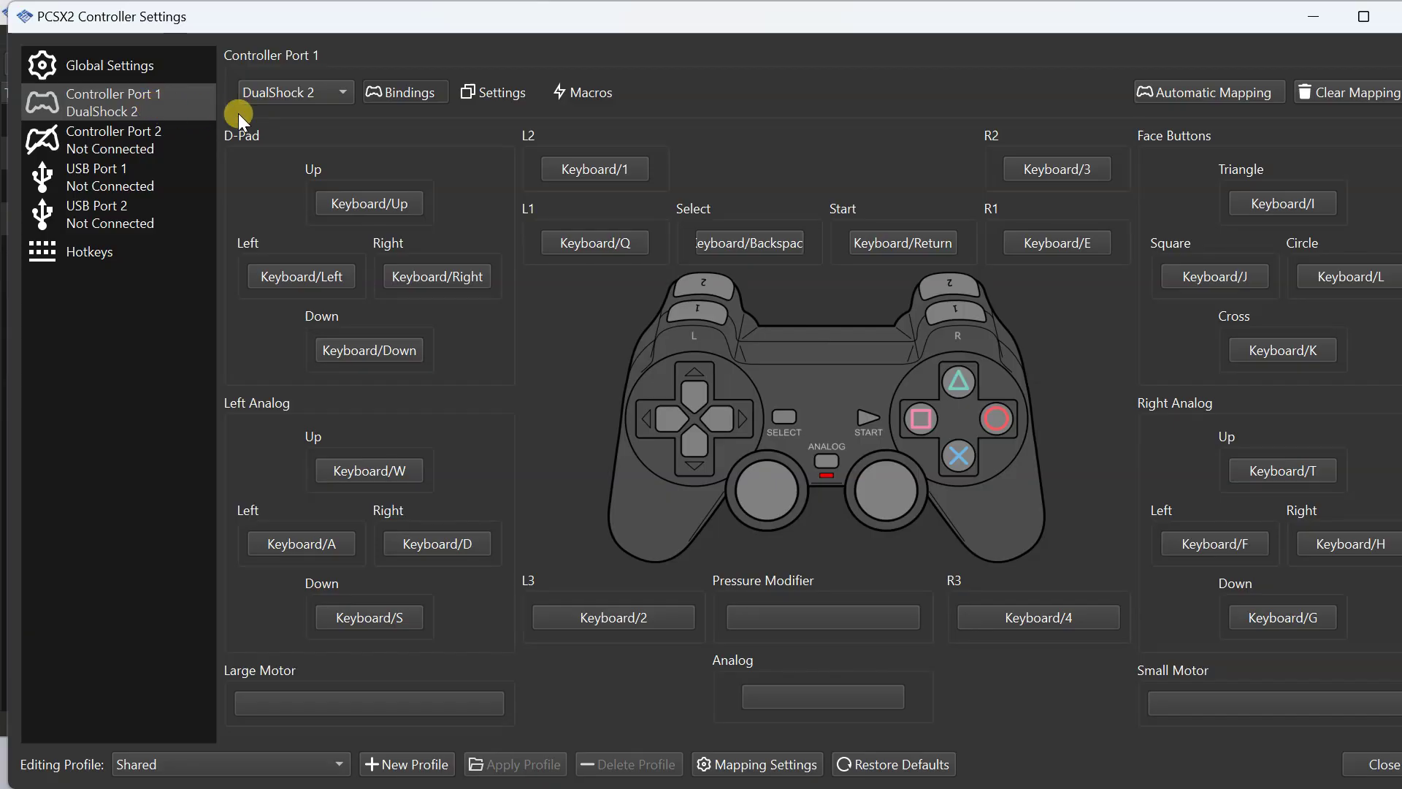
left_click(336, 98)
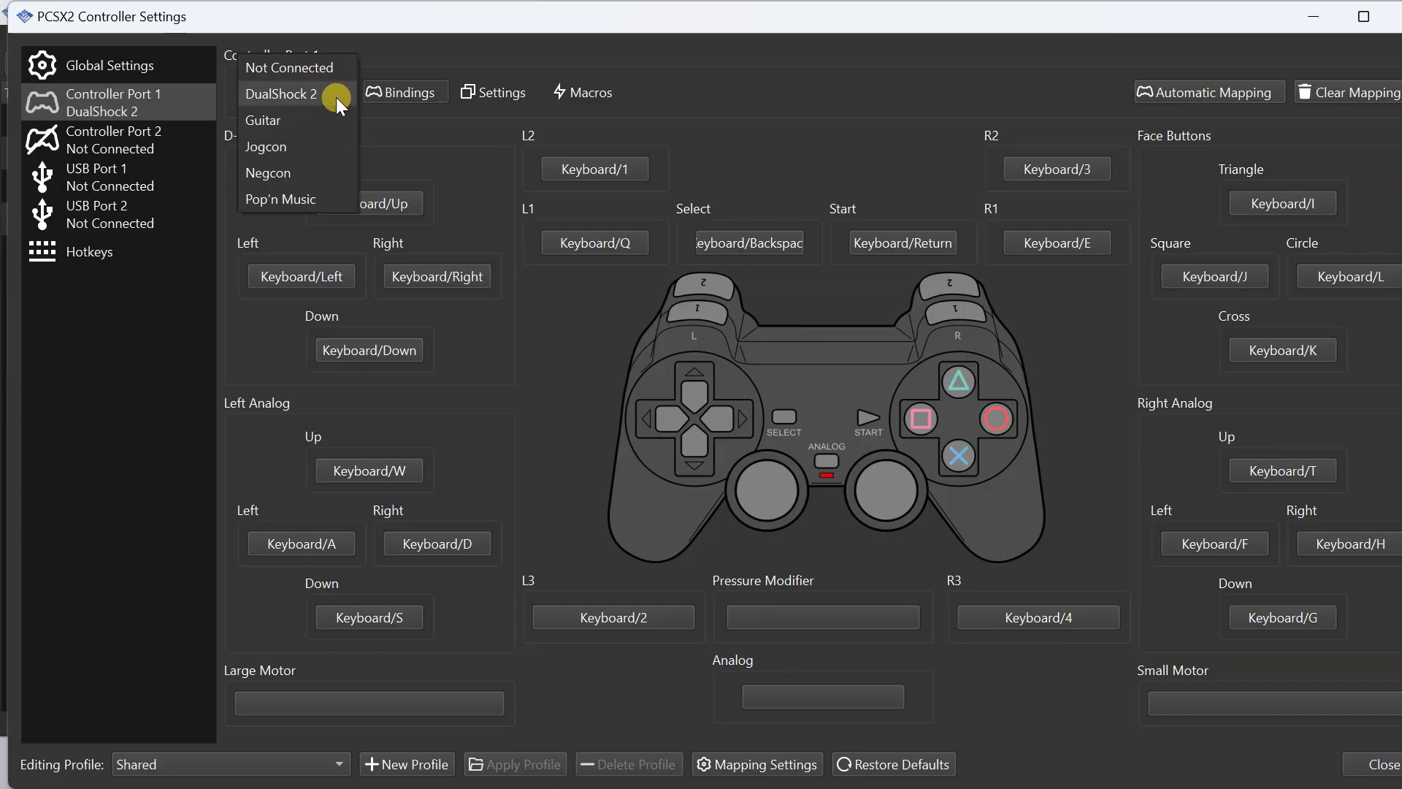
left_click(336, 98)
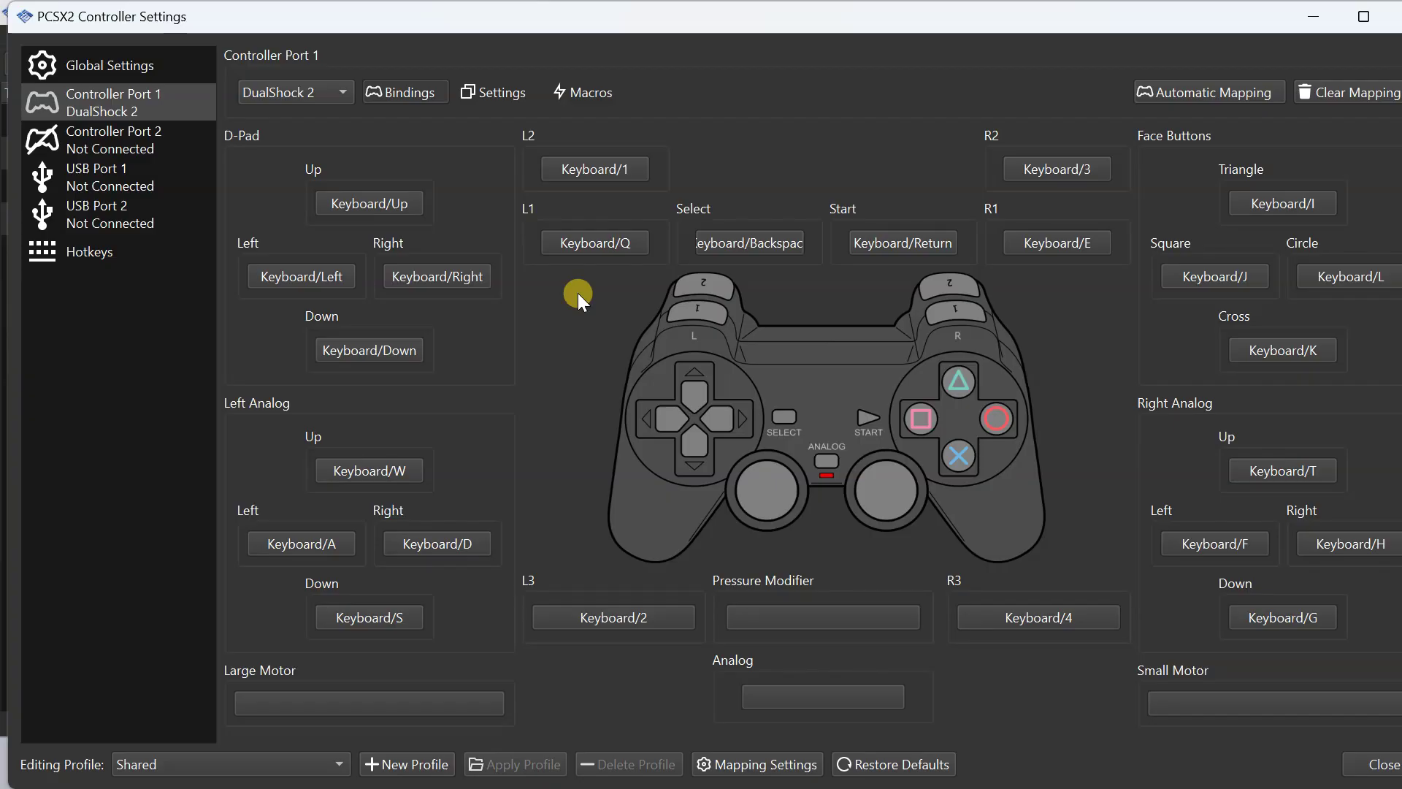
Rebind L1 to Q, R1 to E and Triangle to I on the keyboard.
left_click(617, 244)
key("q")
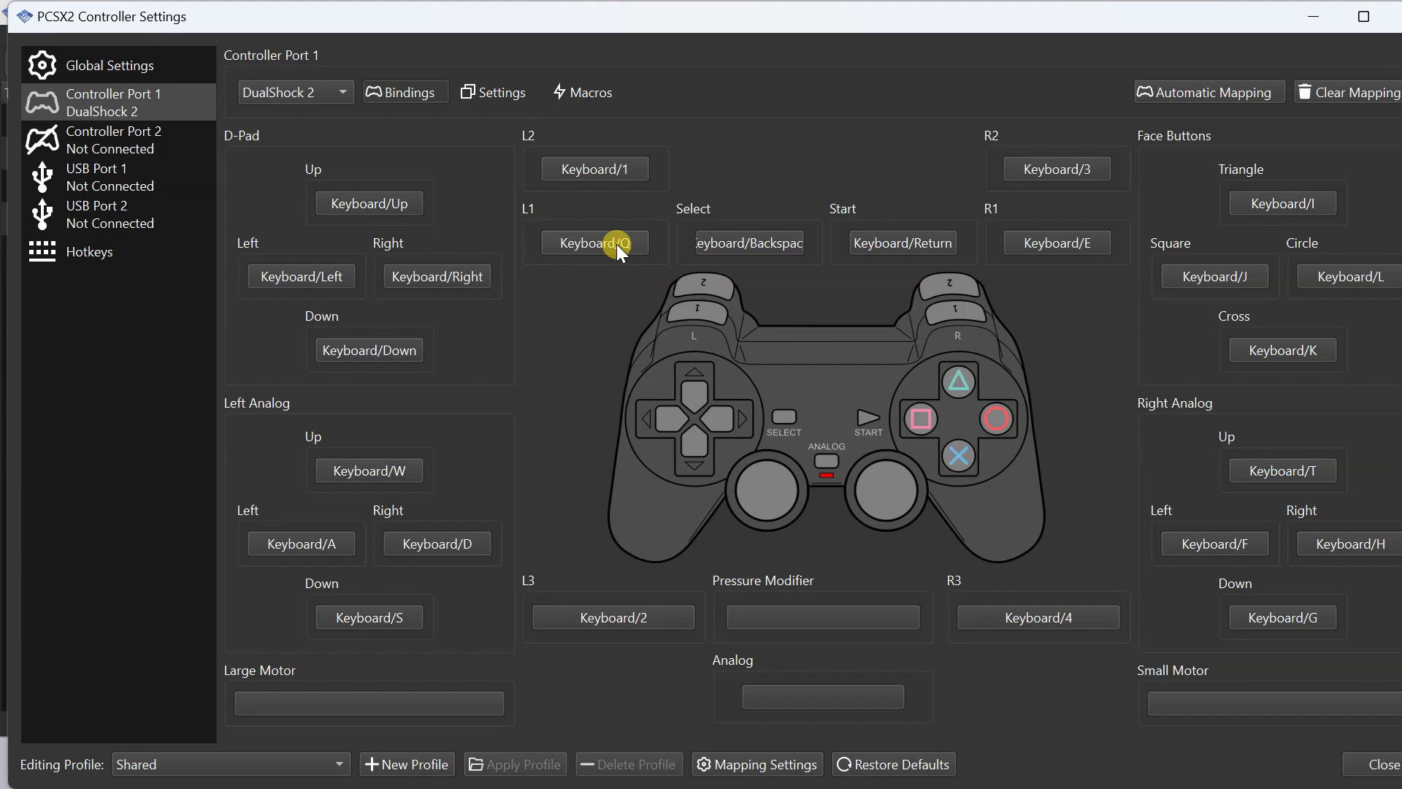
left_click(1052, 245)
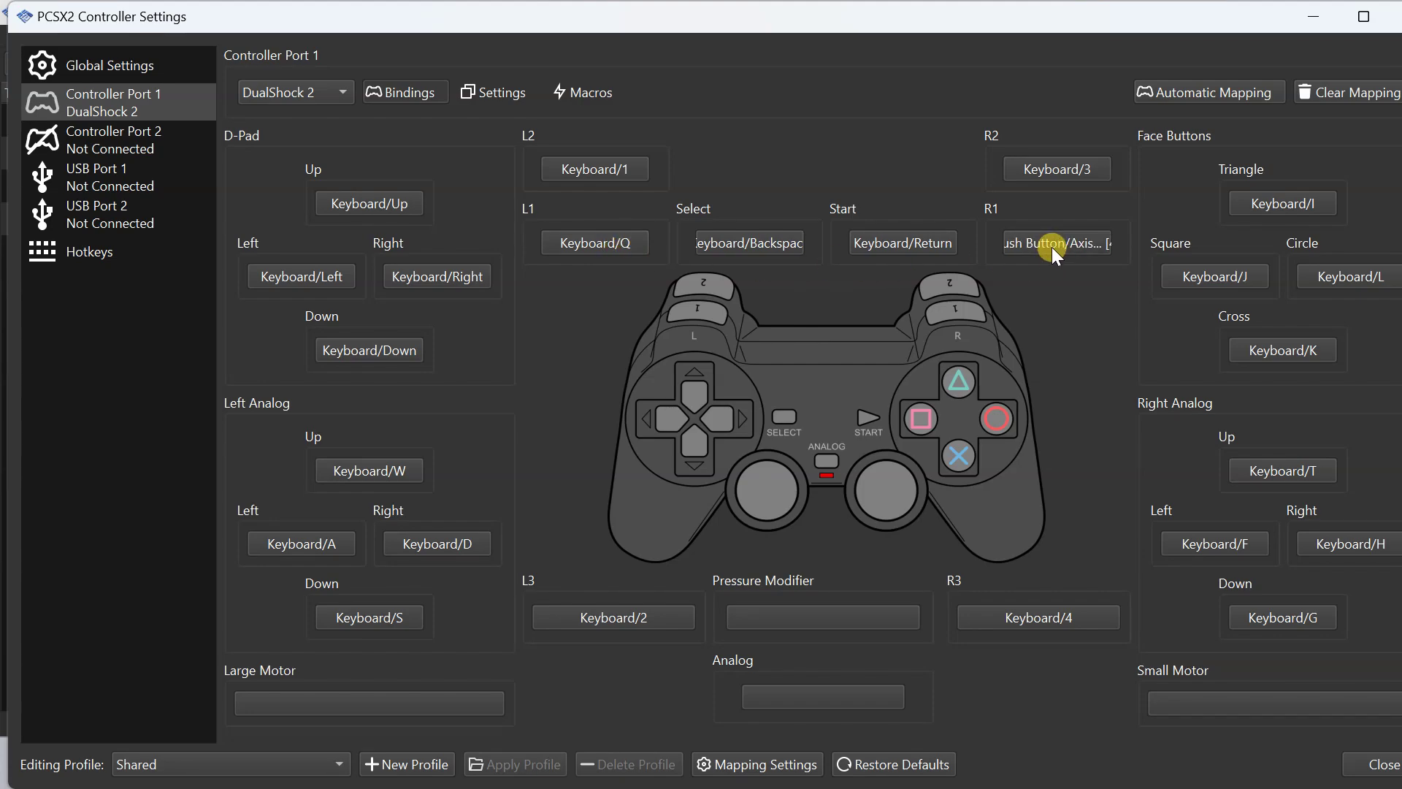
key("e")
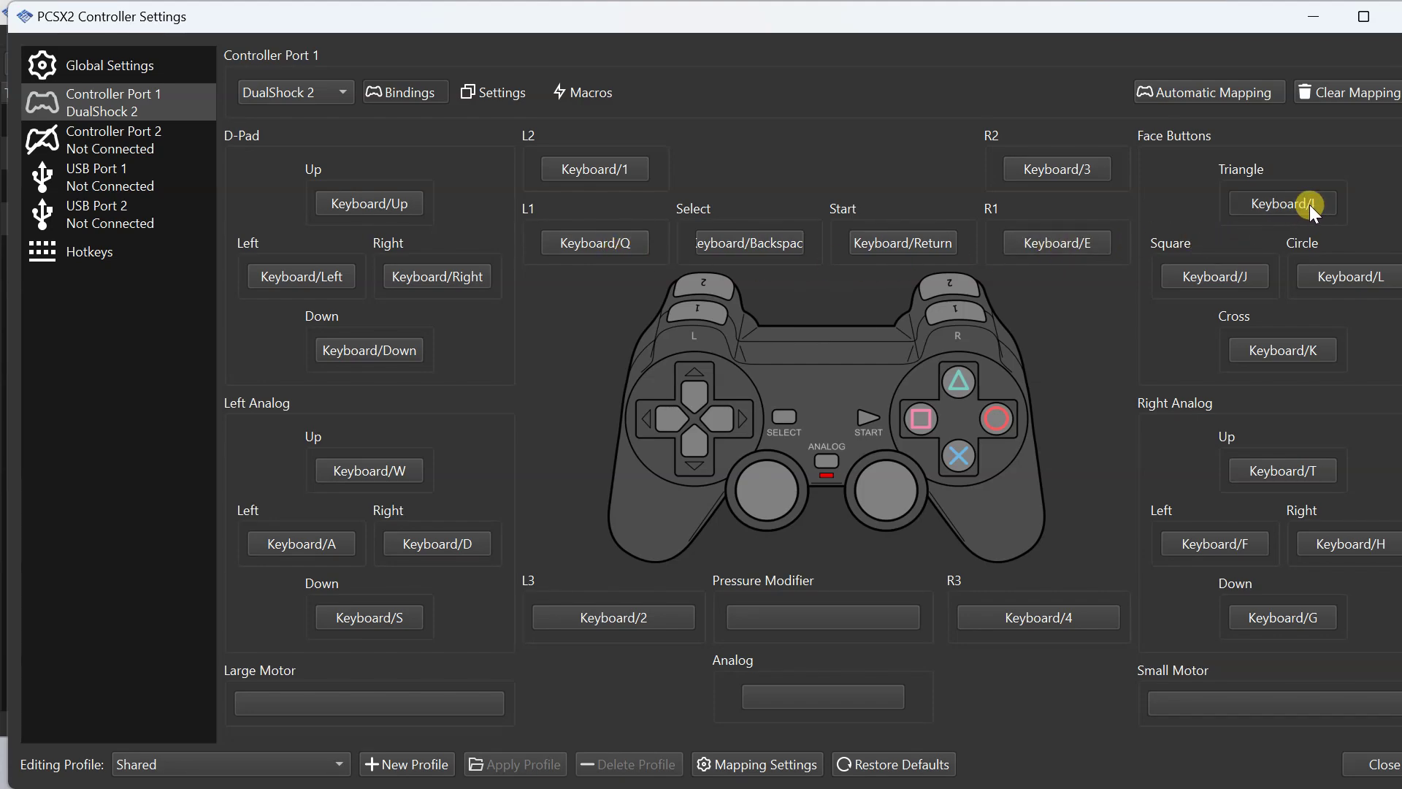
left_click(1283, 204)
key("i")
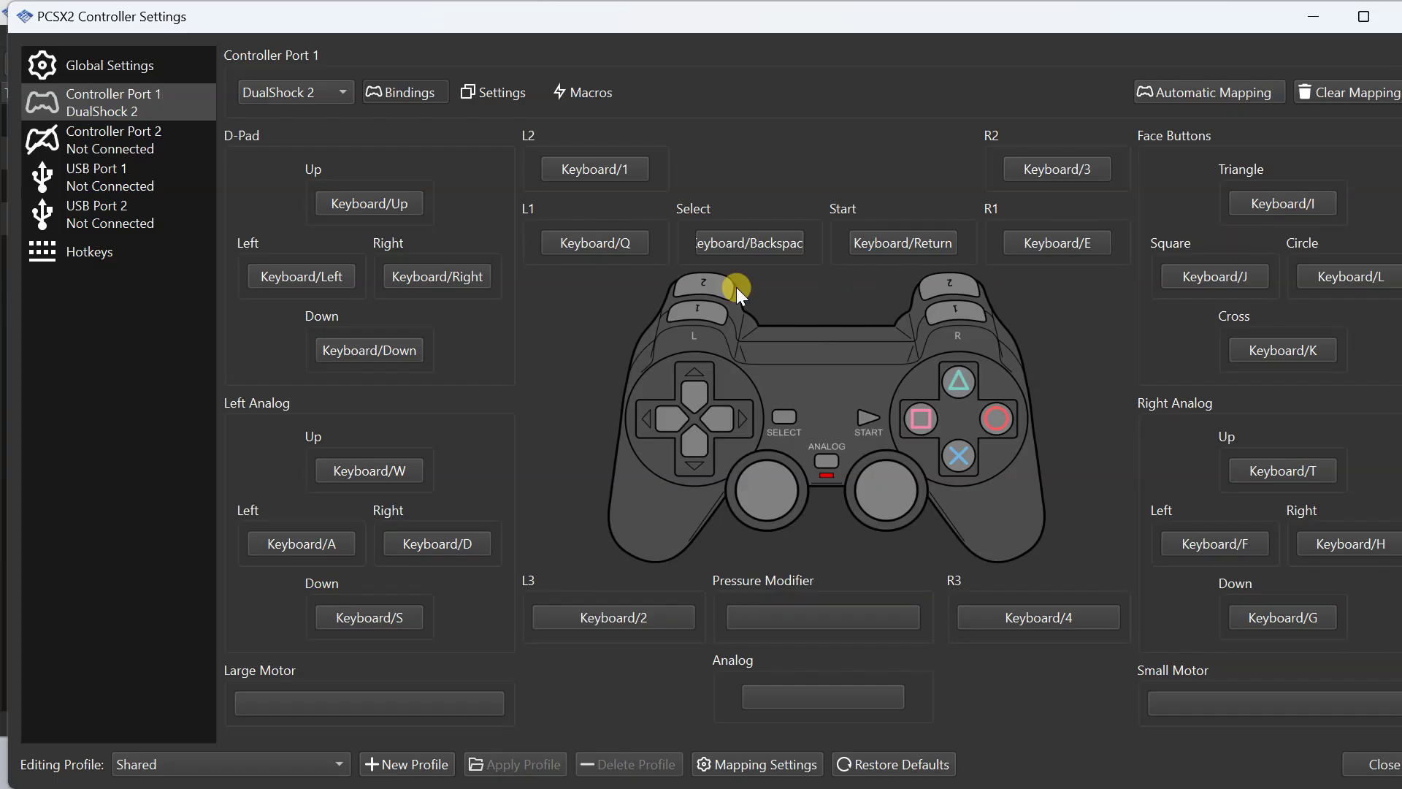
Check the Port 2 controller settings, then close Controller Settings.
left_click(141, 149)
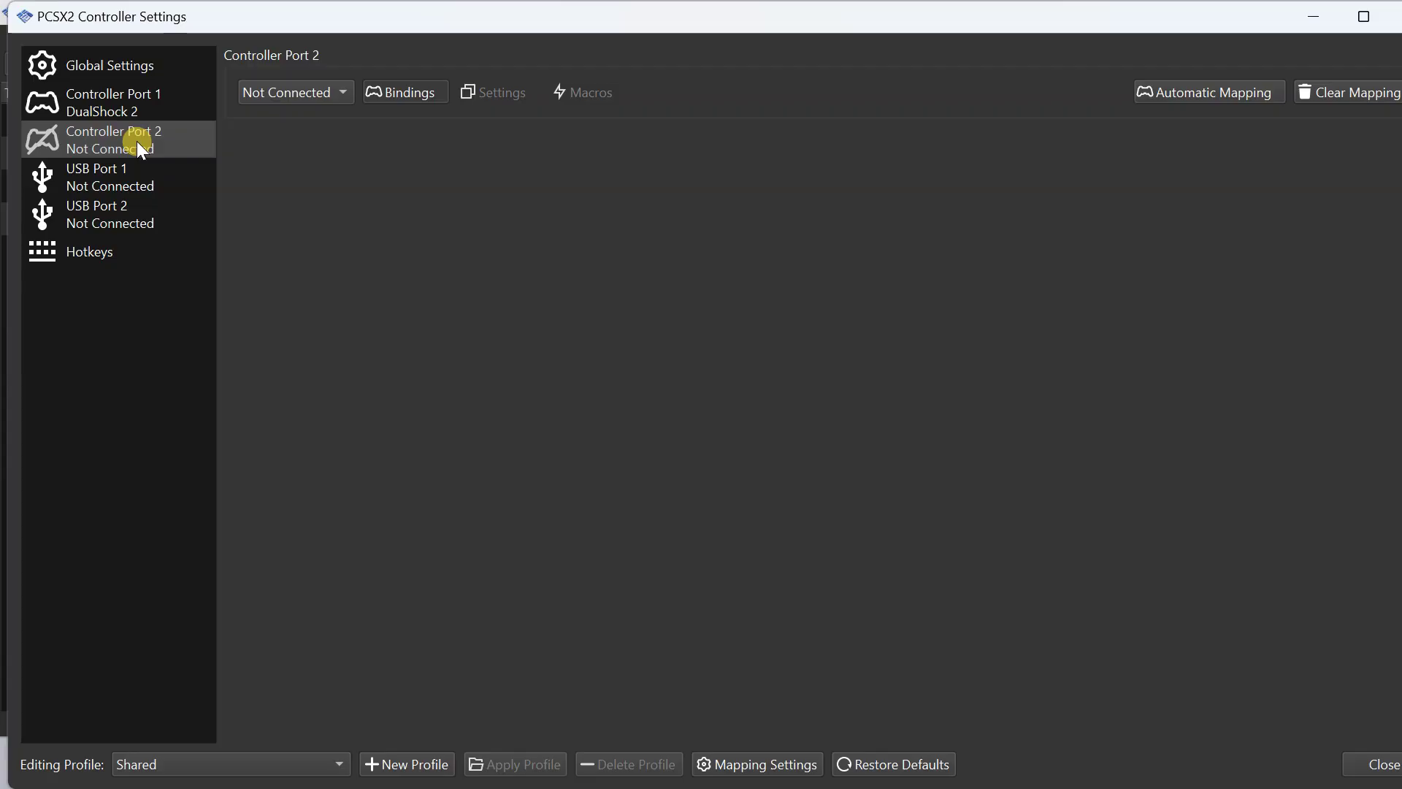
left_click_drag(1250, 20, 1168, 28)
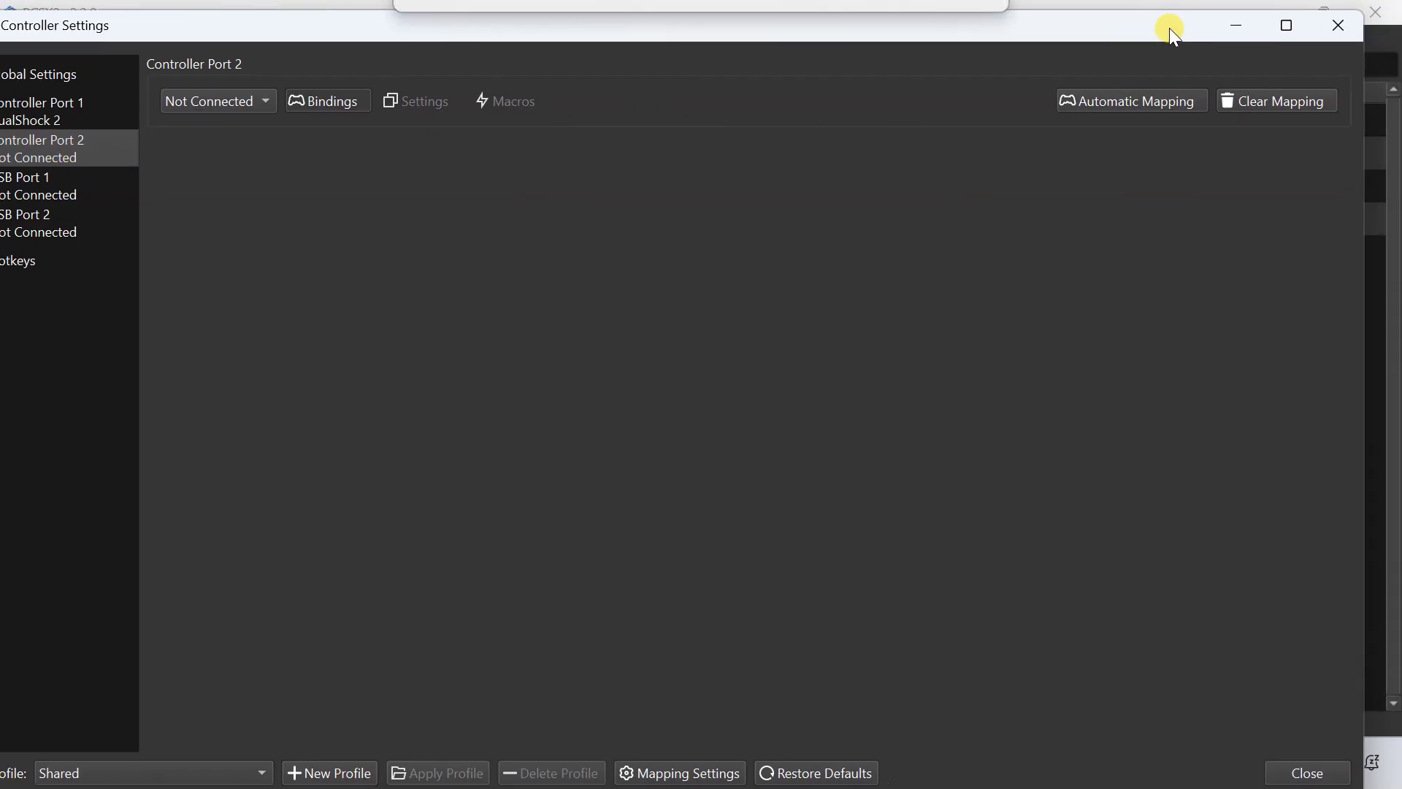
left_click(1333, 28)
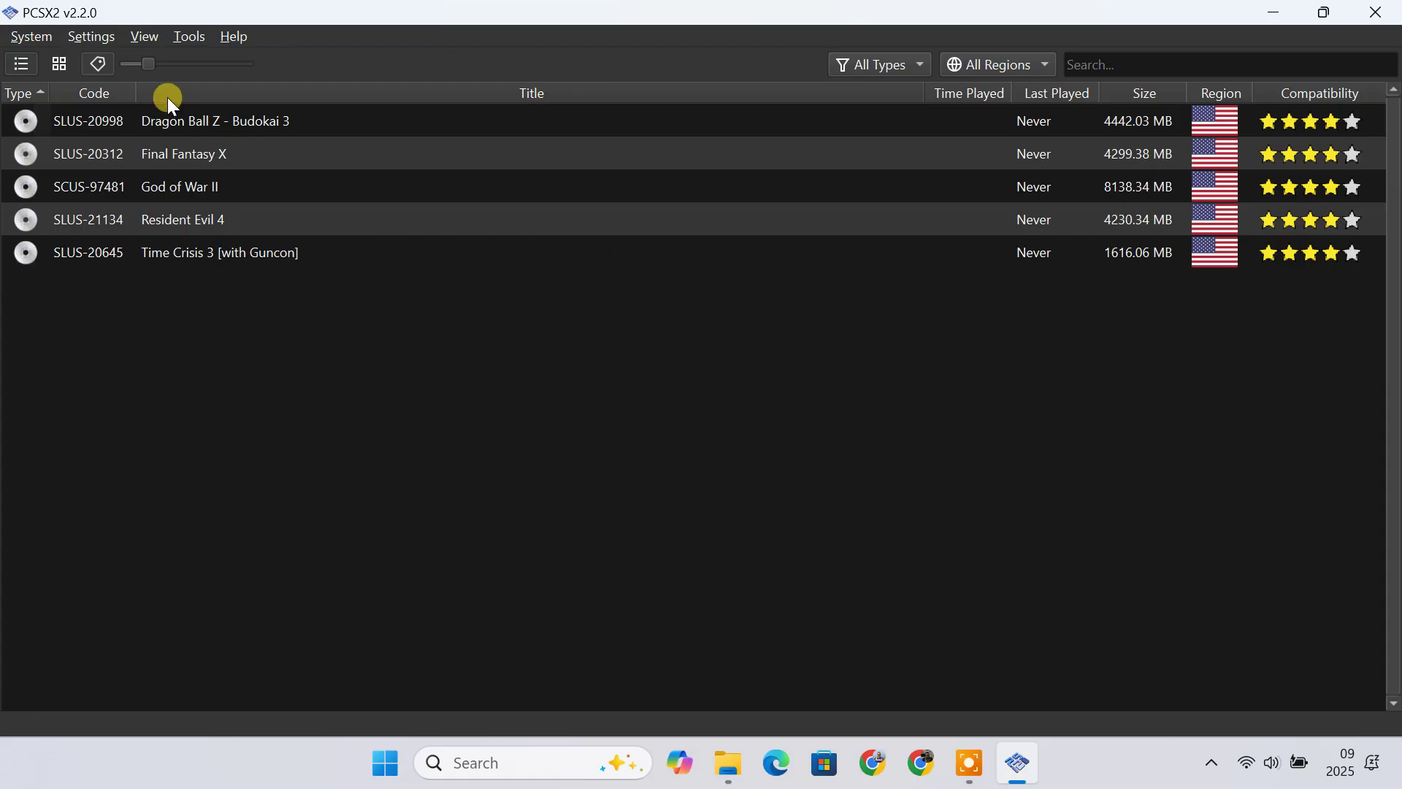
Switch the Graphics renderer to Vulkan.
left_click(107, 42)
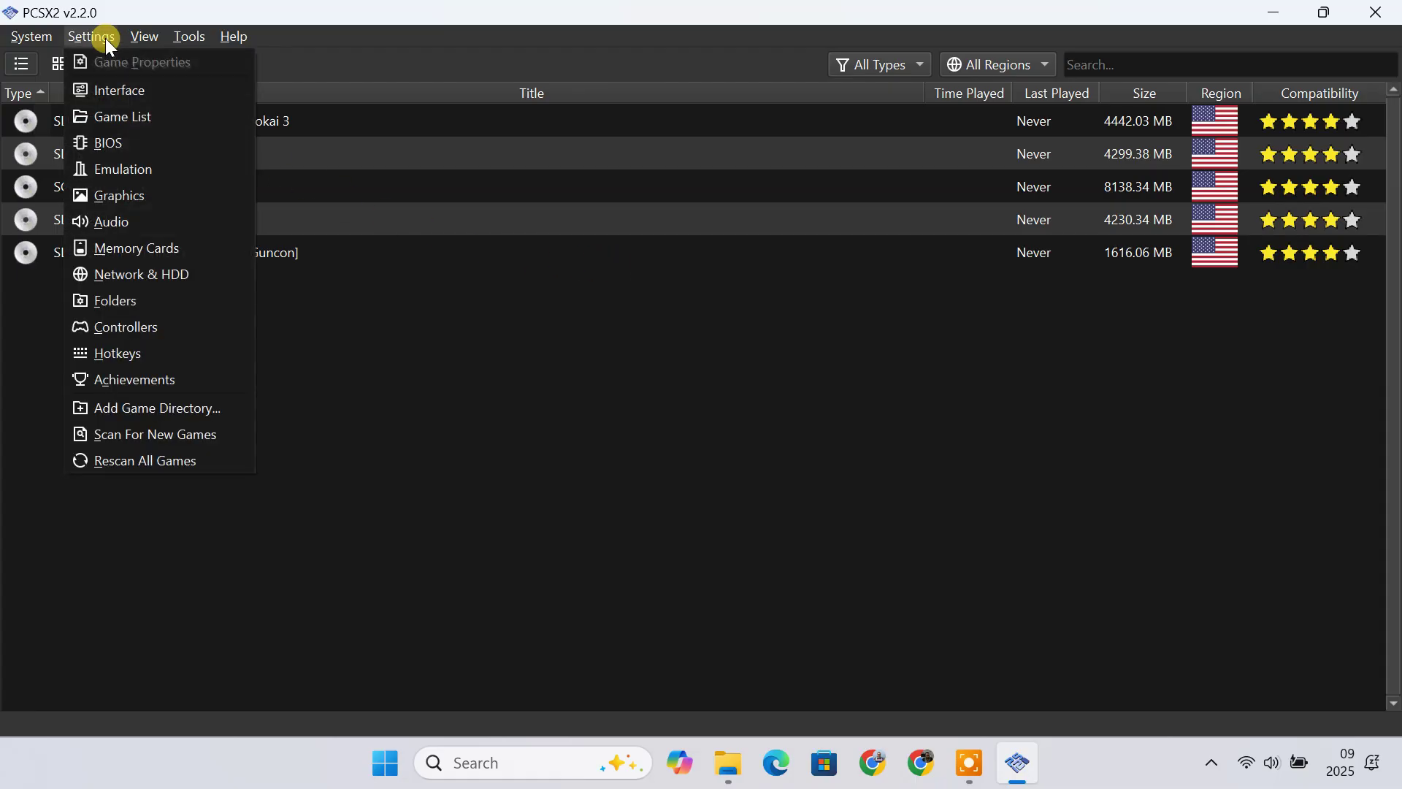
left_click(165, 195)
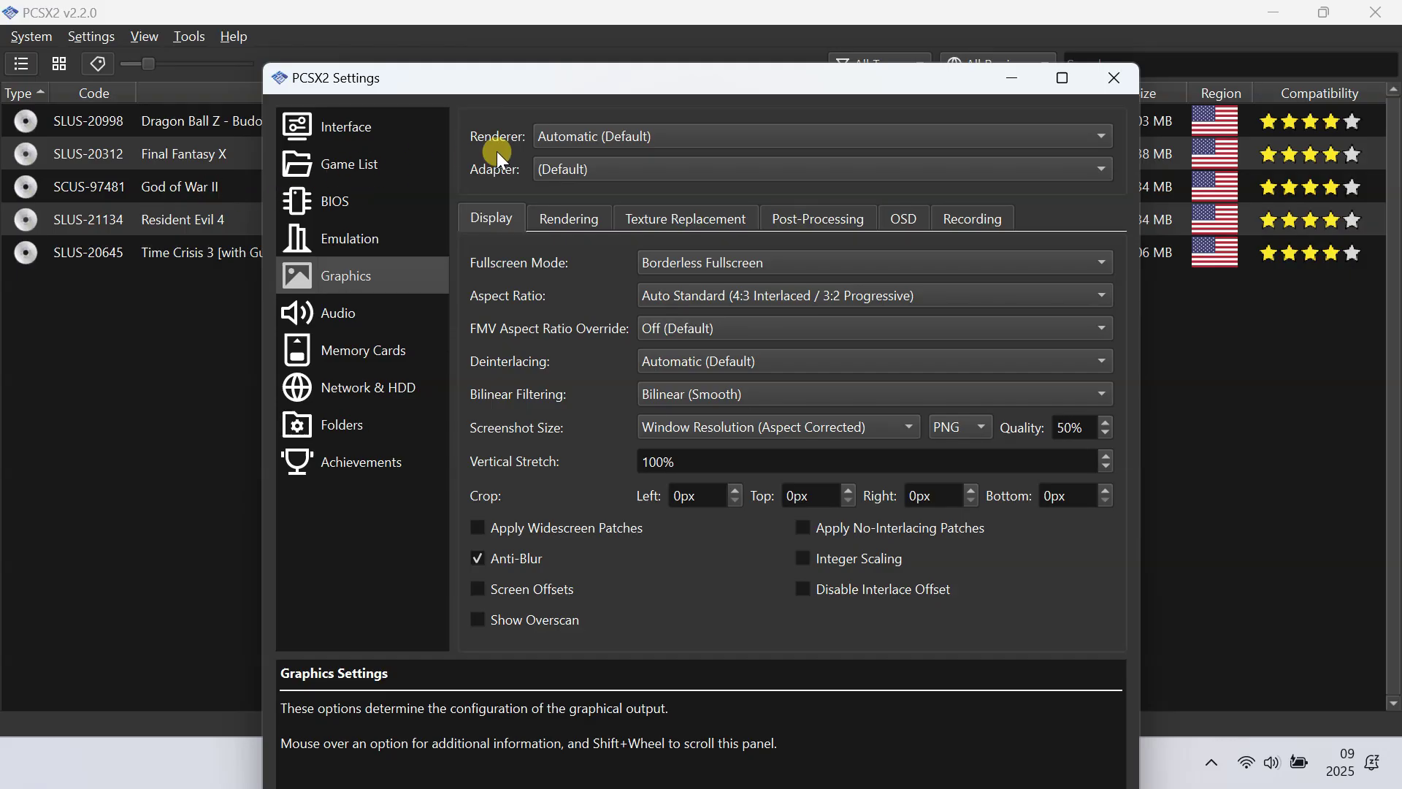
left_click(656, 138)
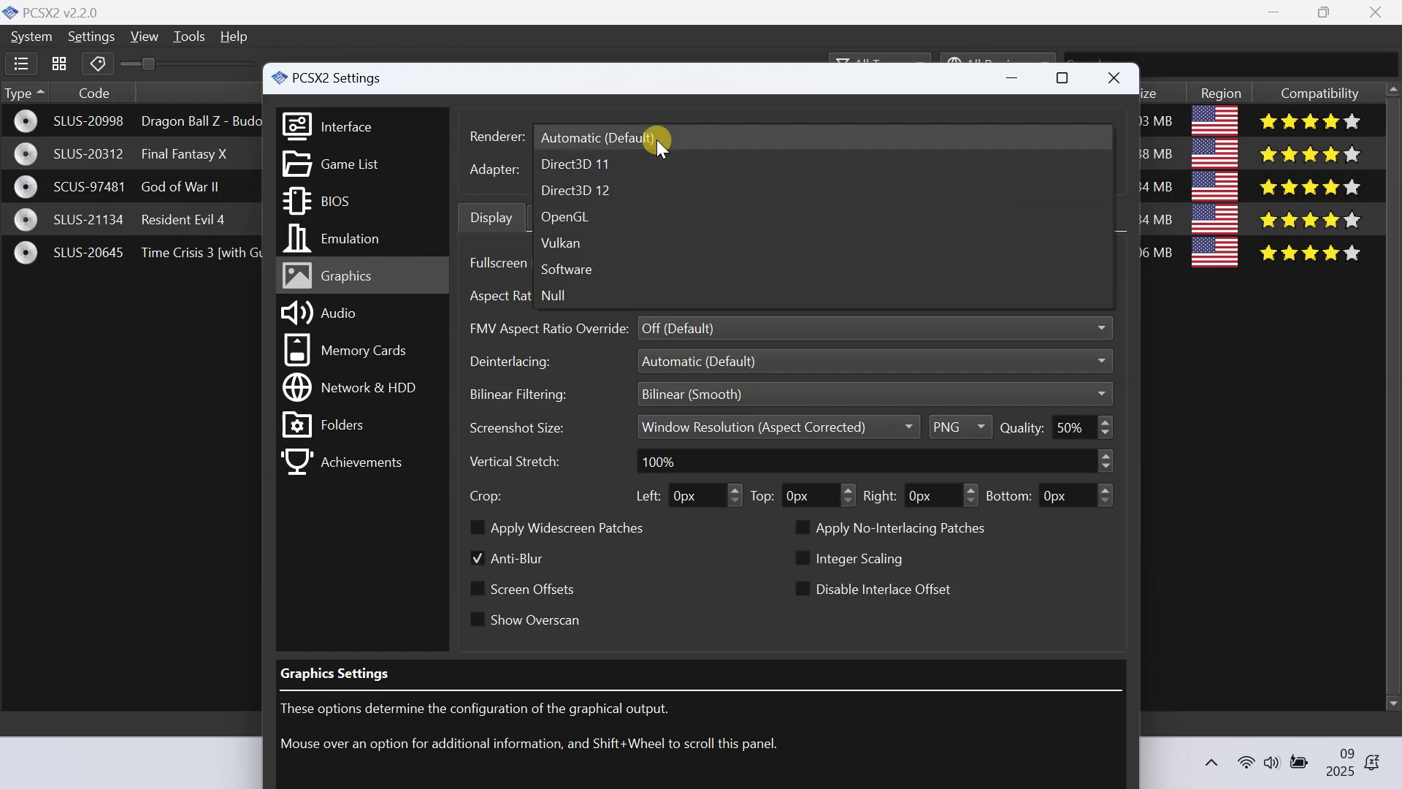
left_click(602, 243)
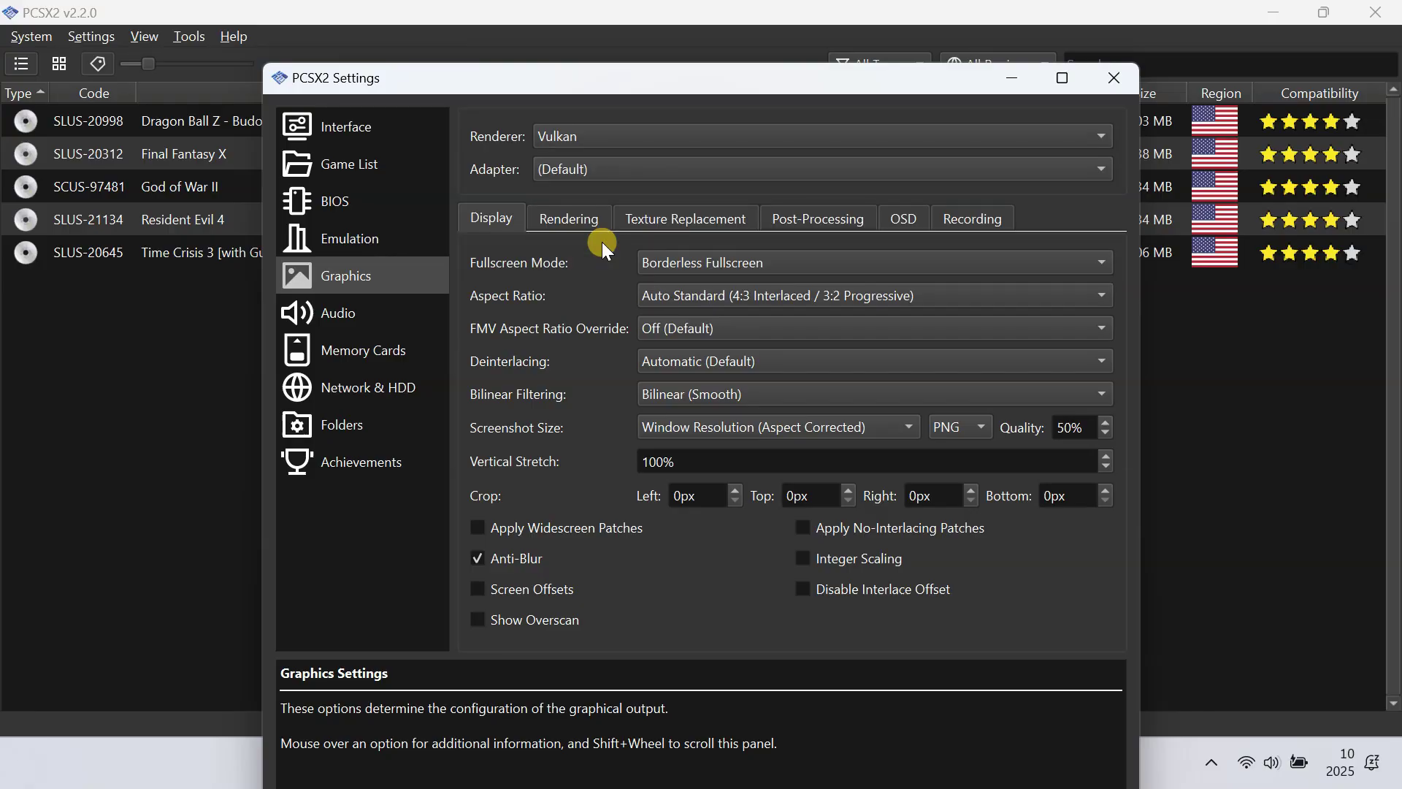
Use the NVIDIA GeForce GTX 1650 adapter with a Widescreen (16:9) aspect ratio.
left_click(593, 168)
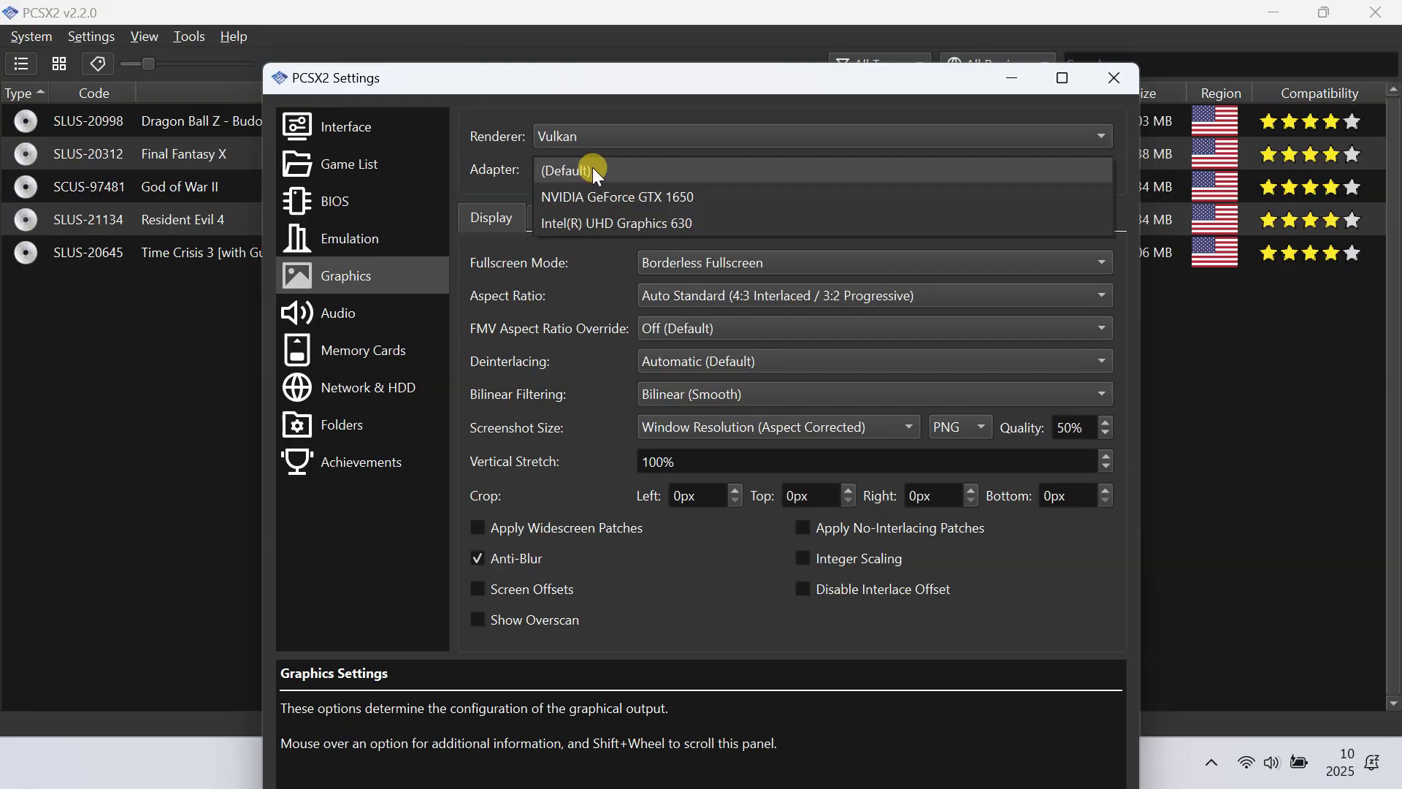
left_click(635, 197)
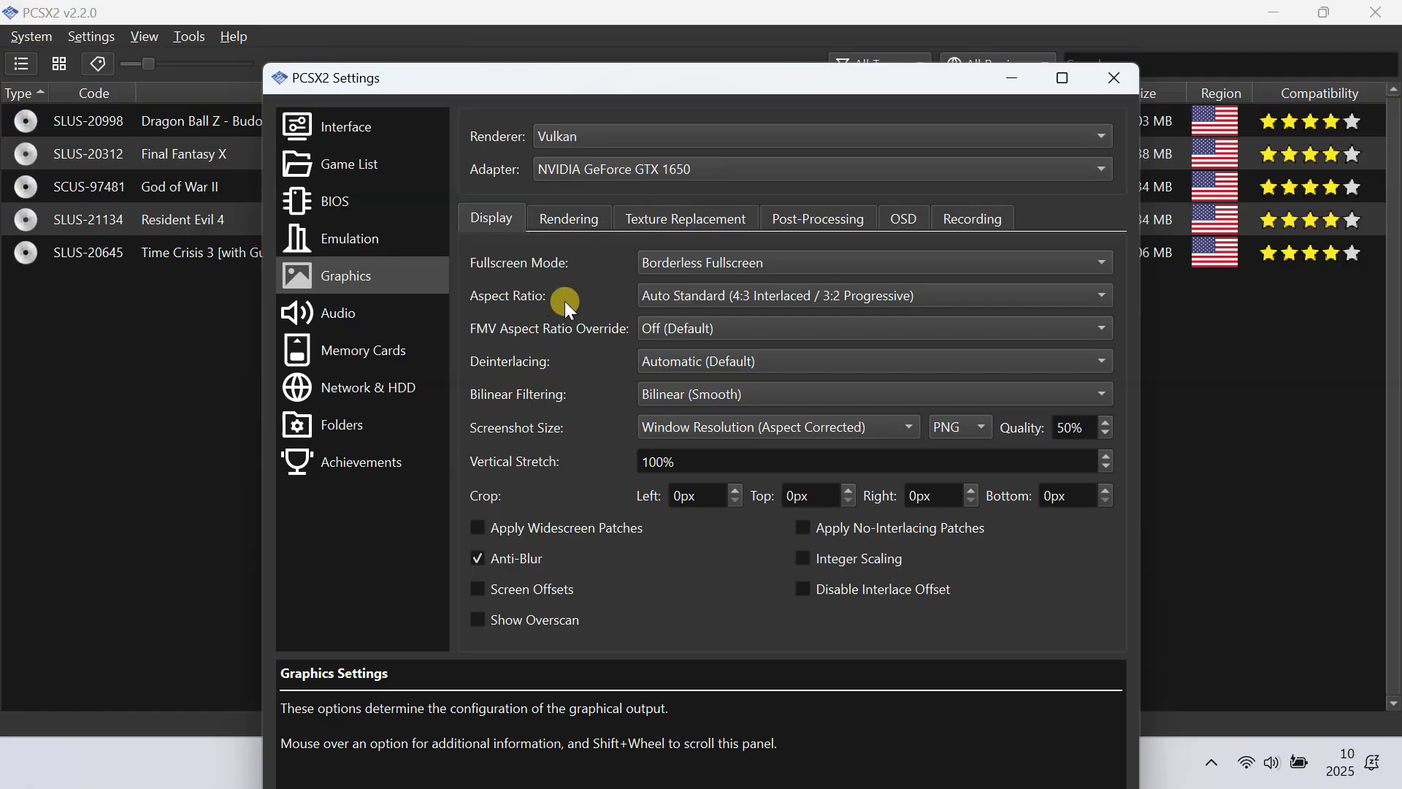
left_click(752, 300)
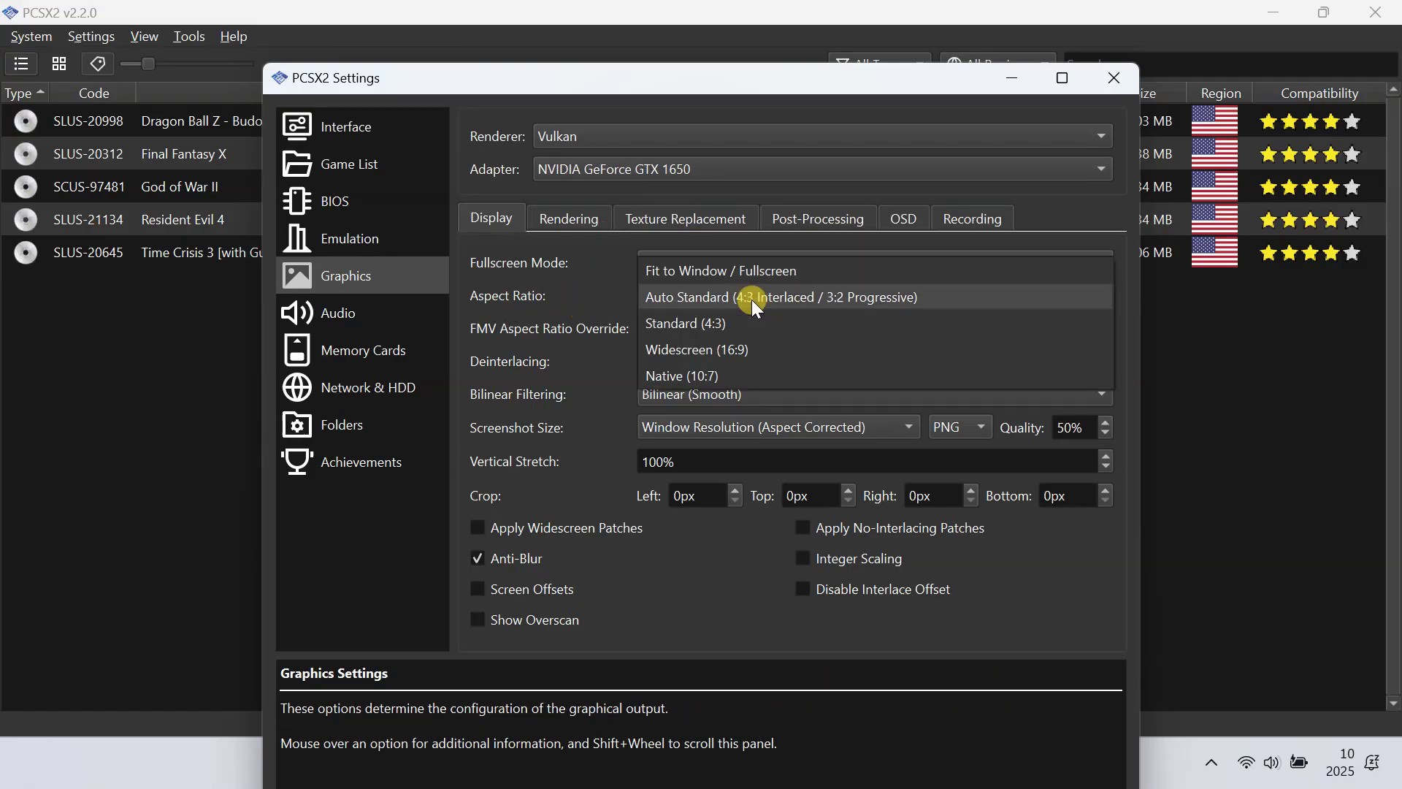
left_click(758, 352)
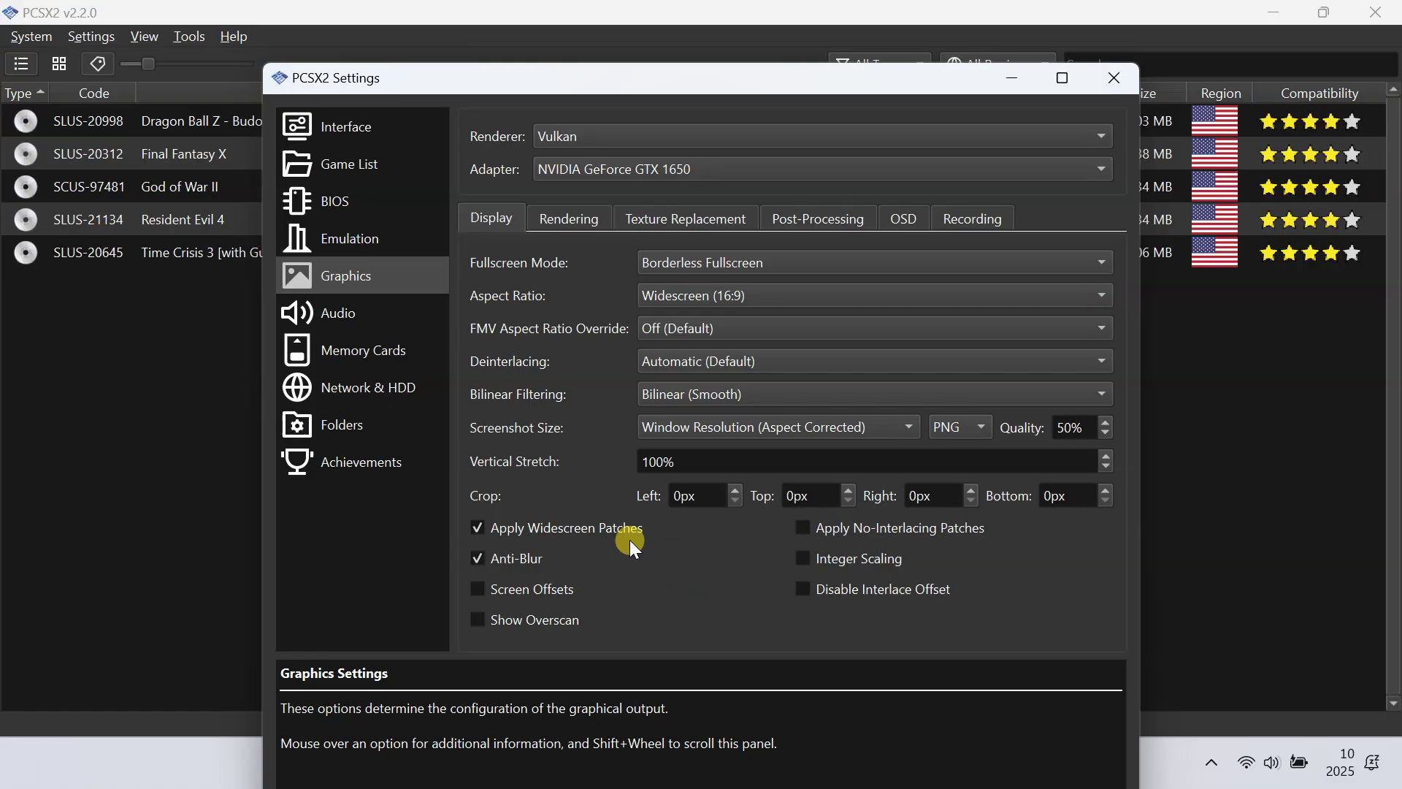
Set Rendering to 3x Native (~1080px/FHD) resolution and 2x anisotropic filtering, then close Settings.
left_click(596, 225)
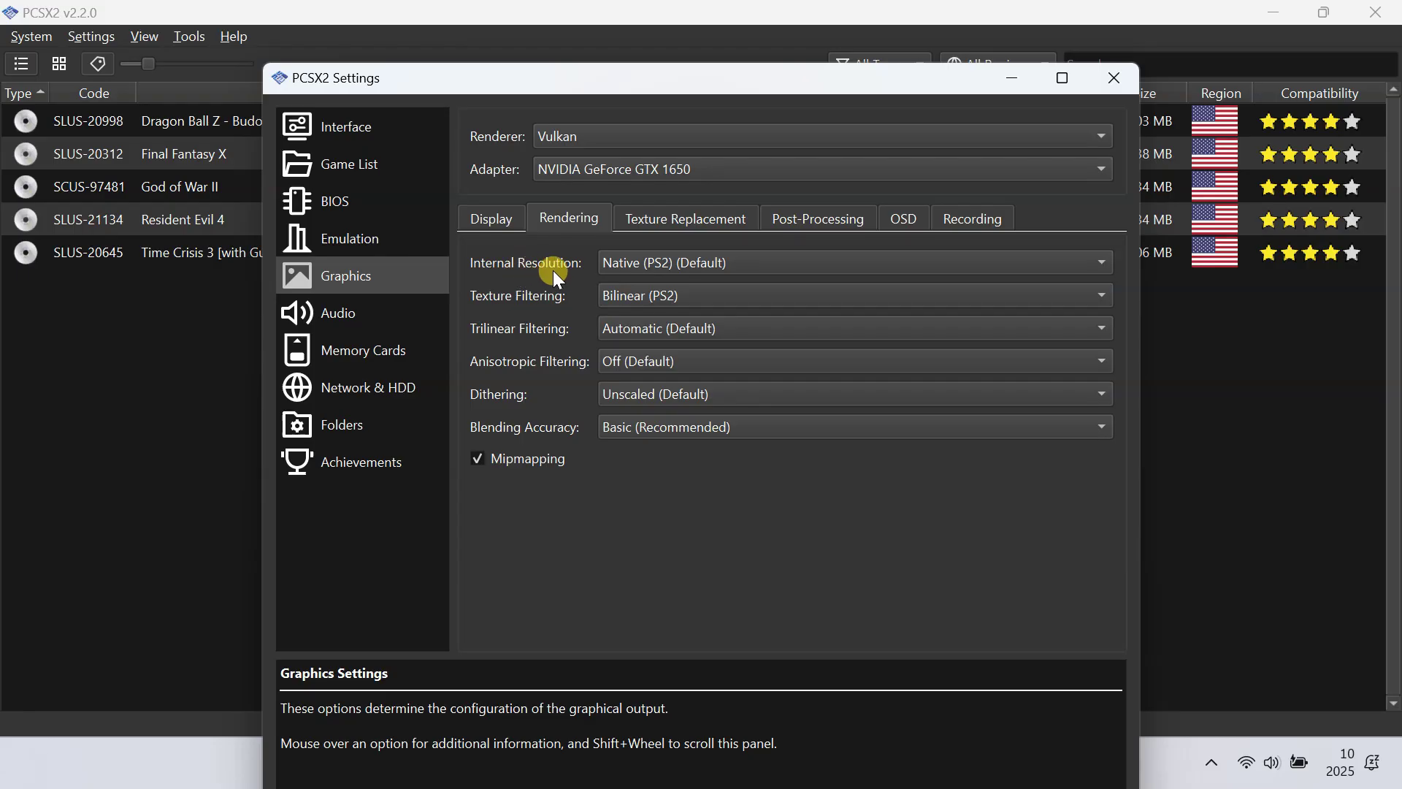
left_click(720, 264)
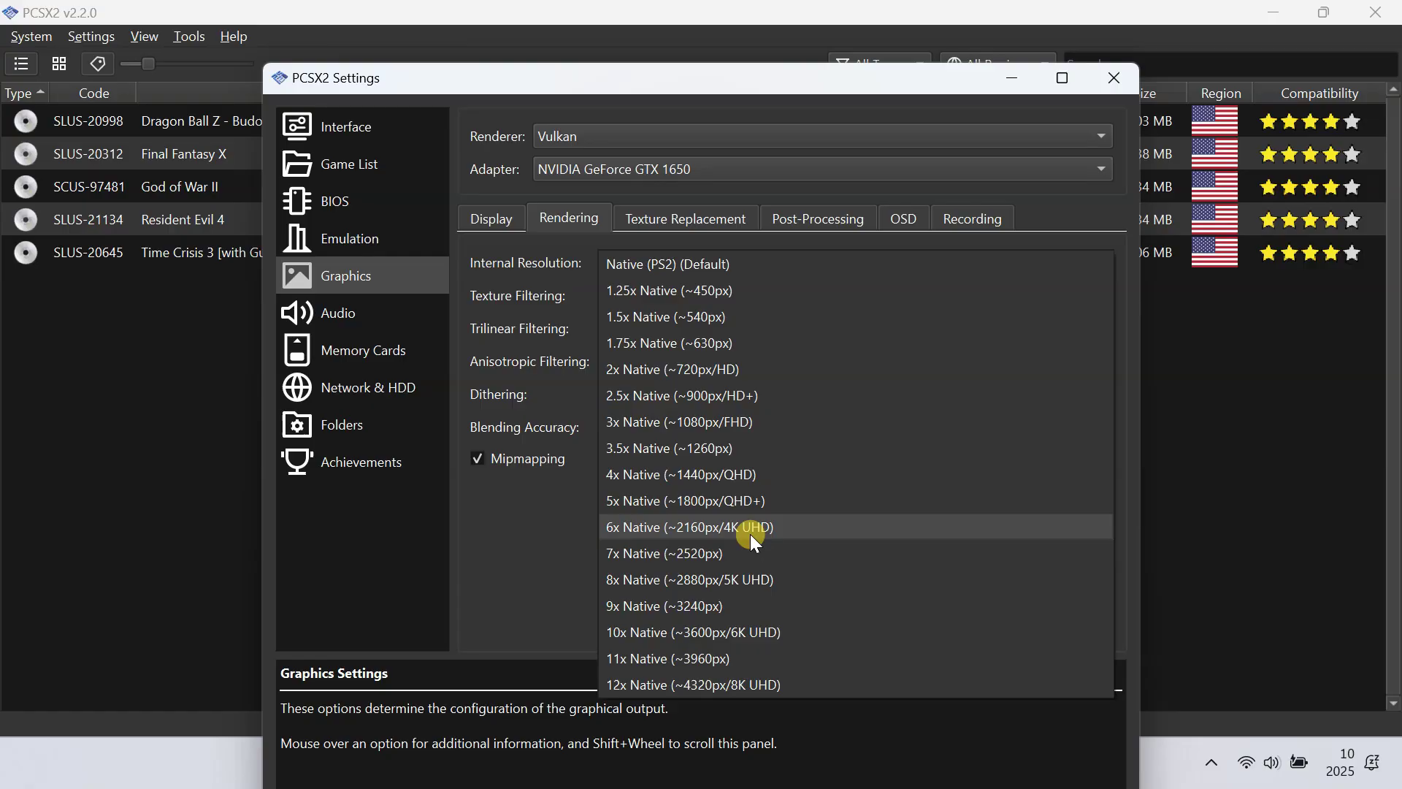
left_click(742, 423)
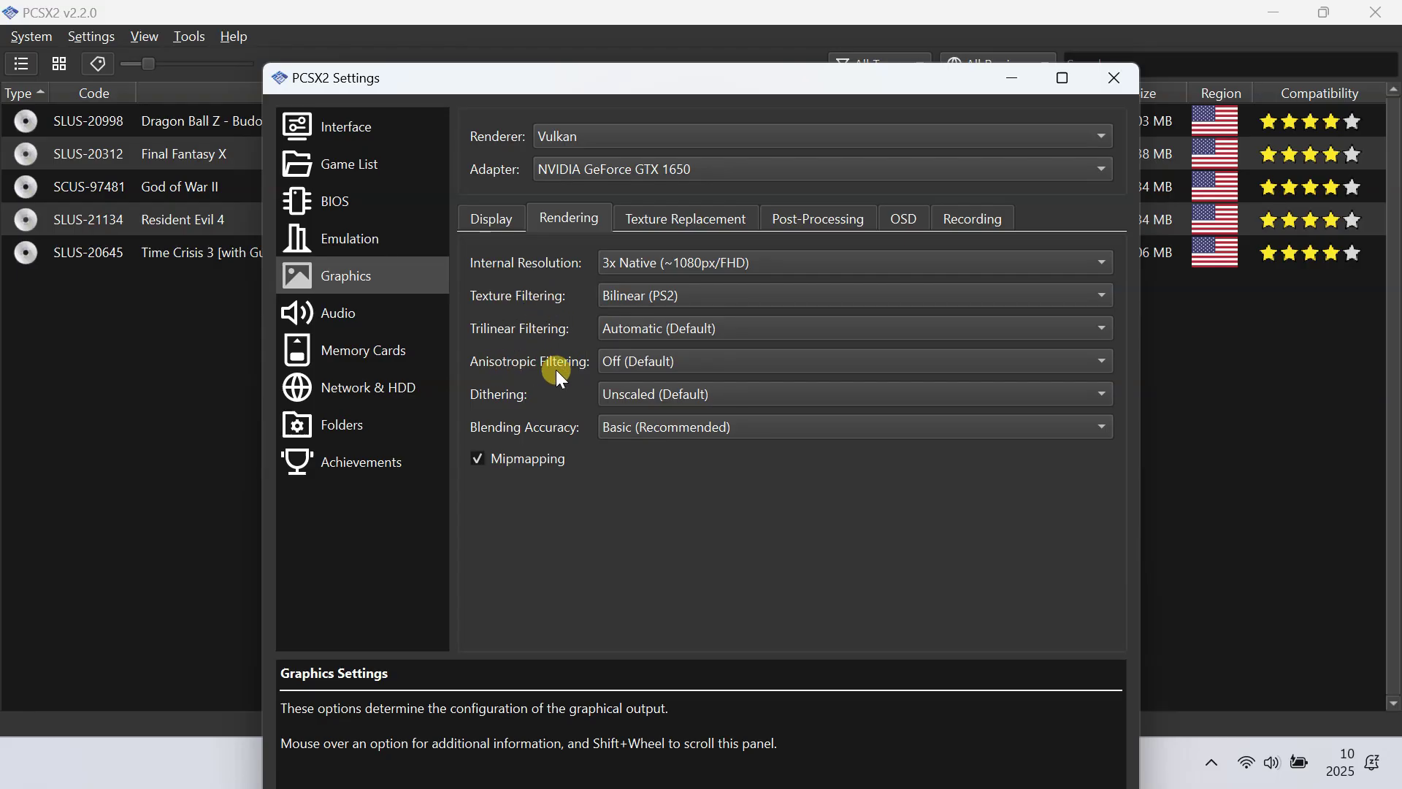
left_click(657, 364)
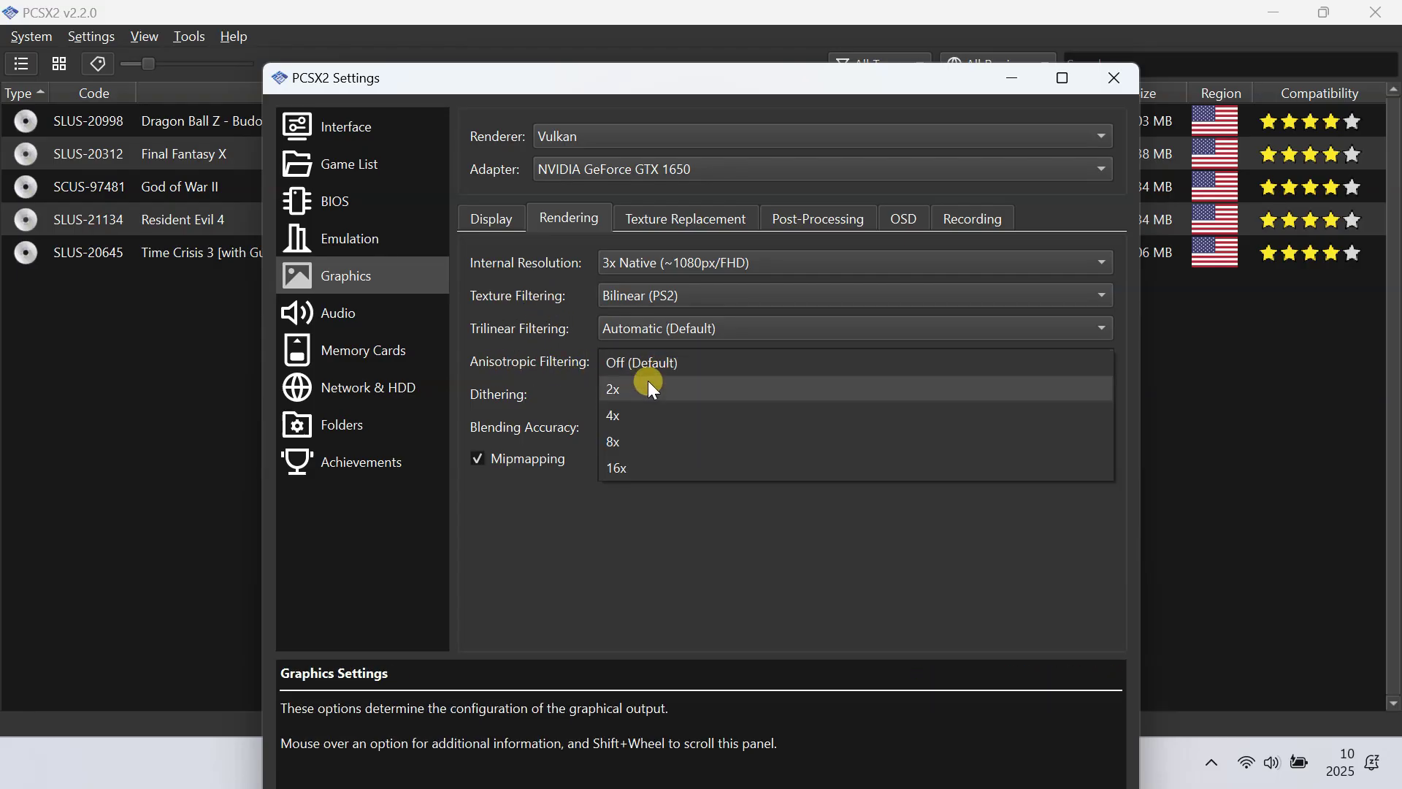
left_click(647, 390)
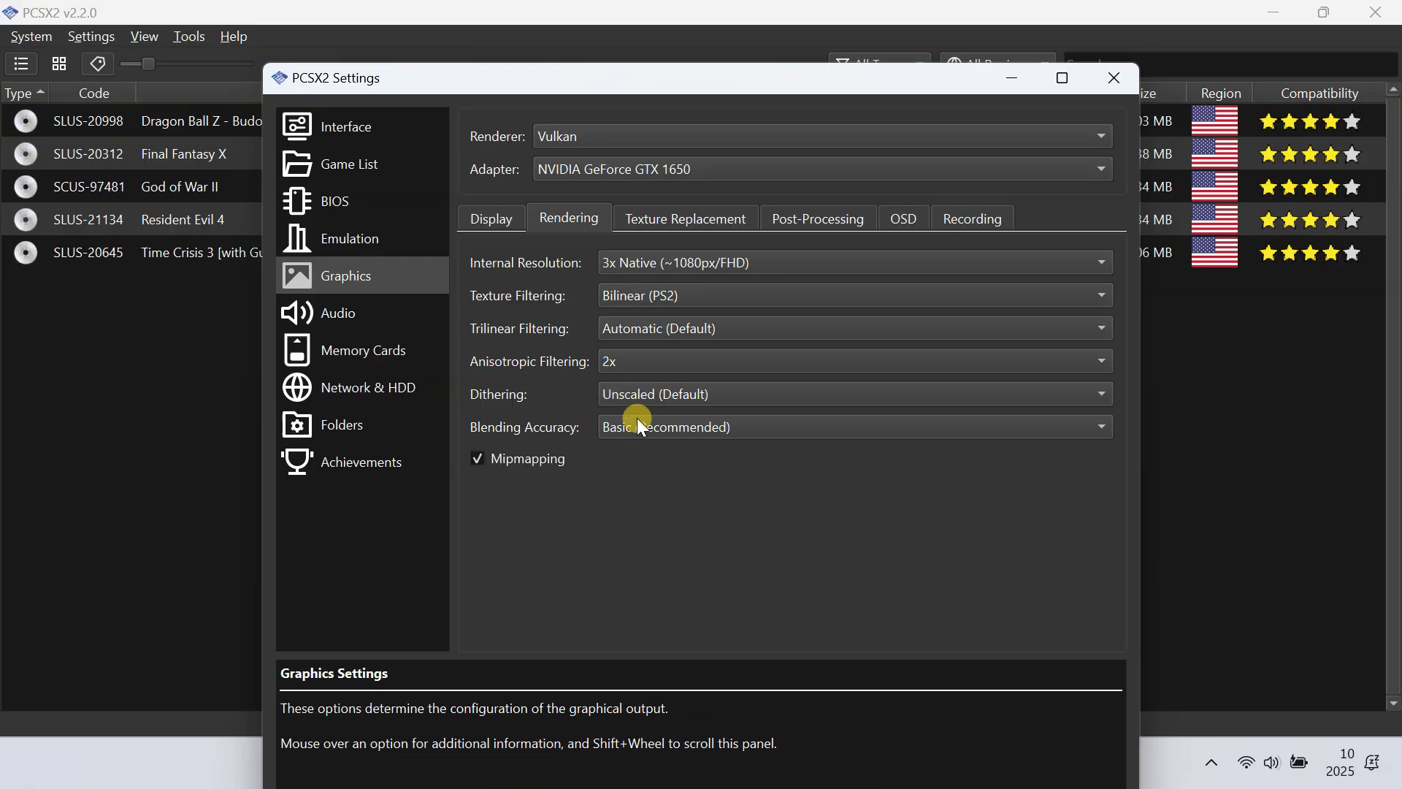
left_click(1107, 86)
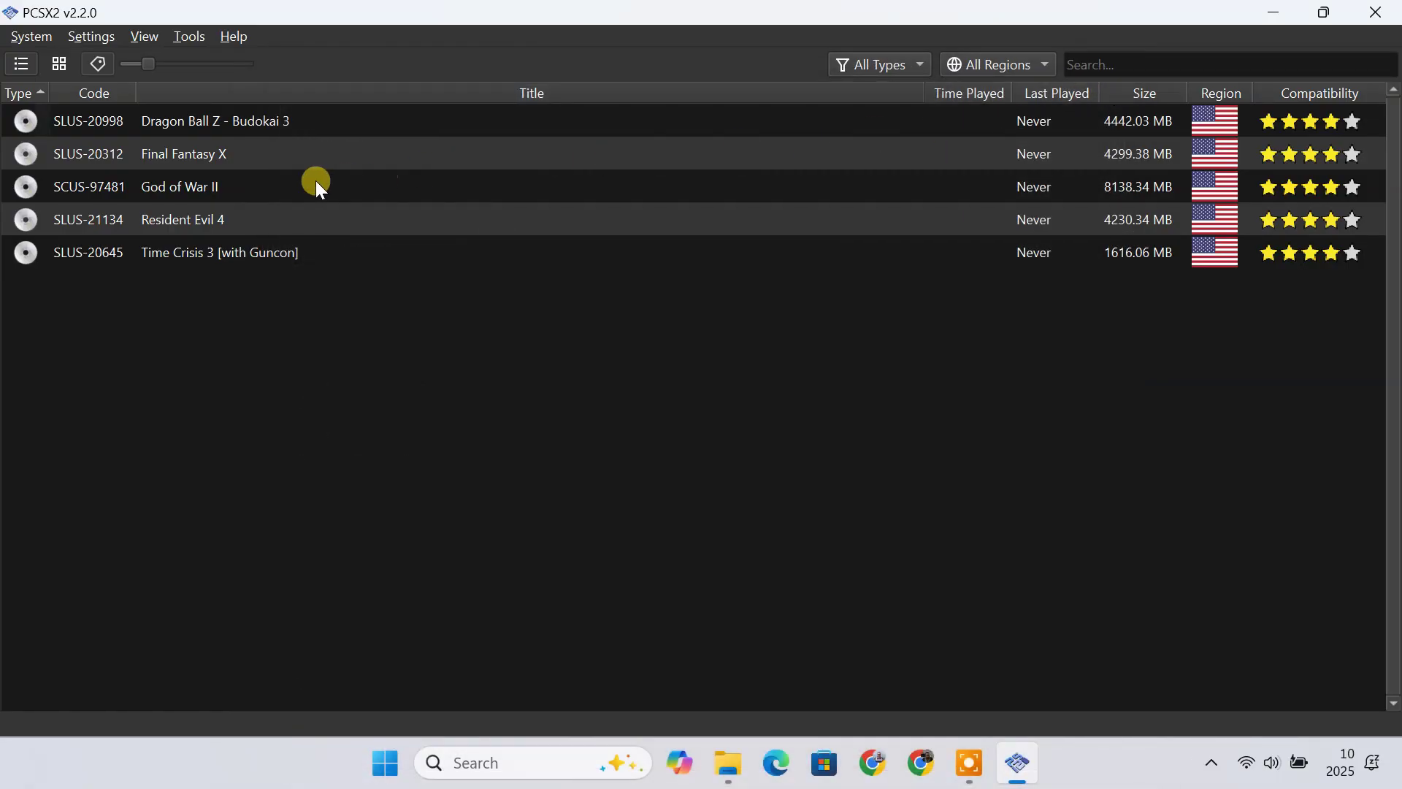
Launch God of War II full screen, start a New Game on Mortal (Easy), skip the cutscene.
double_click(228, 182)
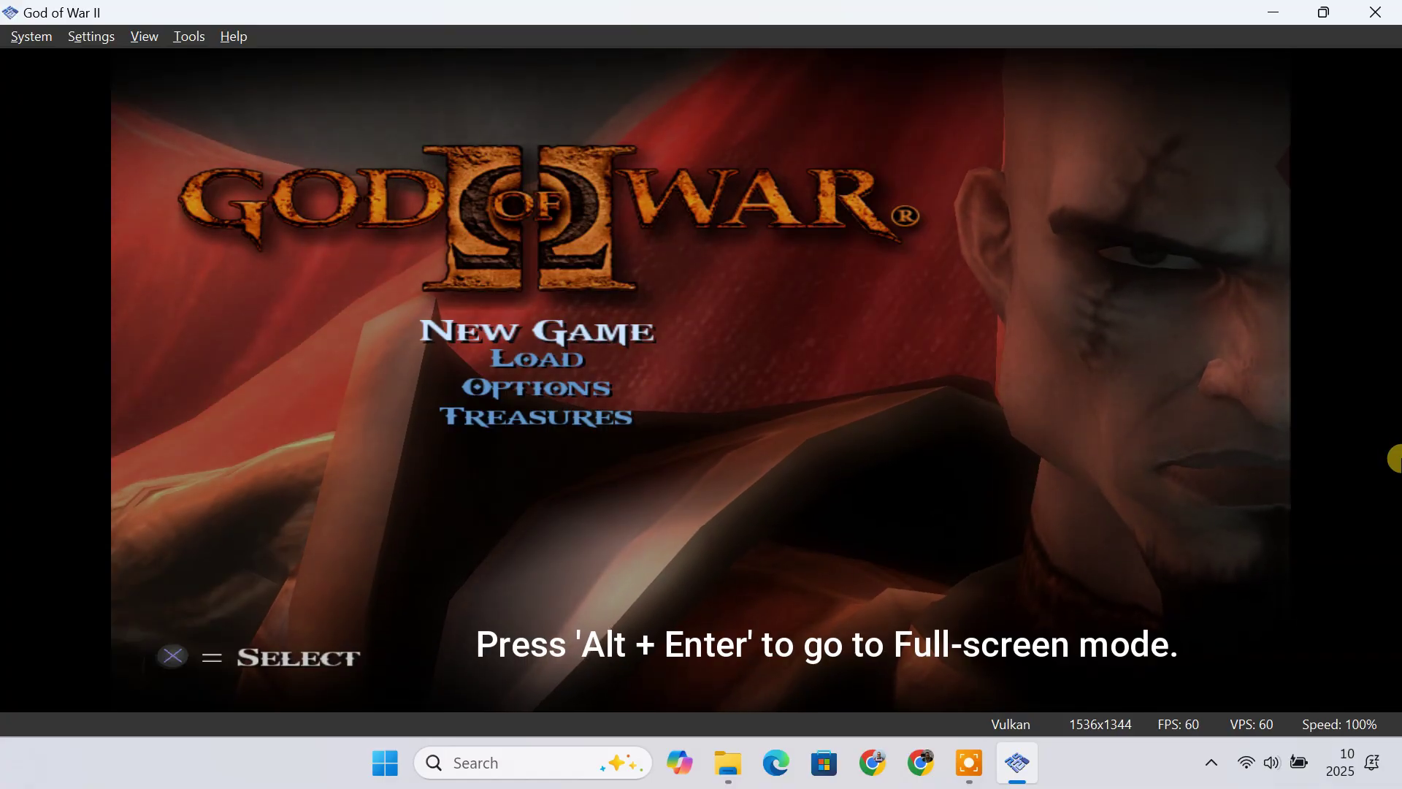
key("alt+Return")
key("Return")
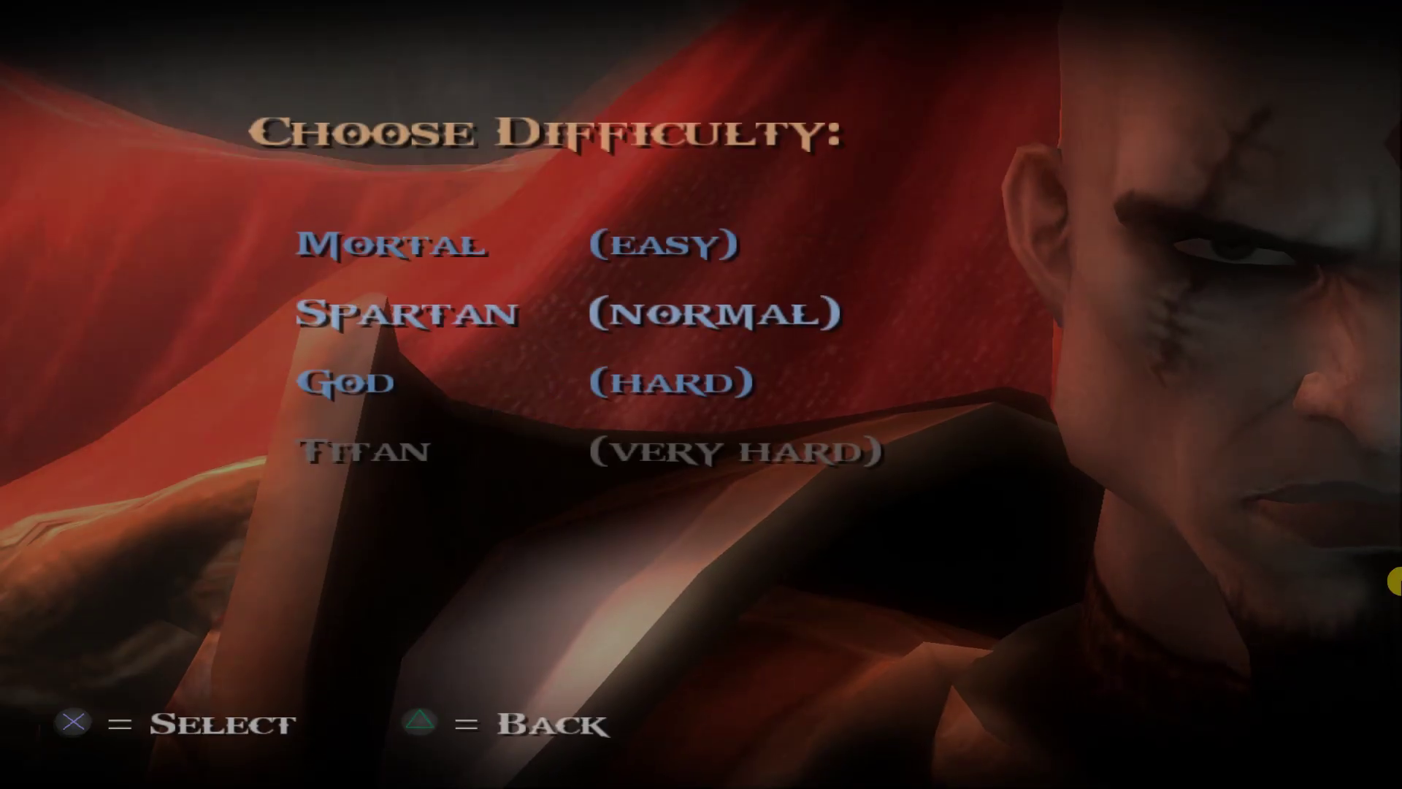
key("Up")
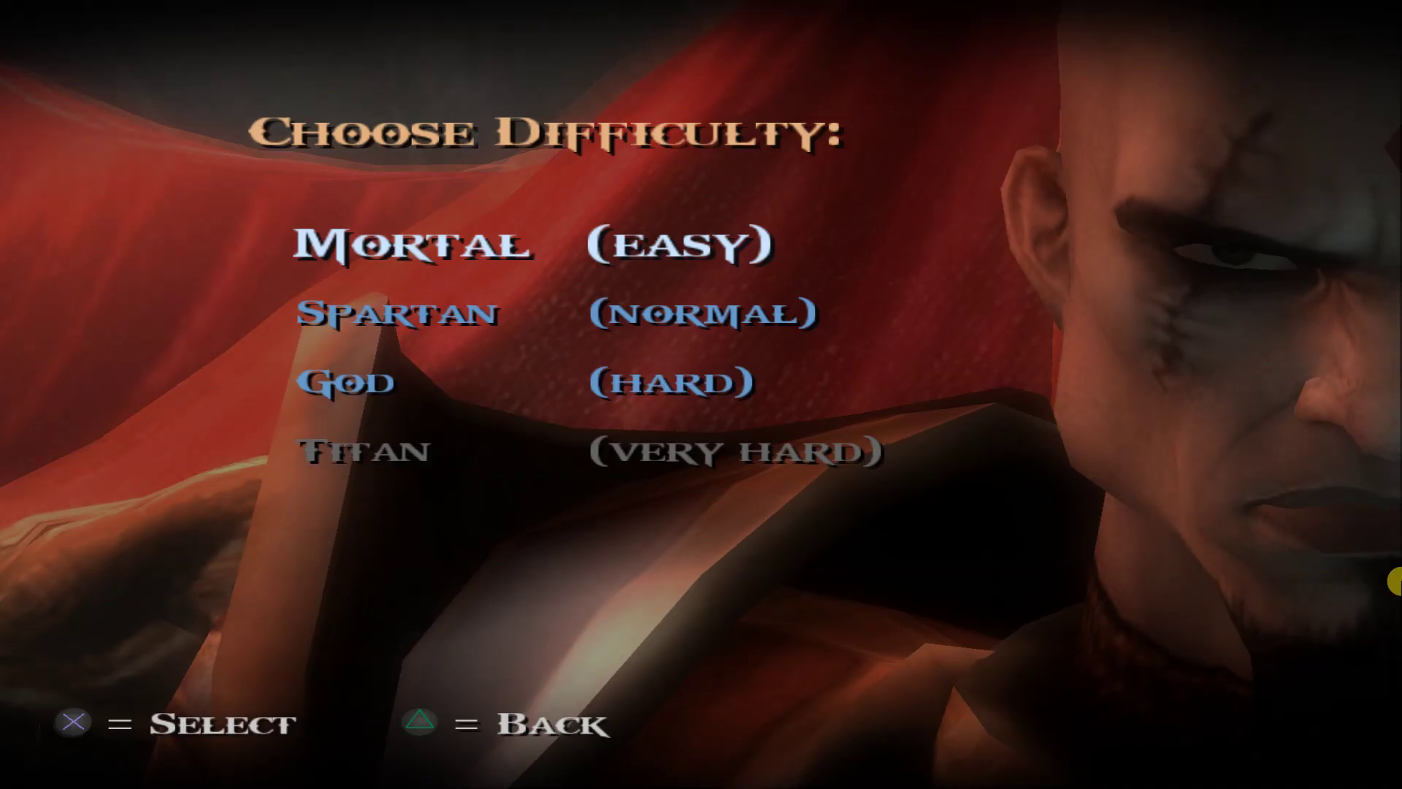
key("Return")
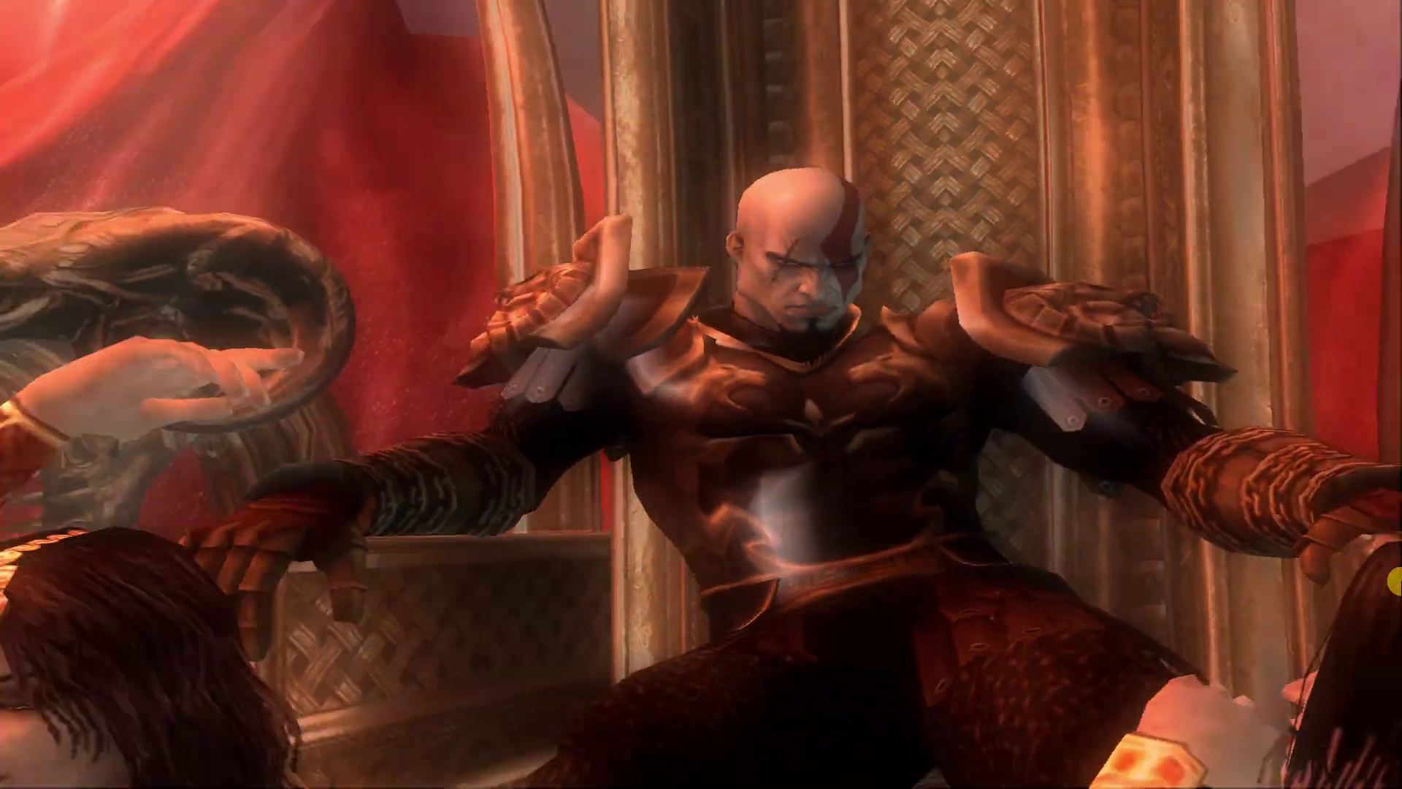
key("Return")
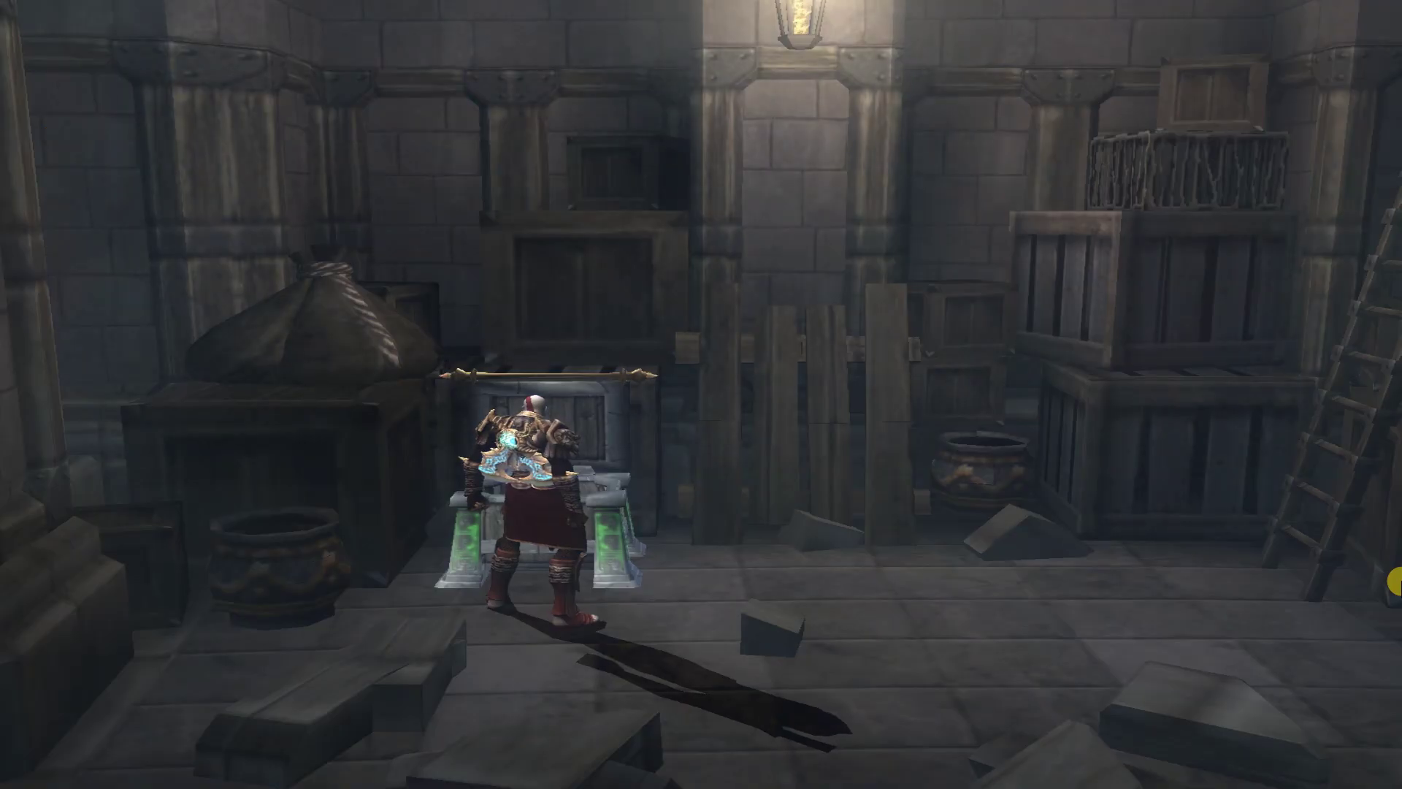
Guide Kratos to the ladder, dismiss the tutorials, climb up and run through the archway.
key("Right")
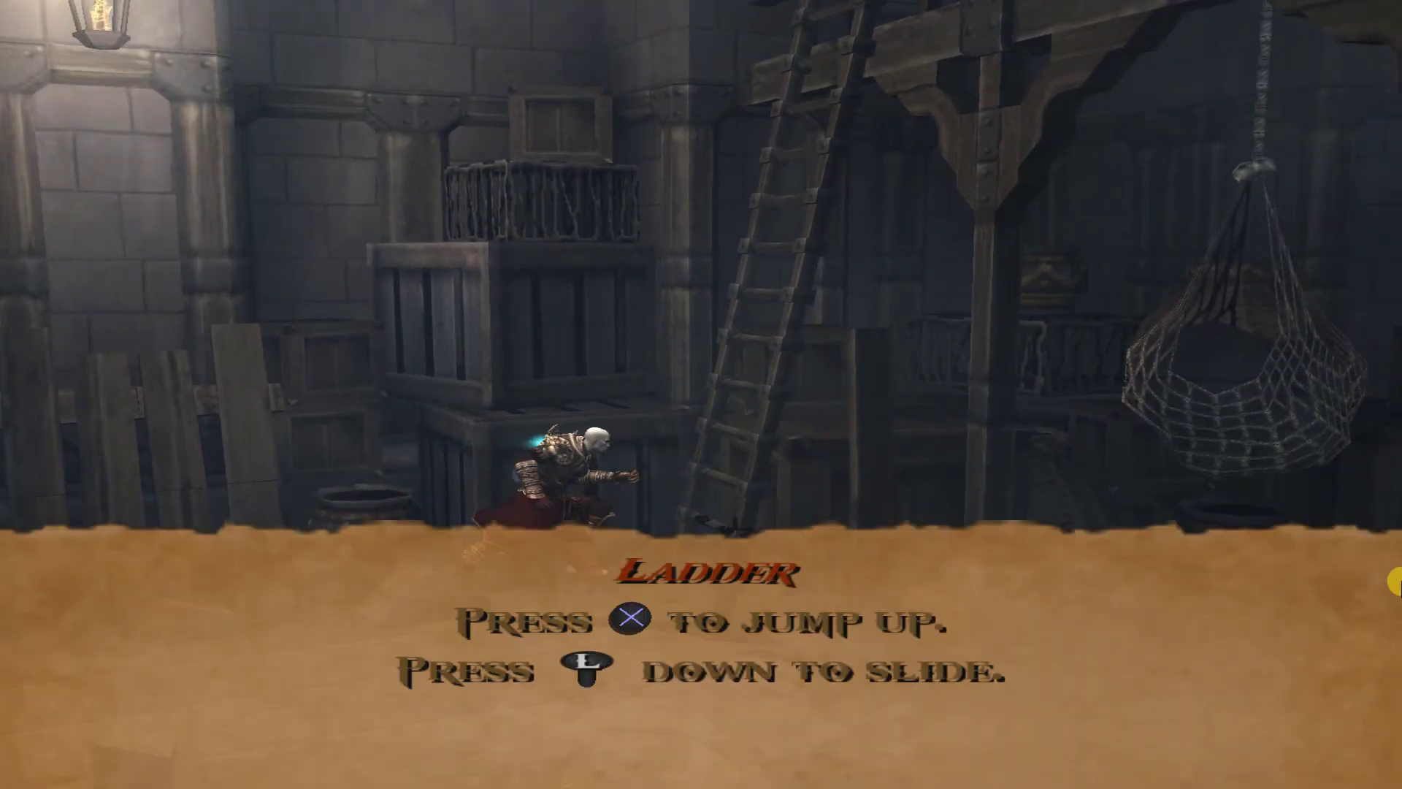
key("x")
key("x")
key("x")
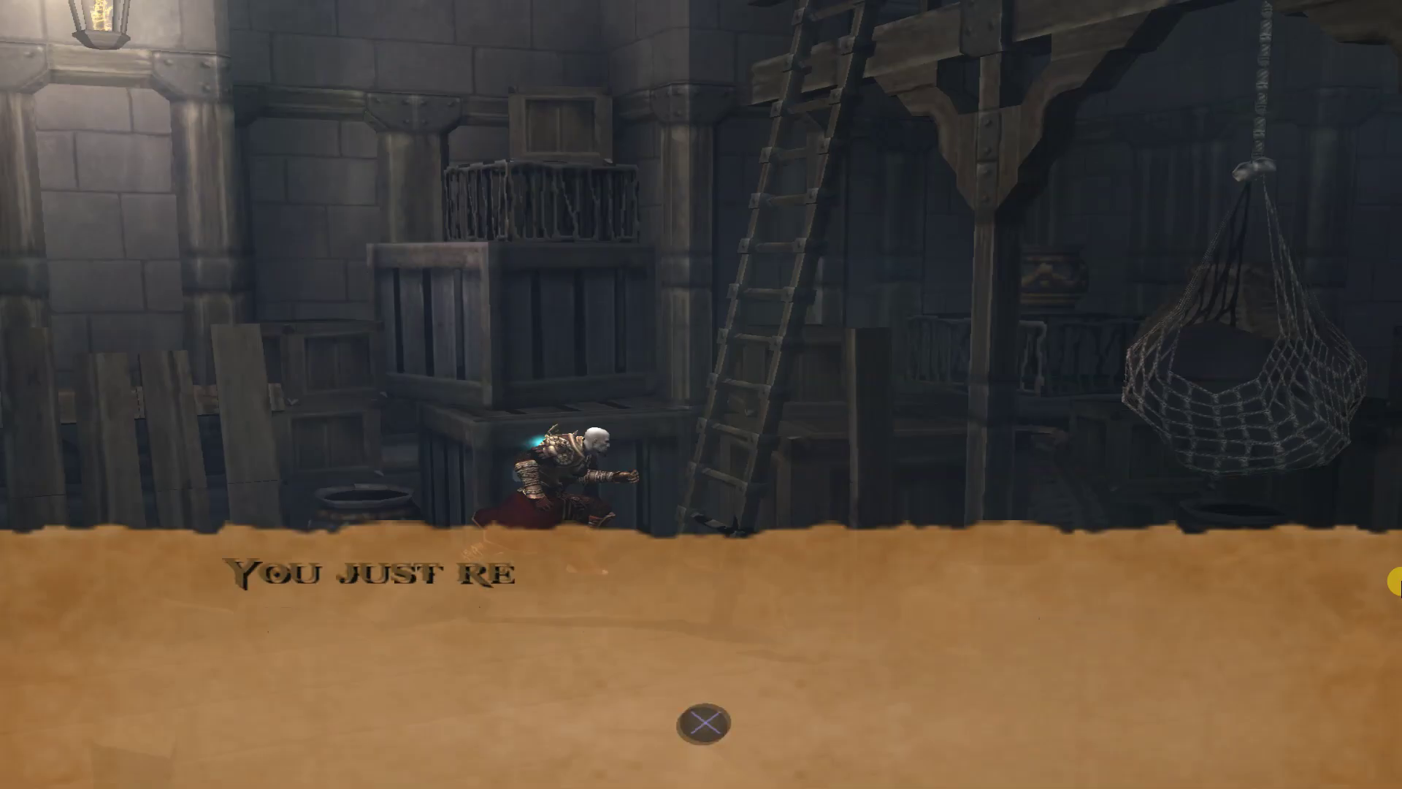
key("x")
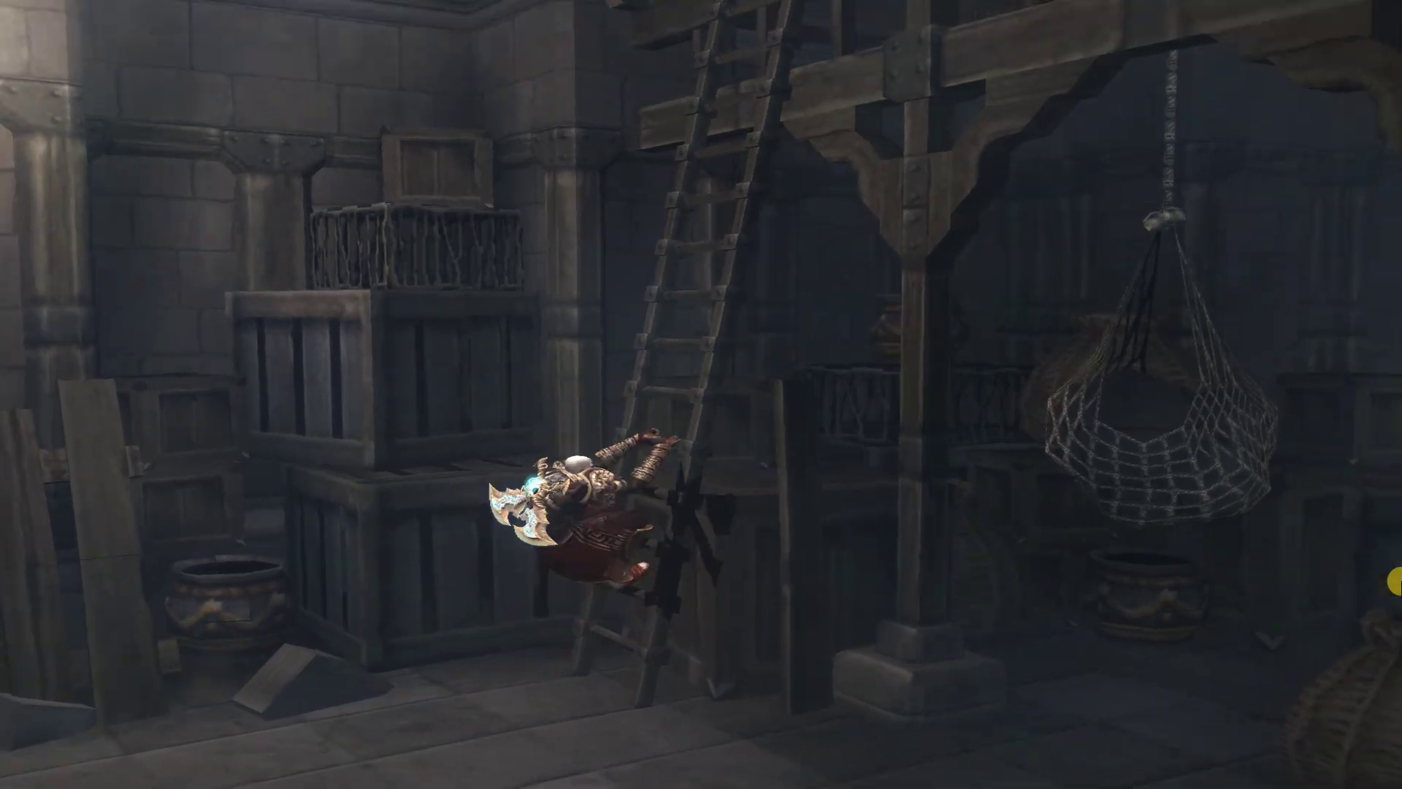
key("Up")
key("Up")
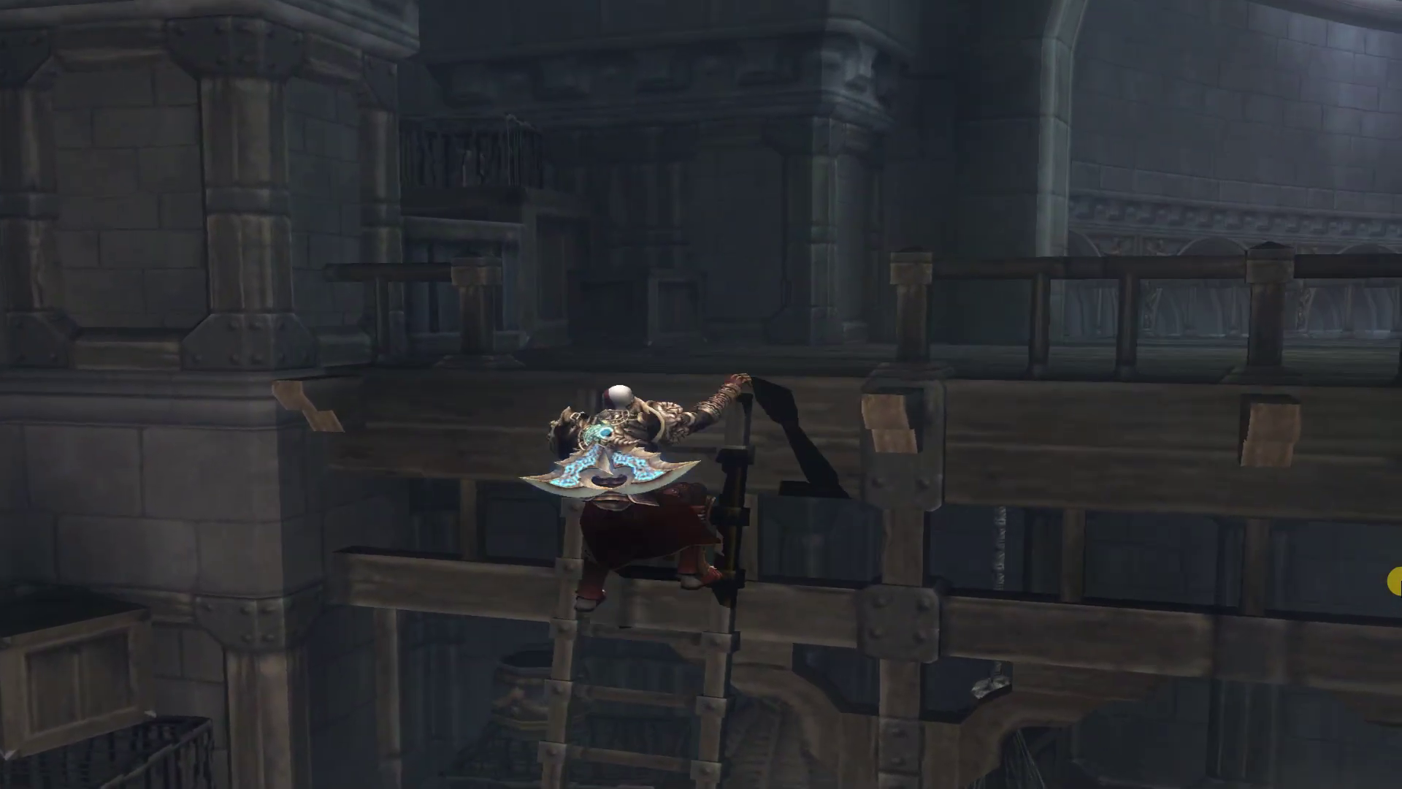
key("Right")
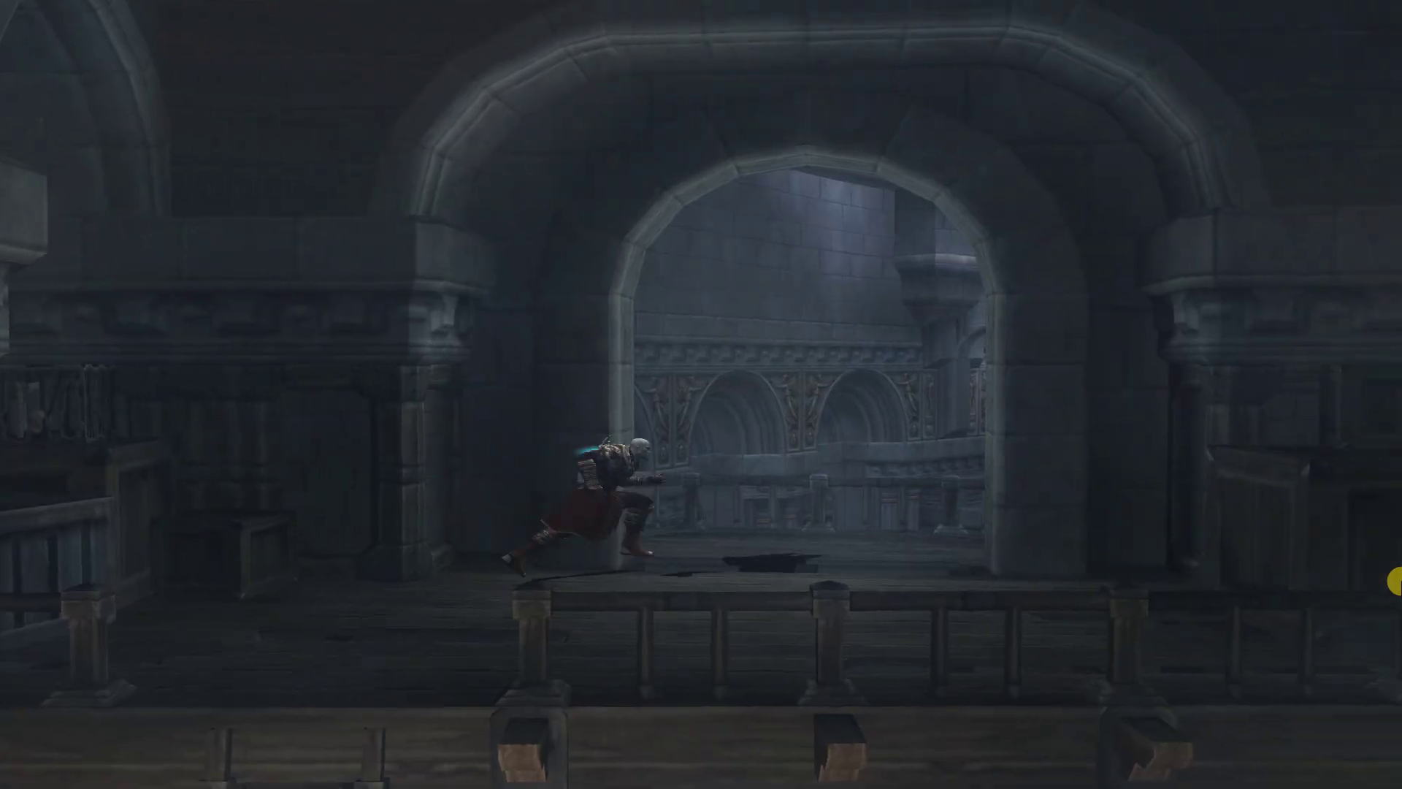
key("Up")
key("Up")
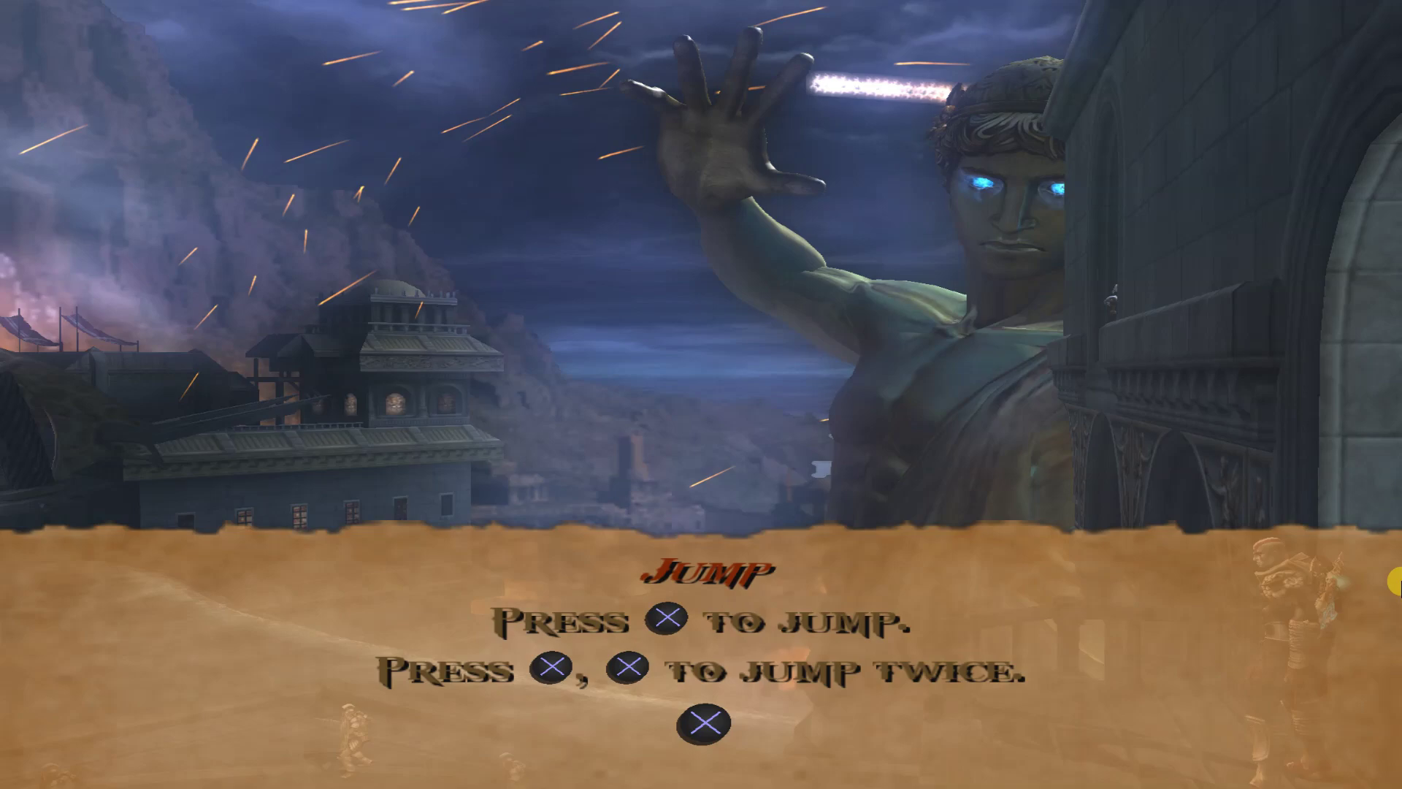
key("space")
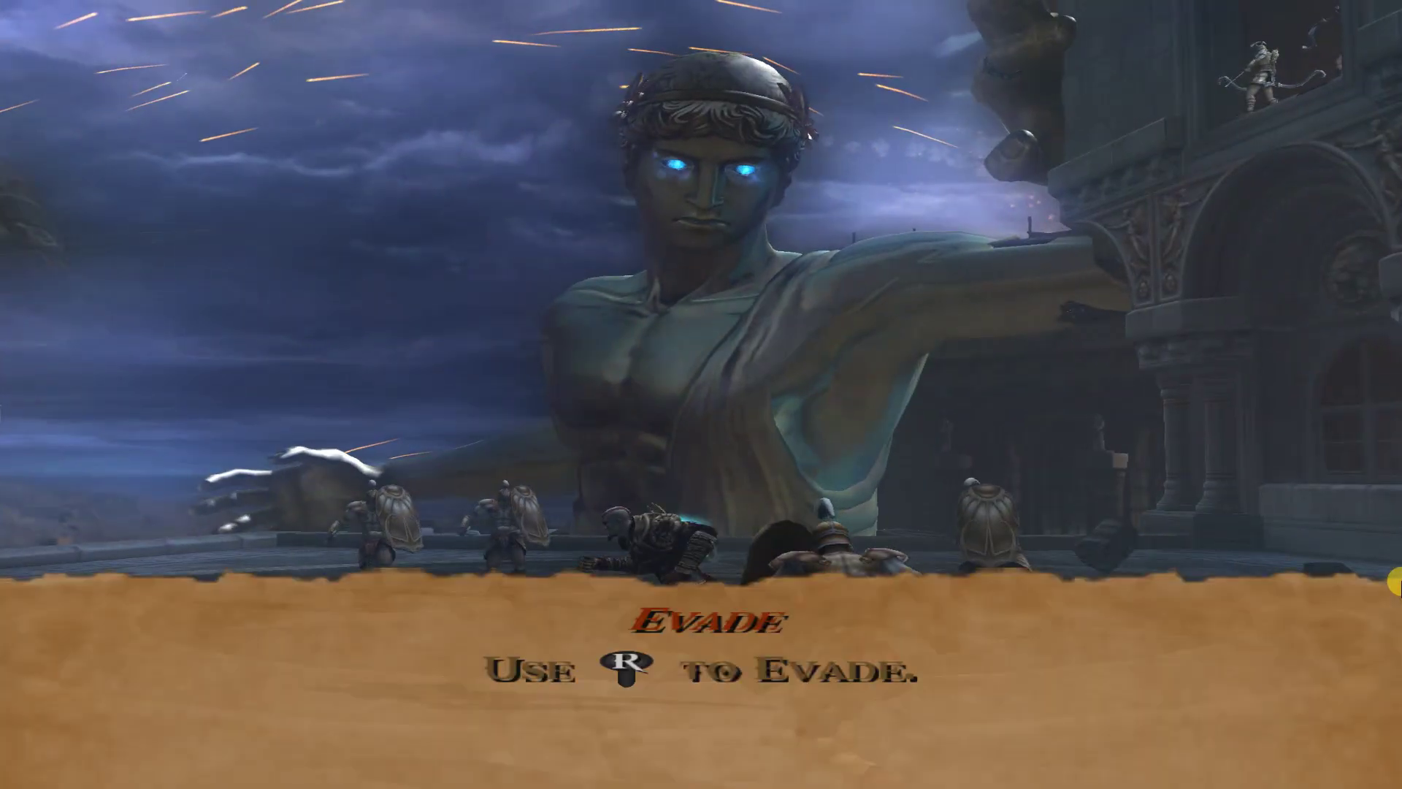
Pause God of War II and save its state to Slot 1.
key("Escape")
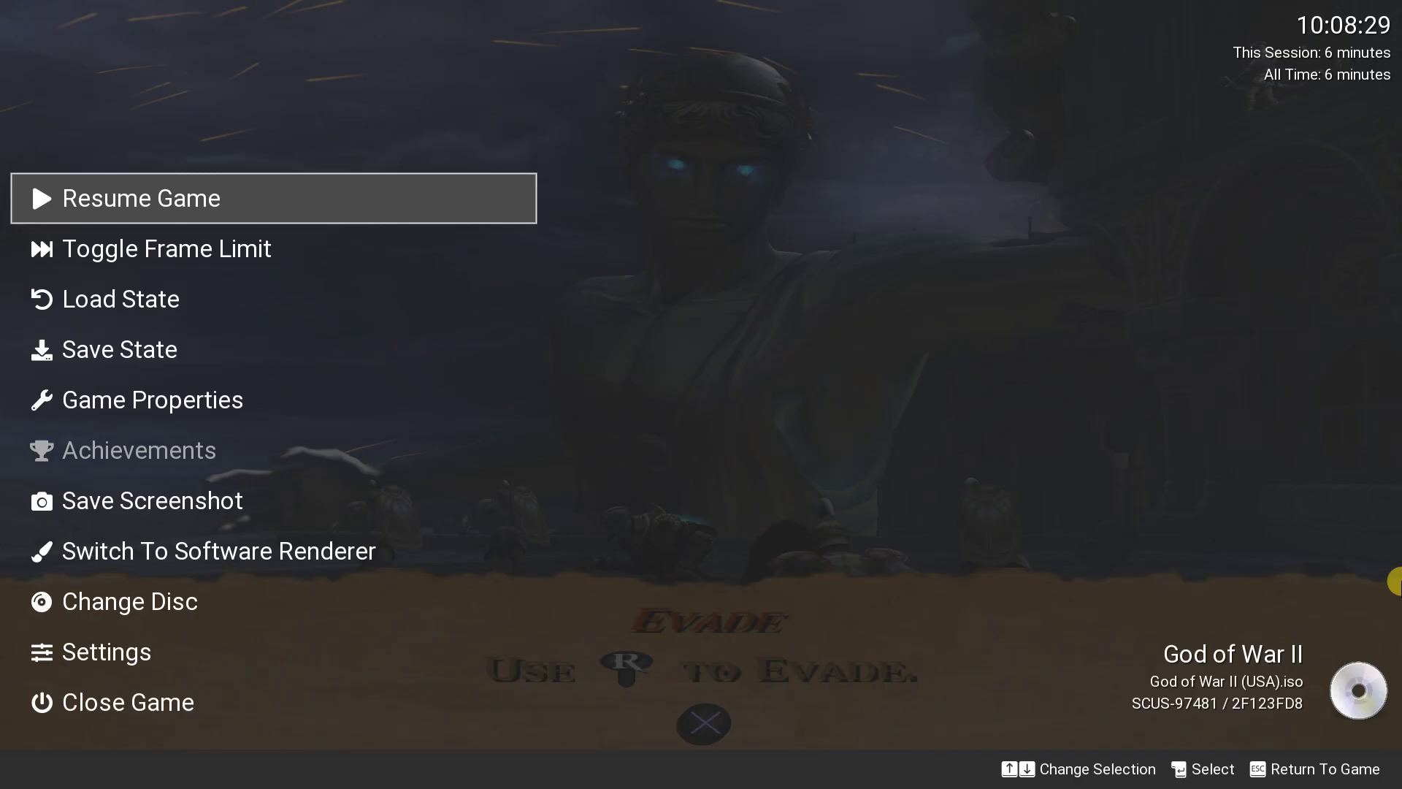
key("Down")
key("Down")
key("Down")
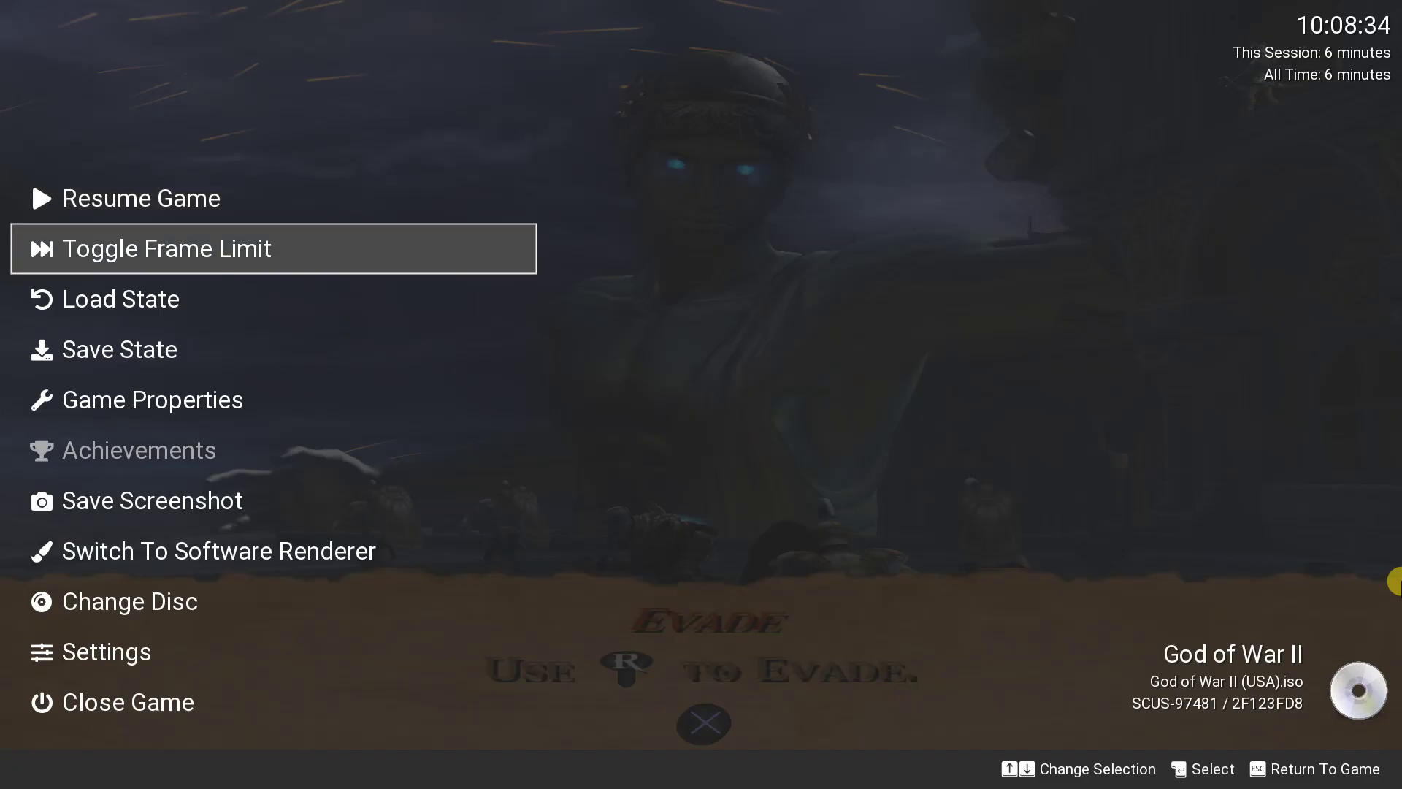
key("Return")
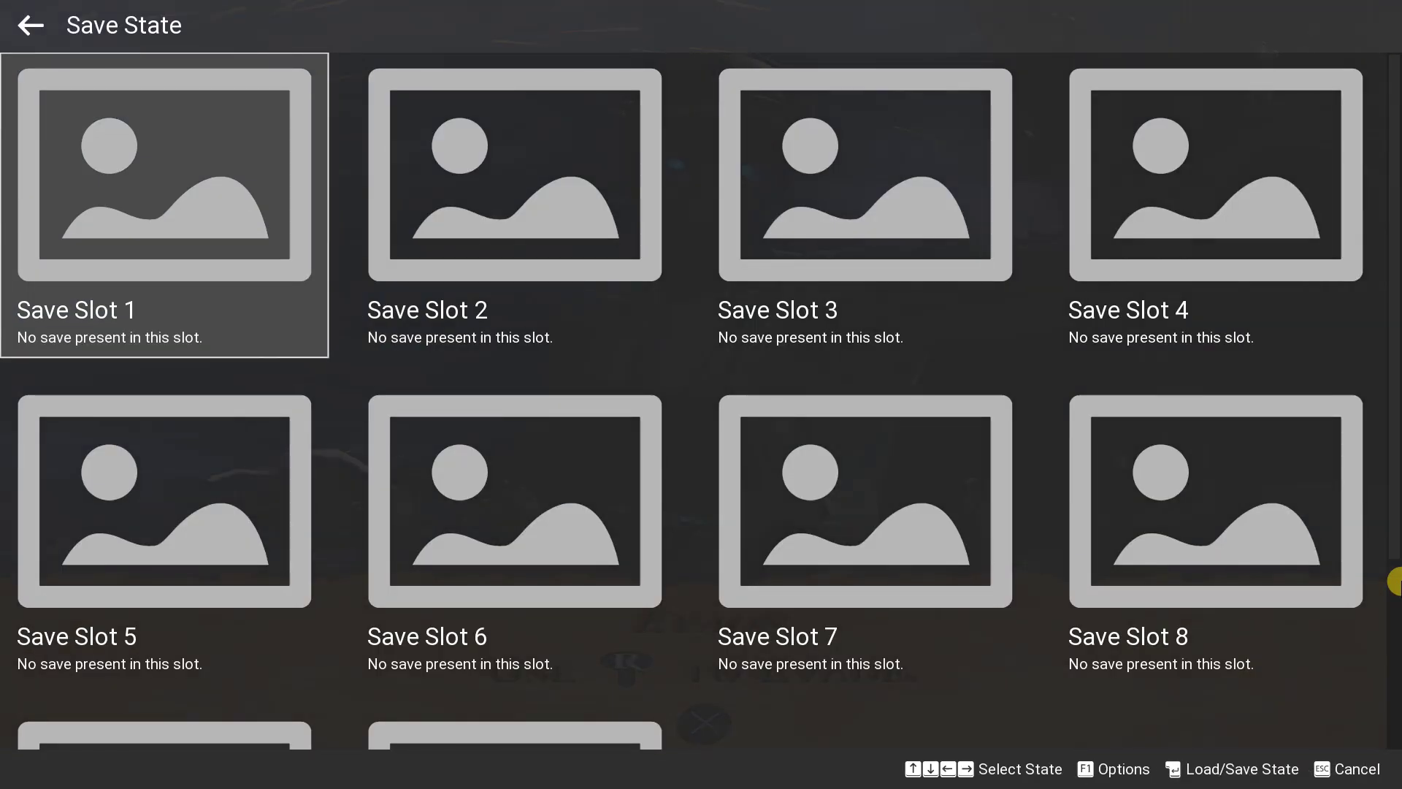
key("Return")
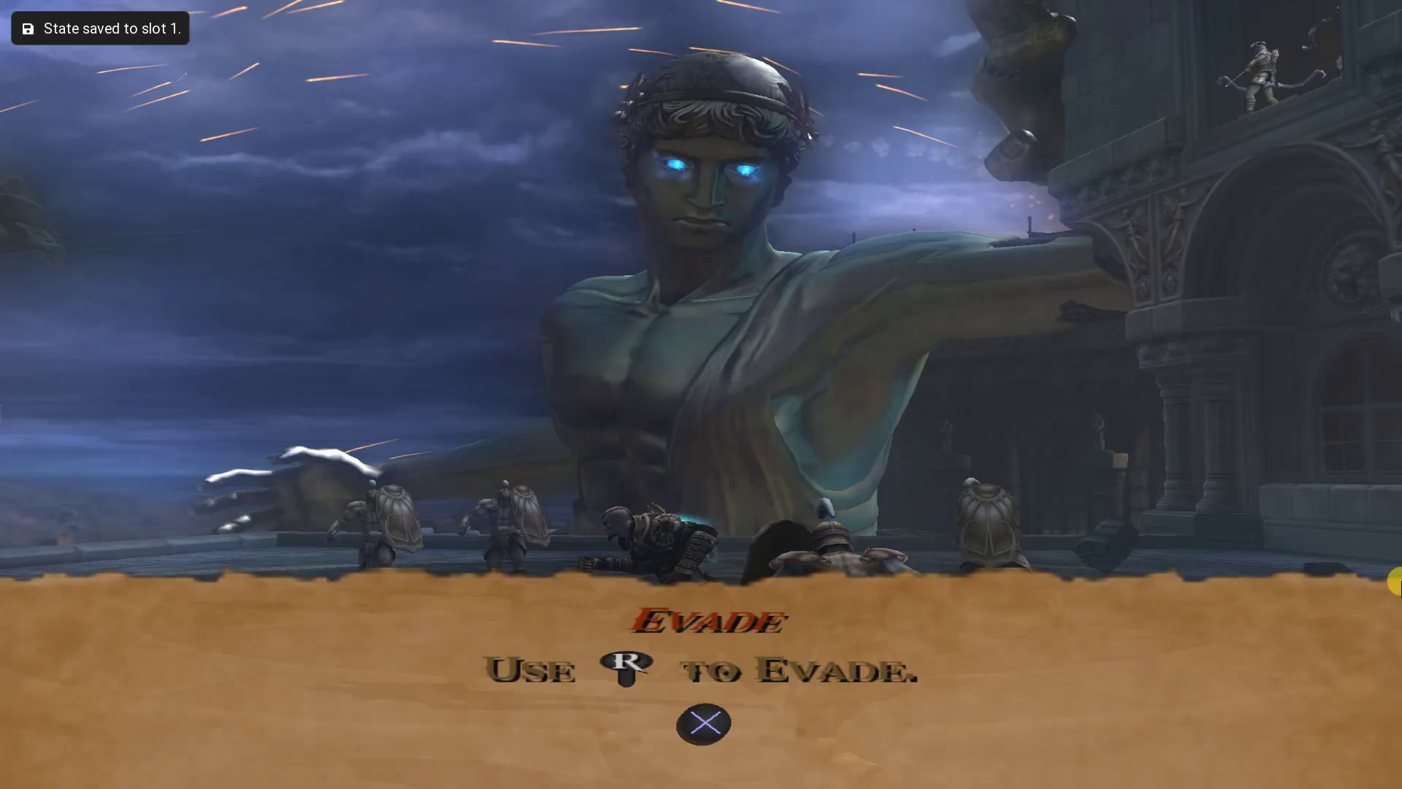
Close the game with Exit And Save State, returning to the game list.
key("Escape")
key("Down")
key("Down")
key("Down")
key("Down")
key("Down")
key("Down")
key("Down")
key("Down")
key("Down")
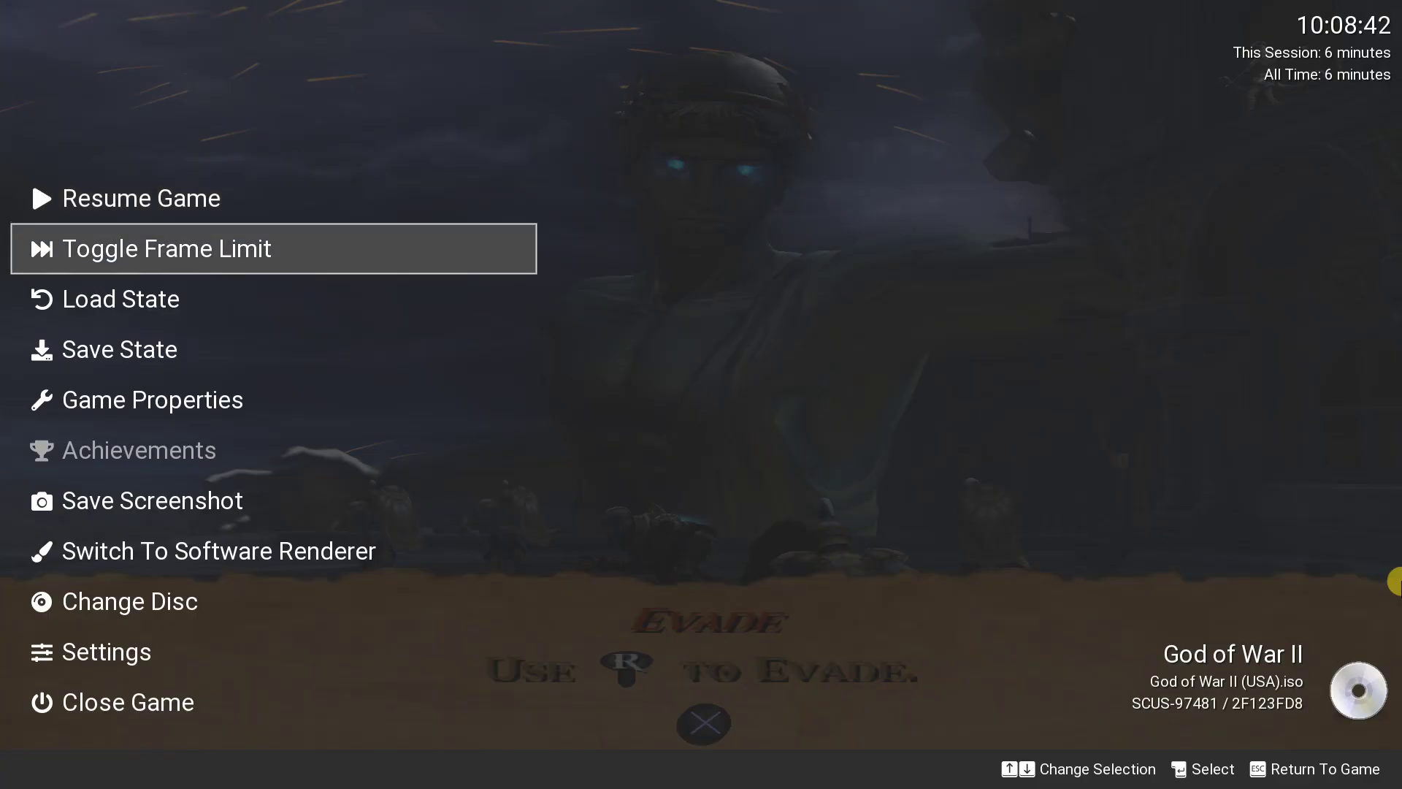
key("Return")
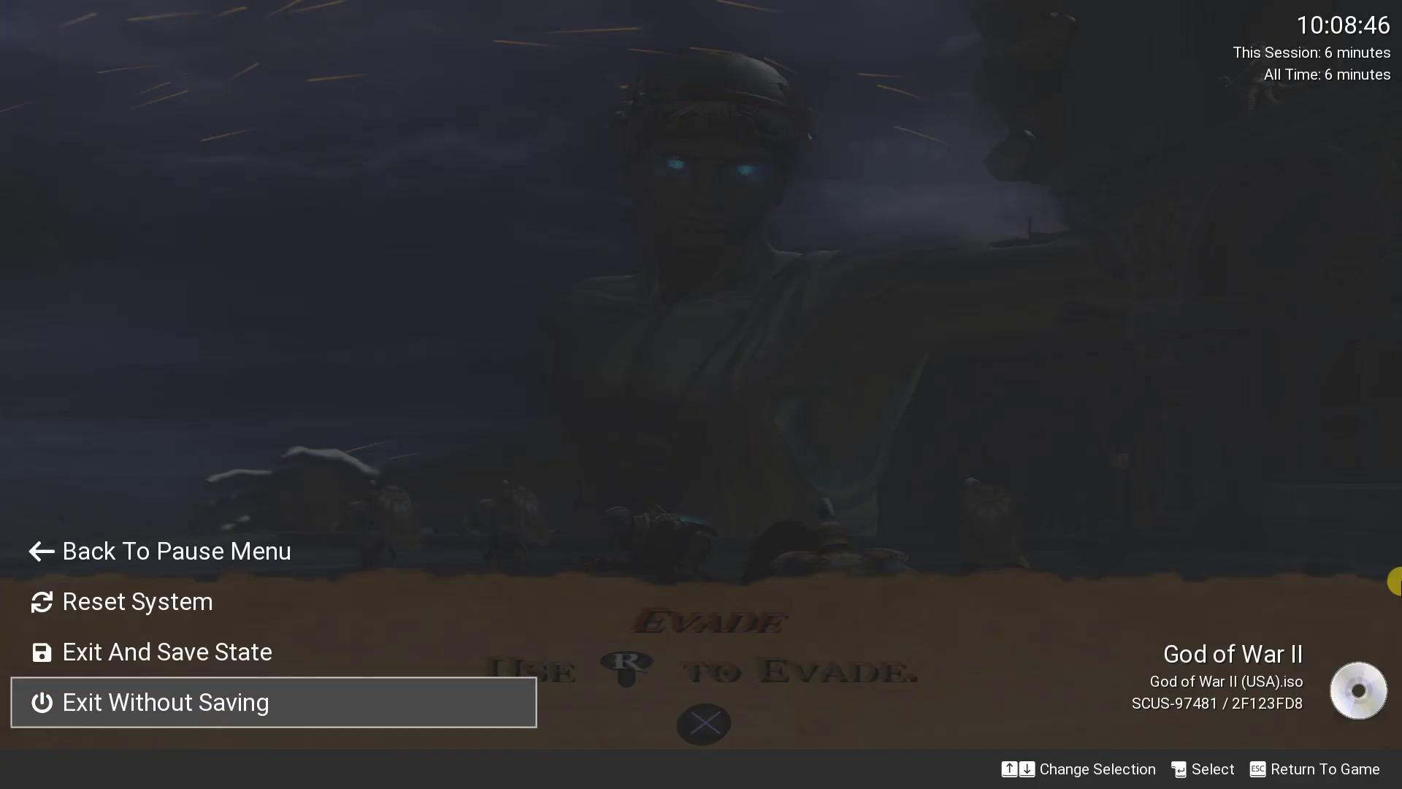
key("Up")
key("Return")
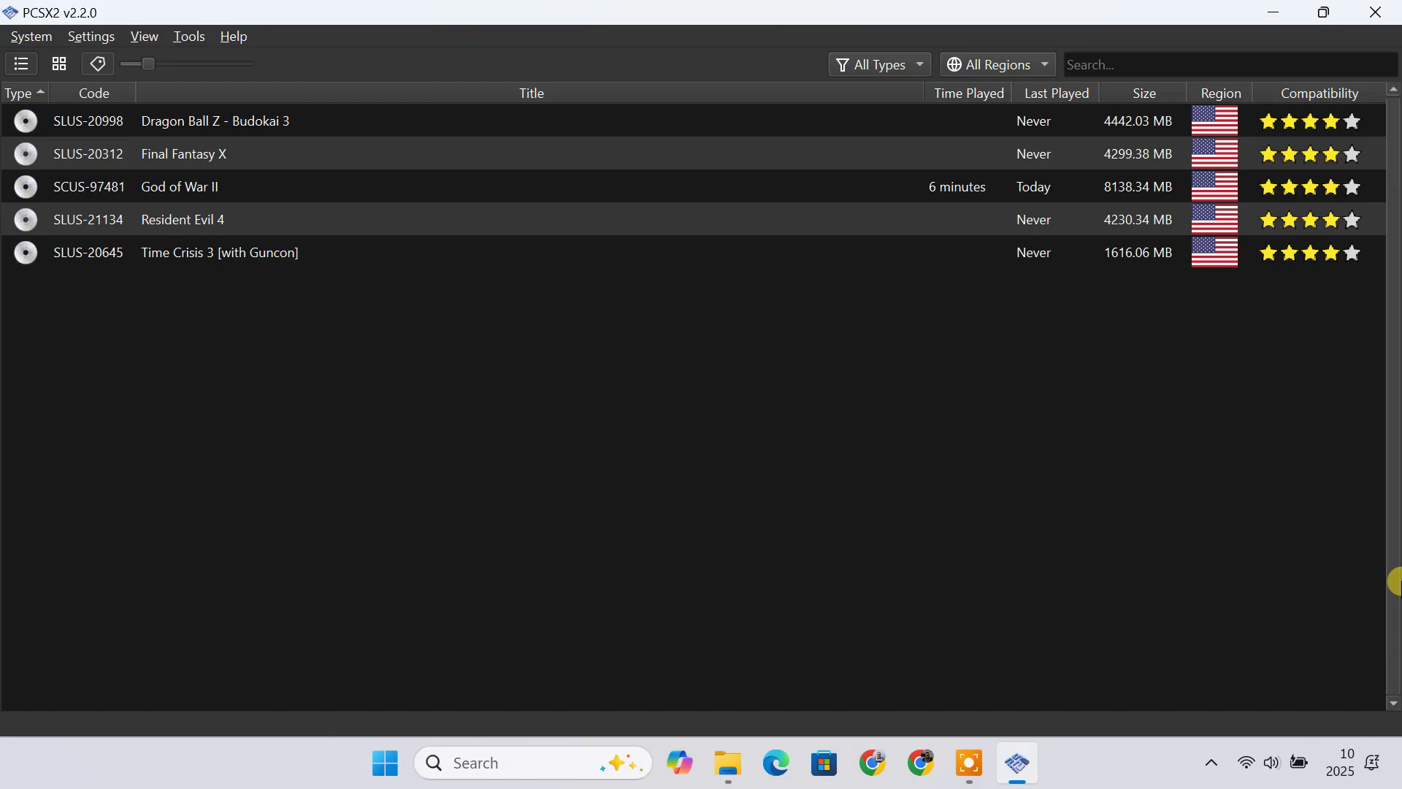